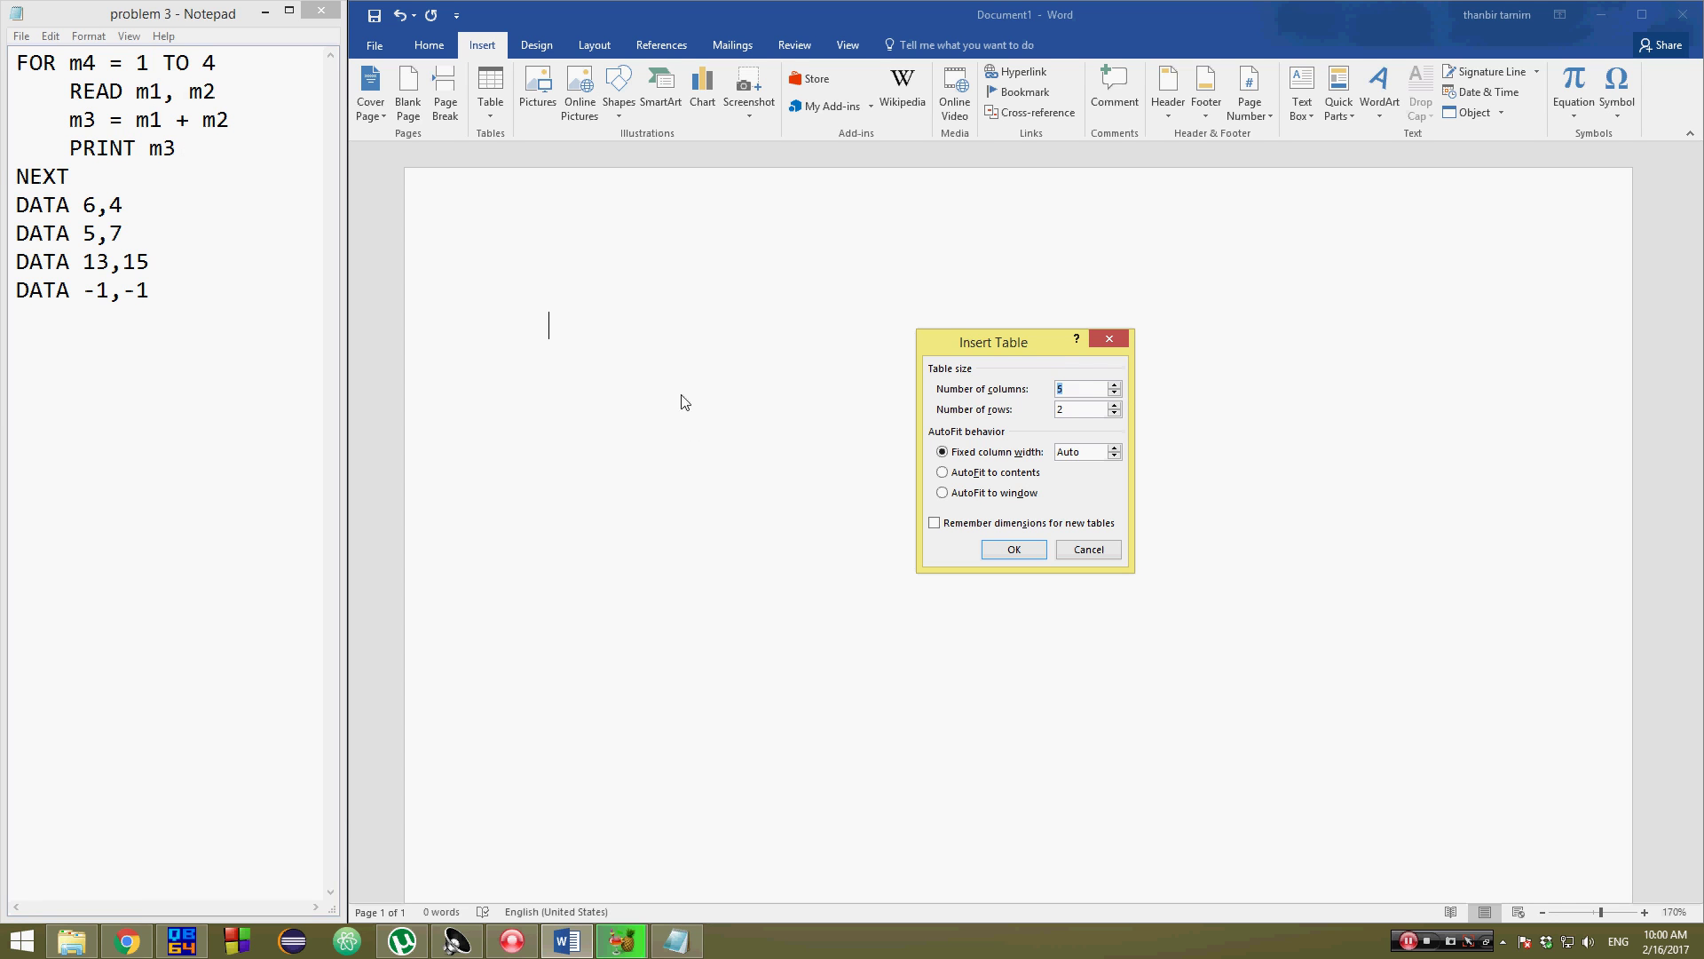
Insert a table with 6 columns and 20 rows into the blank document.
left_click(1078, 384)
key("BackSpace")
type("6")
left_click(1069, 411)
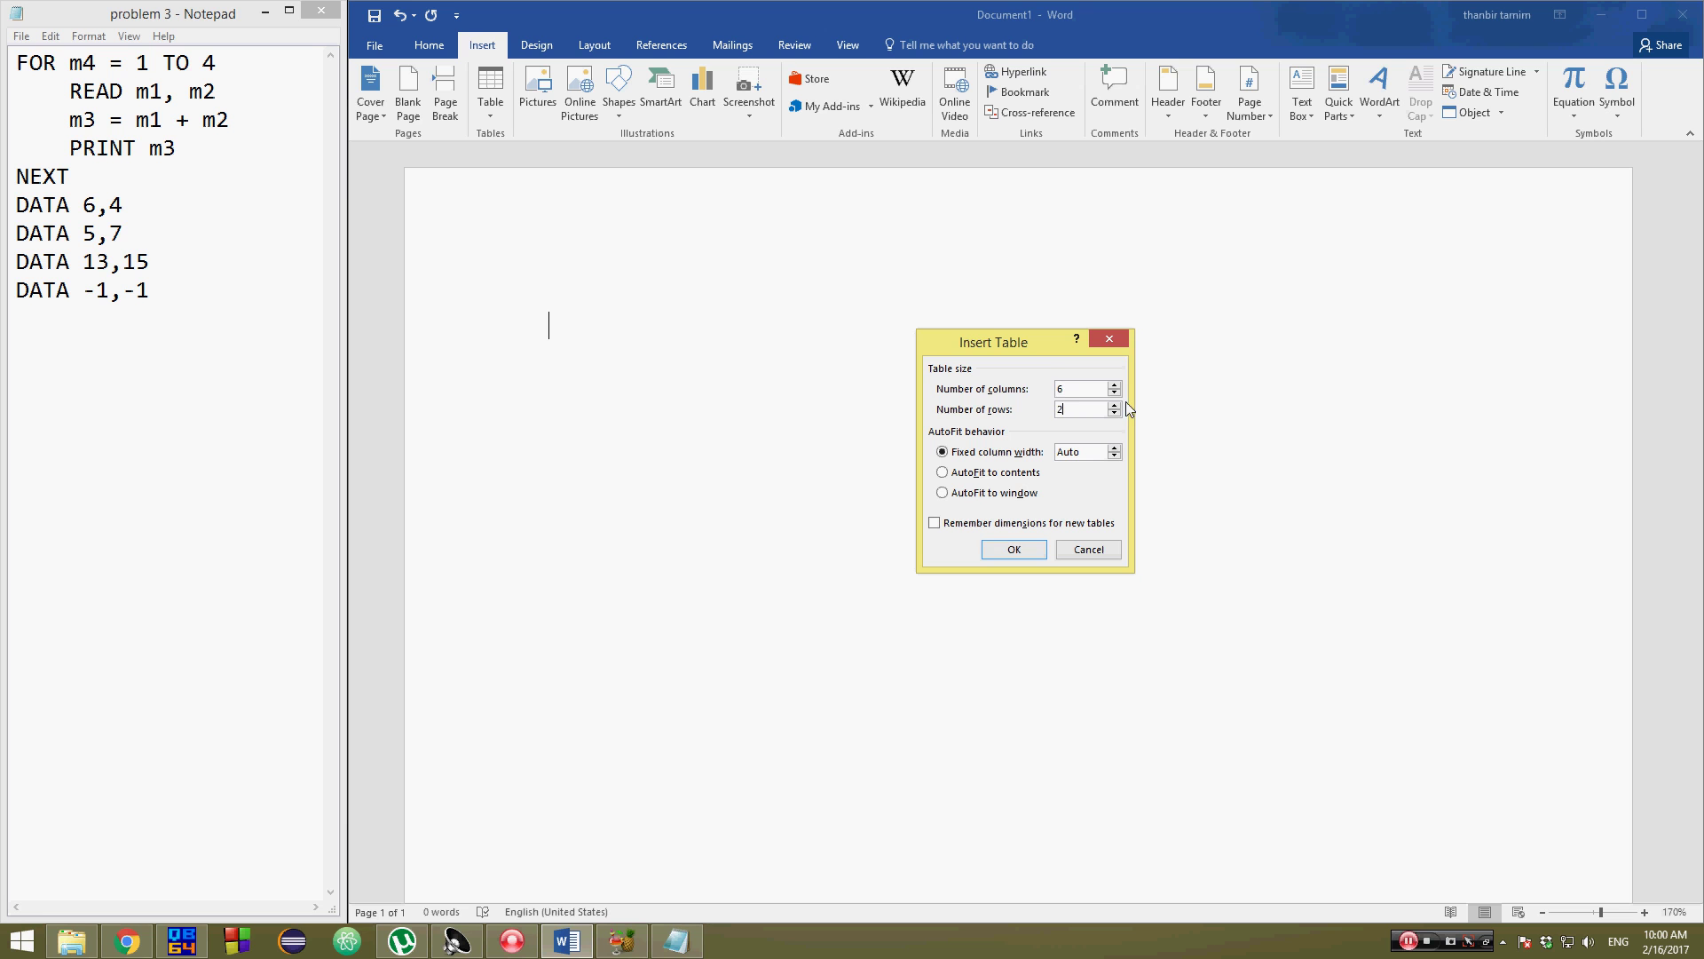
key("BackSpace")
type("22")
left_click_drag(76, 83, 205, 142)
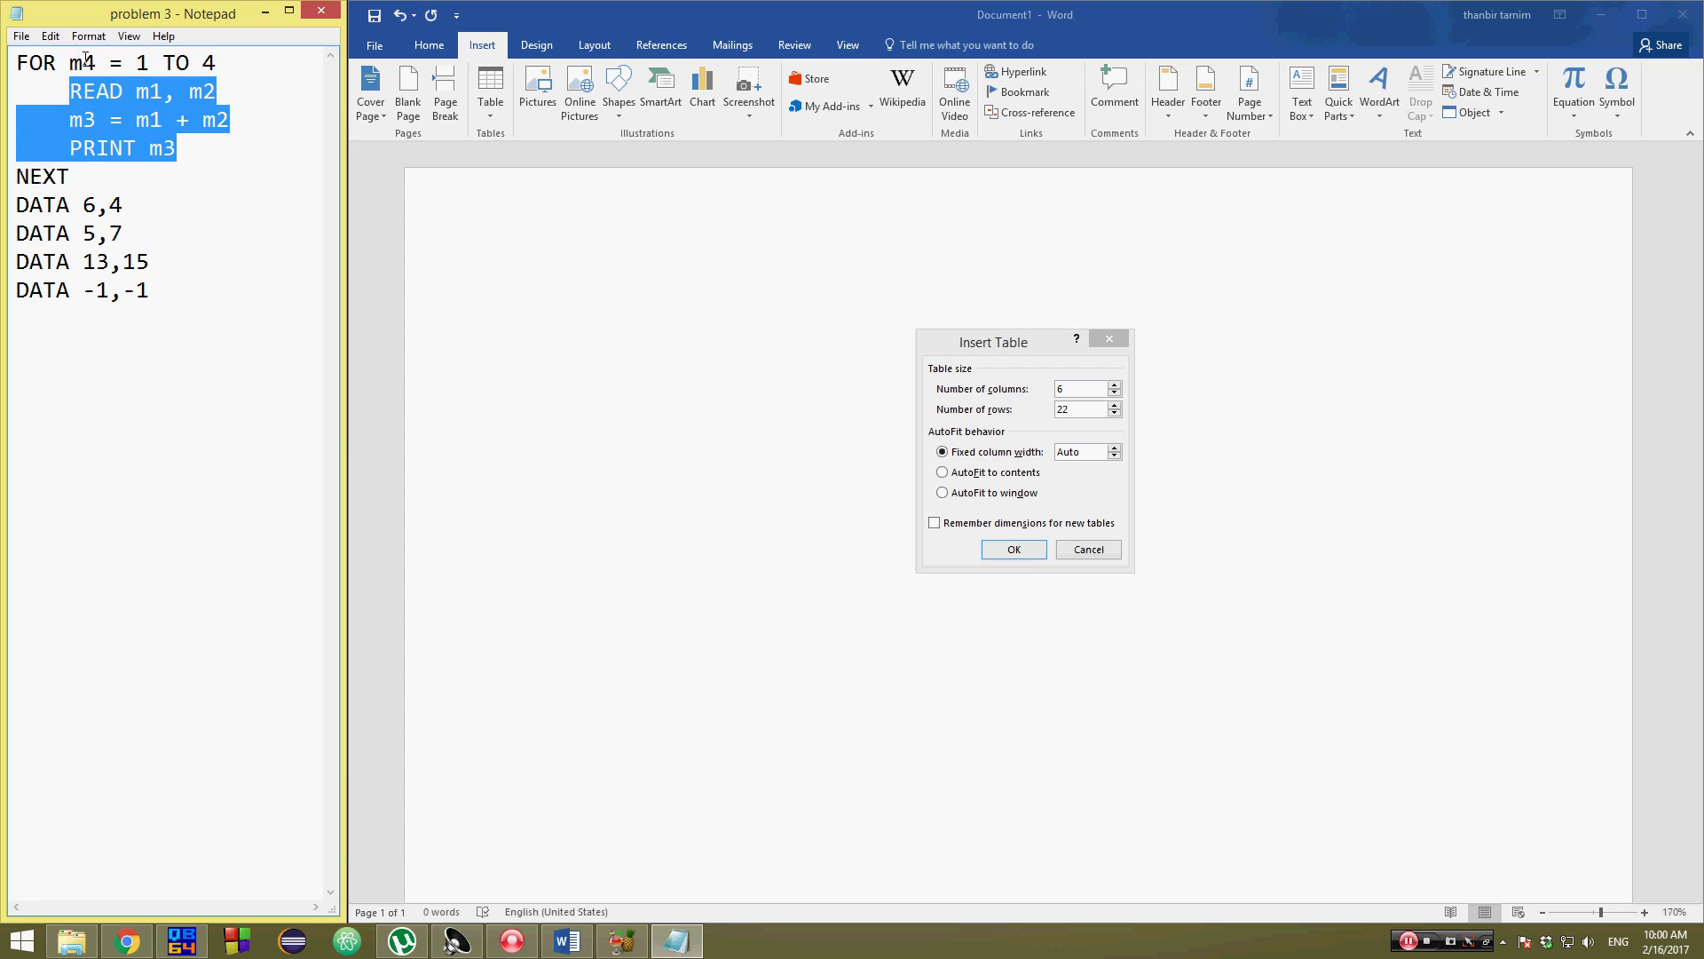
left_click_drag(71, 66, 225, 68)
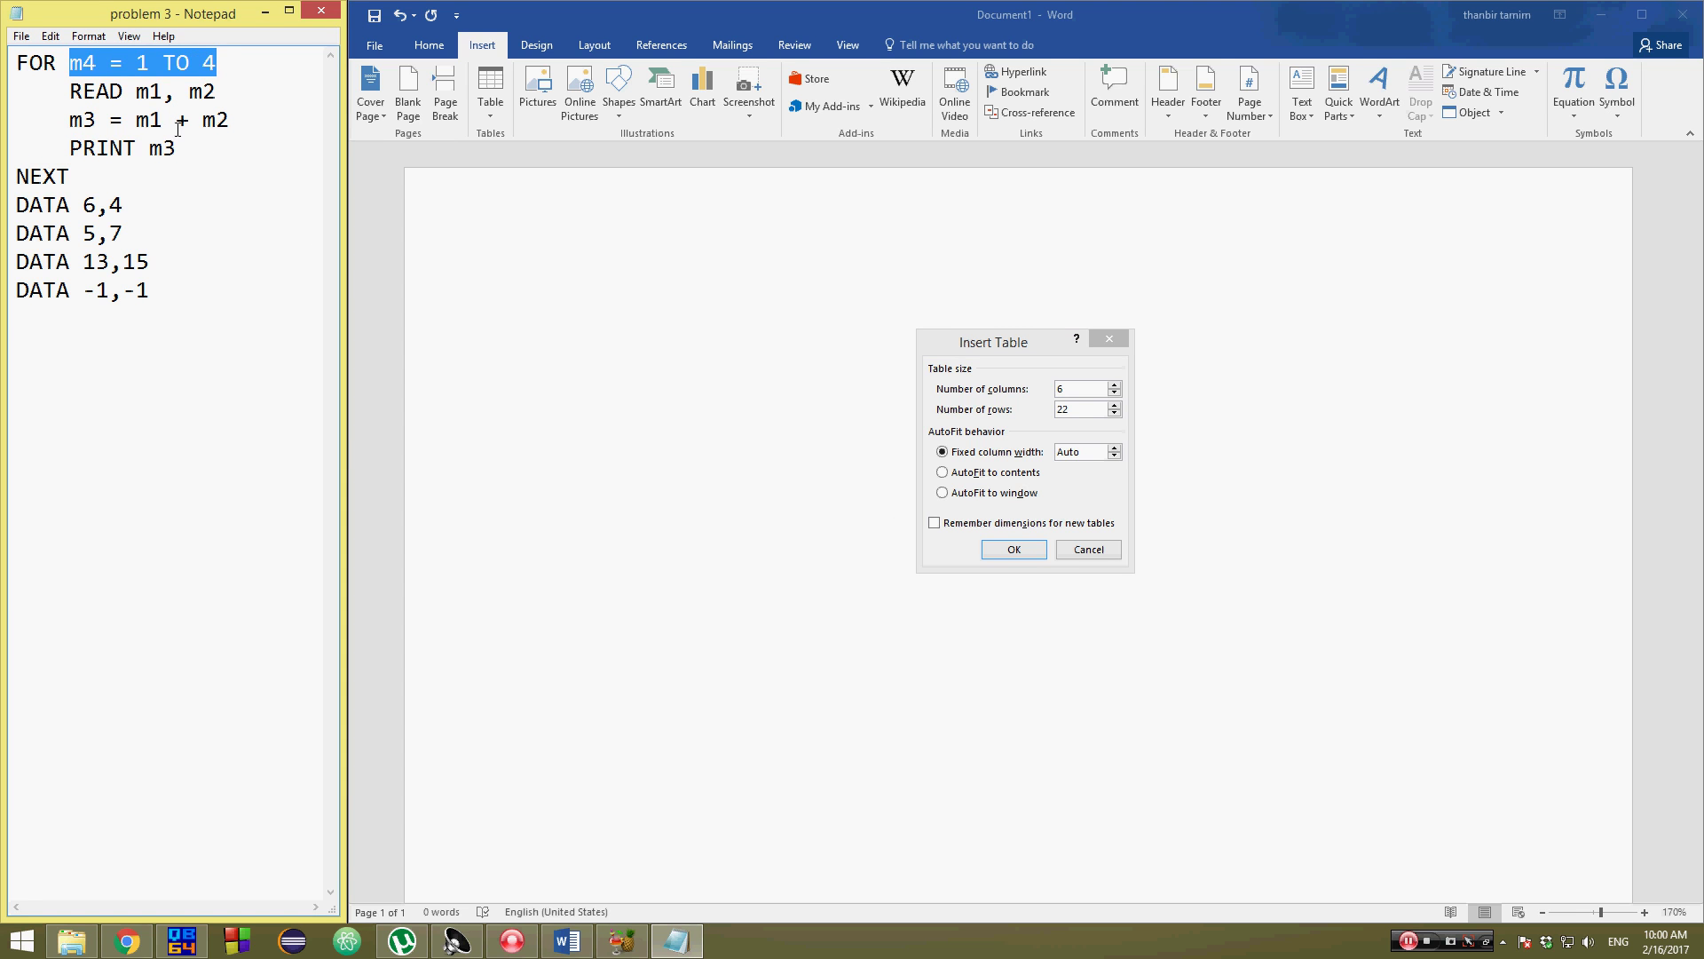
left_click(184, 179)
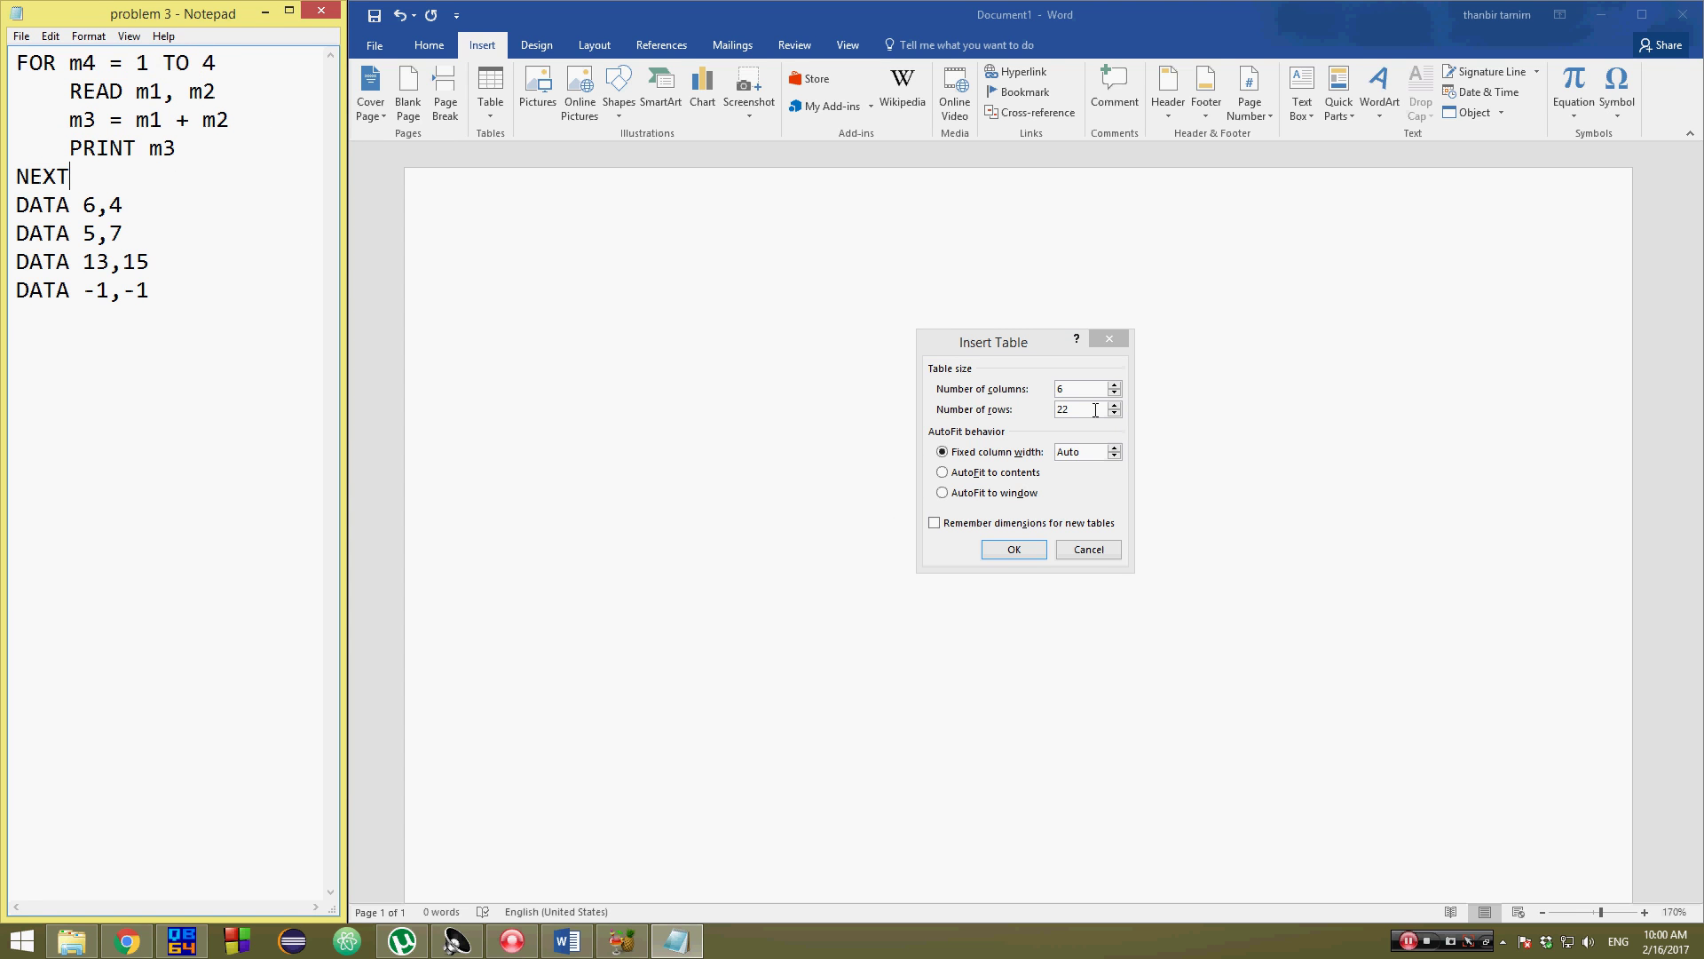
left_click(1085, 410)
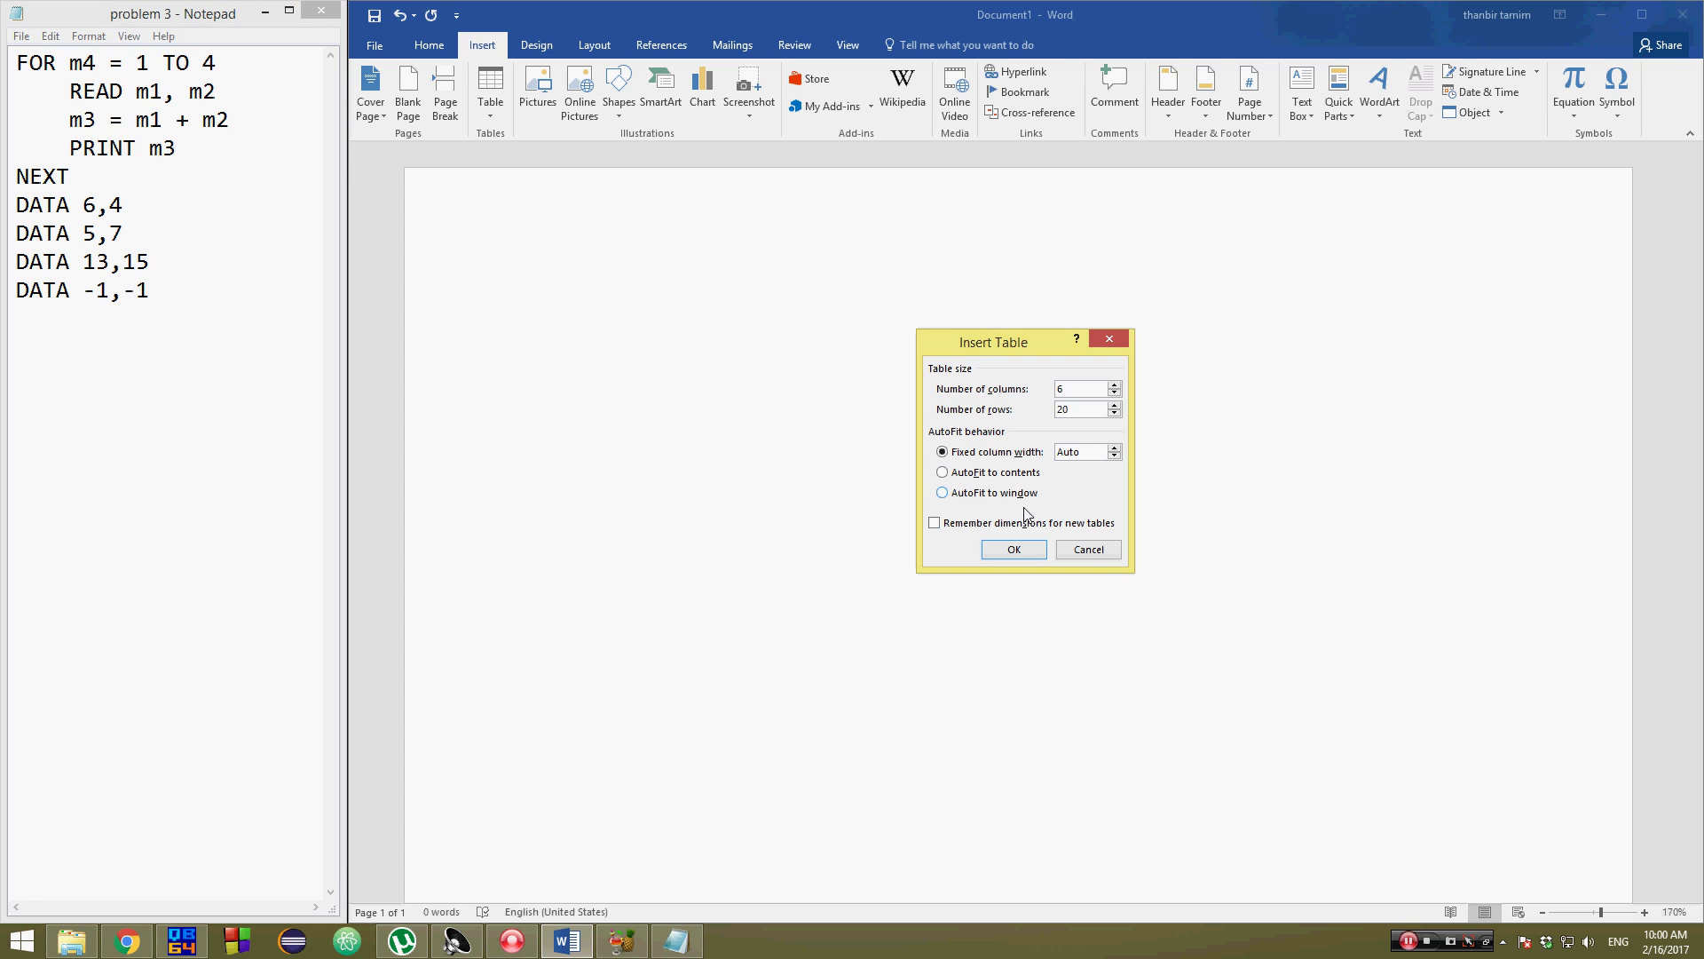
left_click(1018, 551)
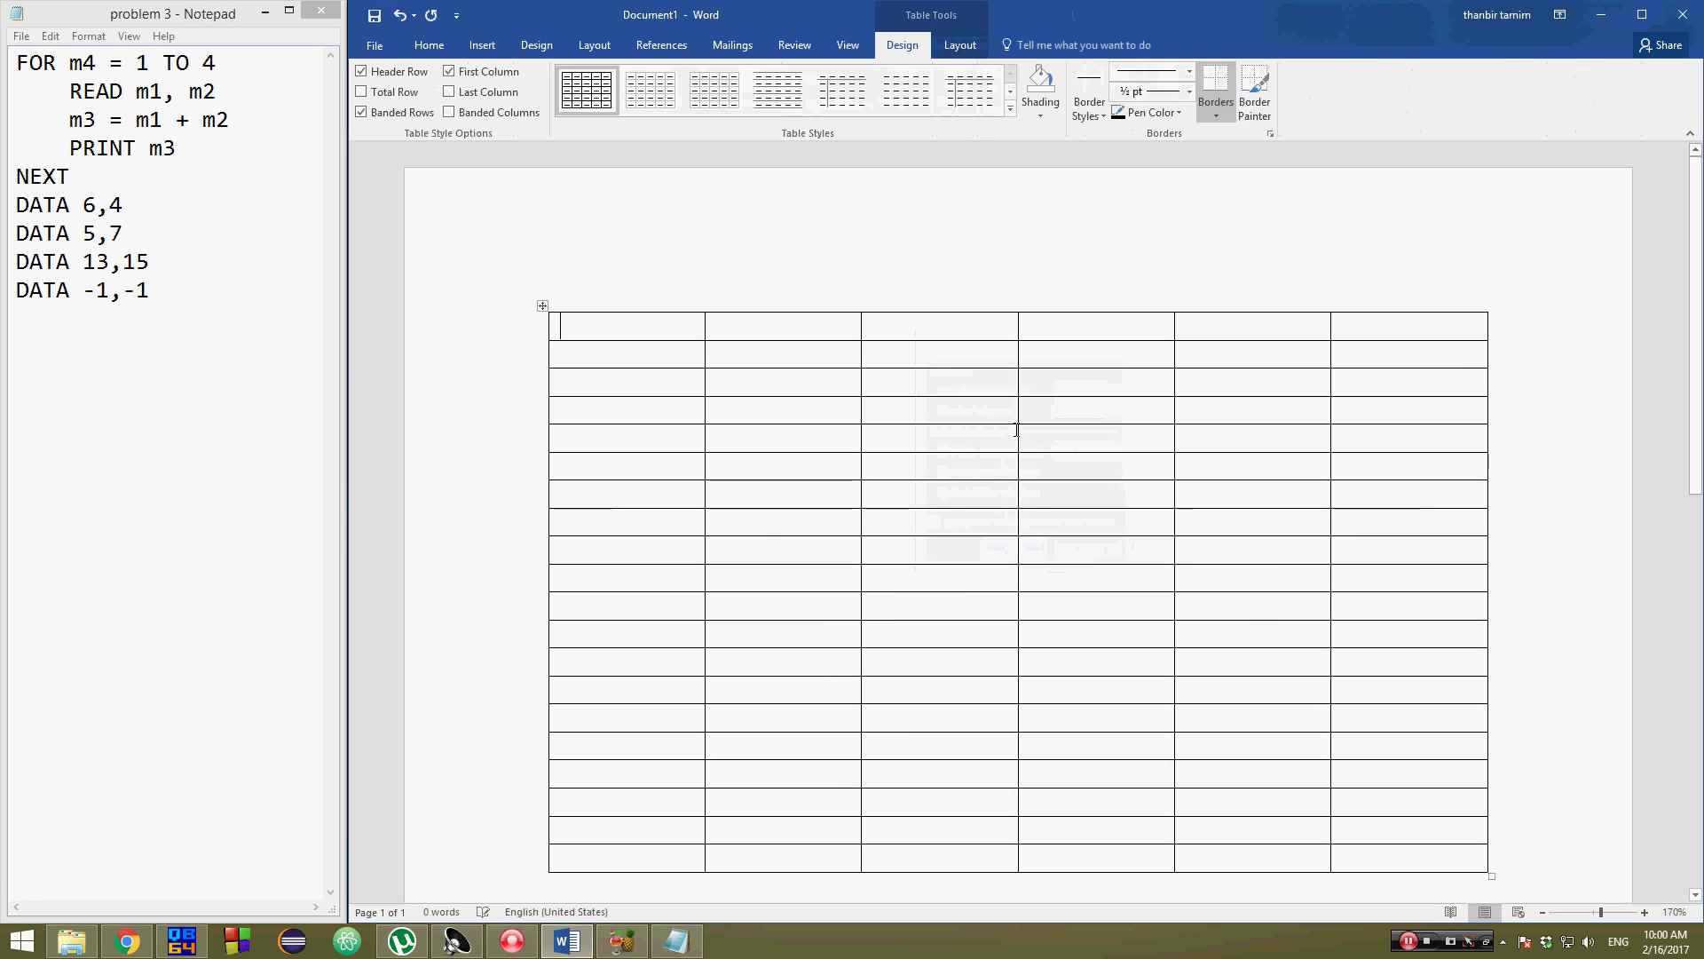
Resize the whole table so that its rows become taller and its overall width slightly narrower.
scroll(970, 494, "down", 1)
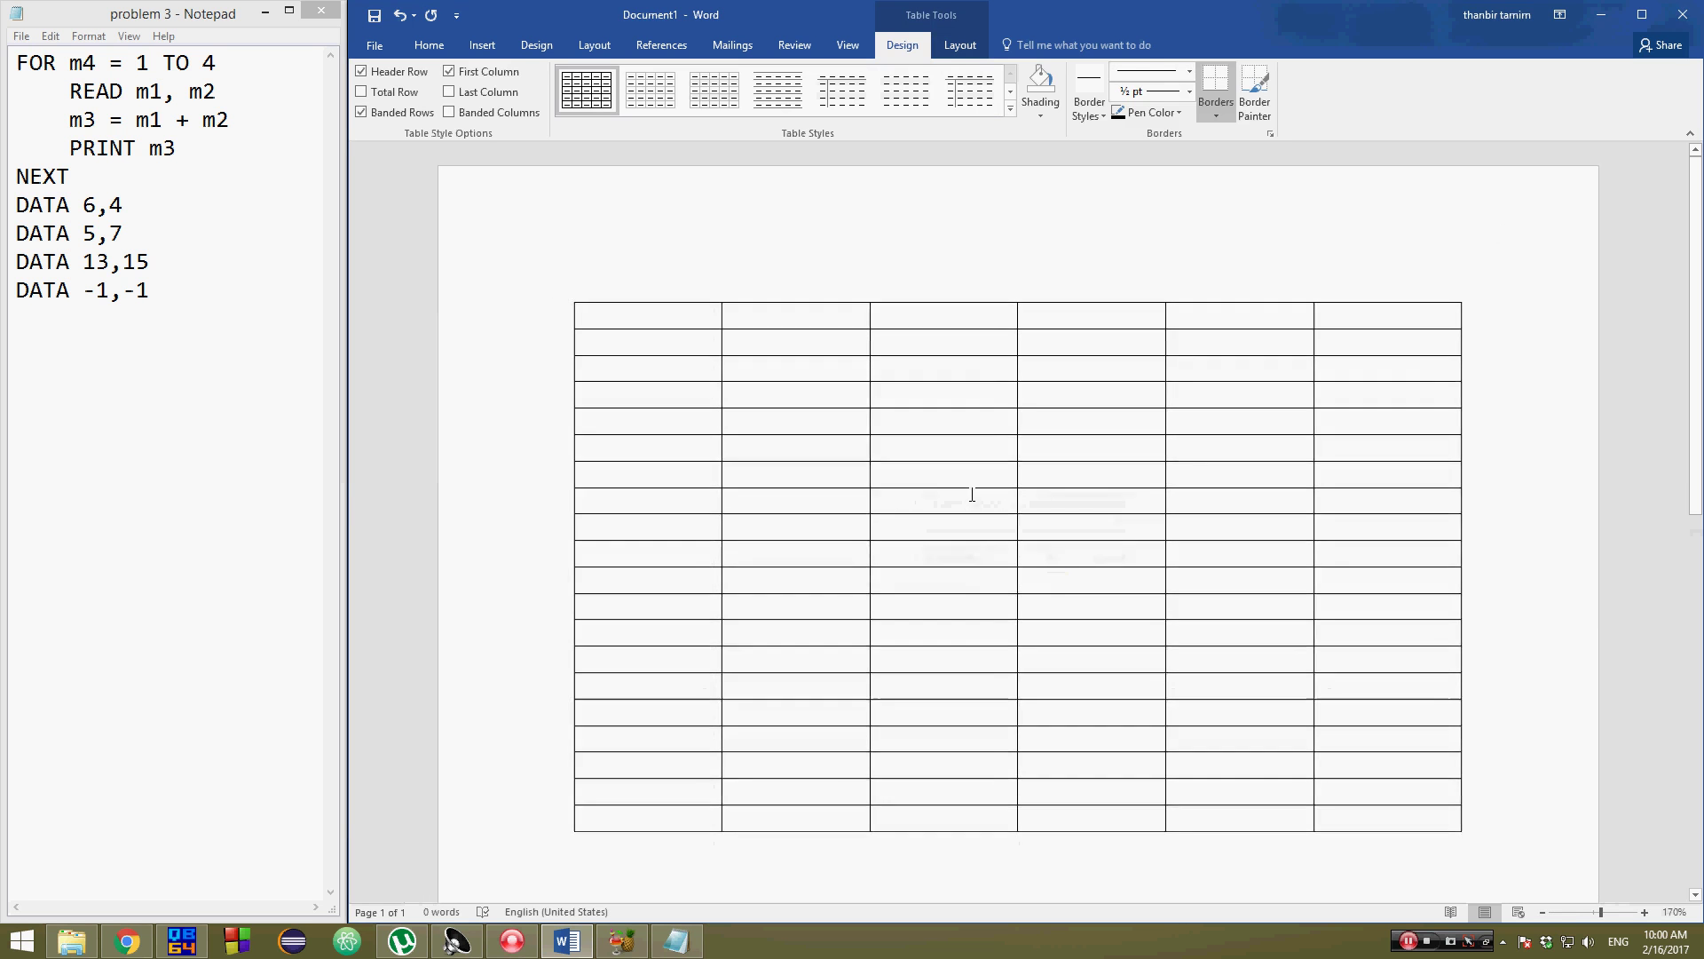
scroll(970, 494, "up", 1)
left_click_drag(1491, 863, 1456, 544)
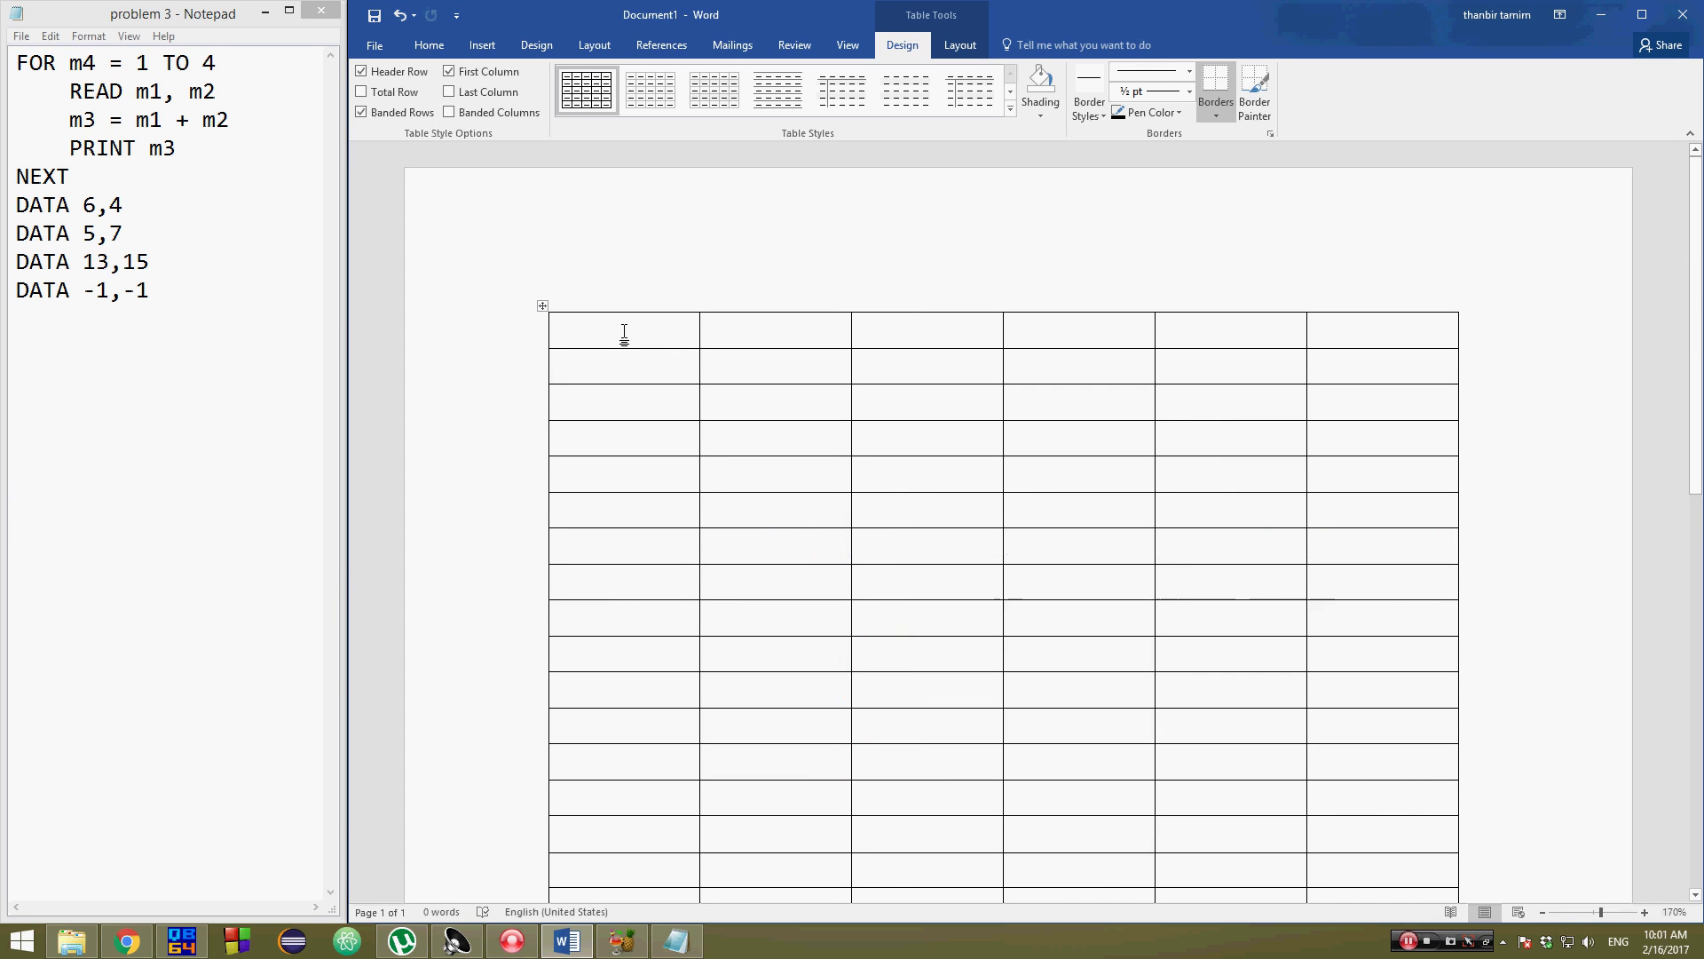
Enter the first two column headings of the table: M4 and M4 = 1 to 4.
type("m")
key("BackSpace")
type("M4")
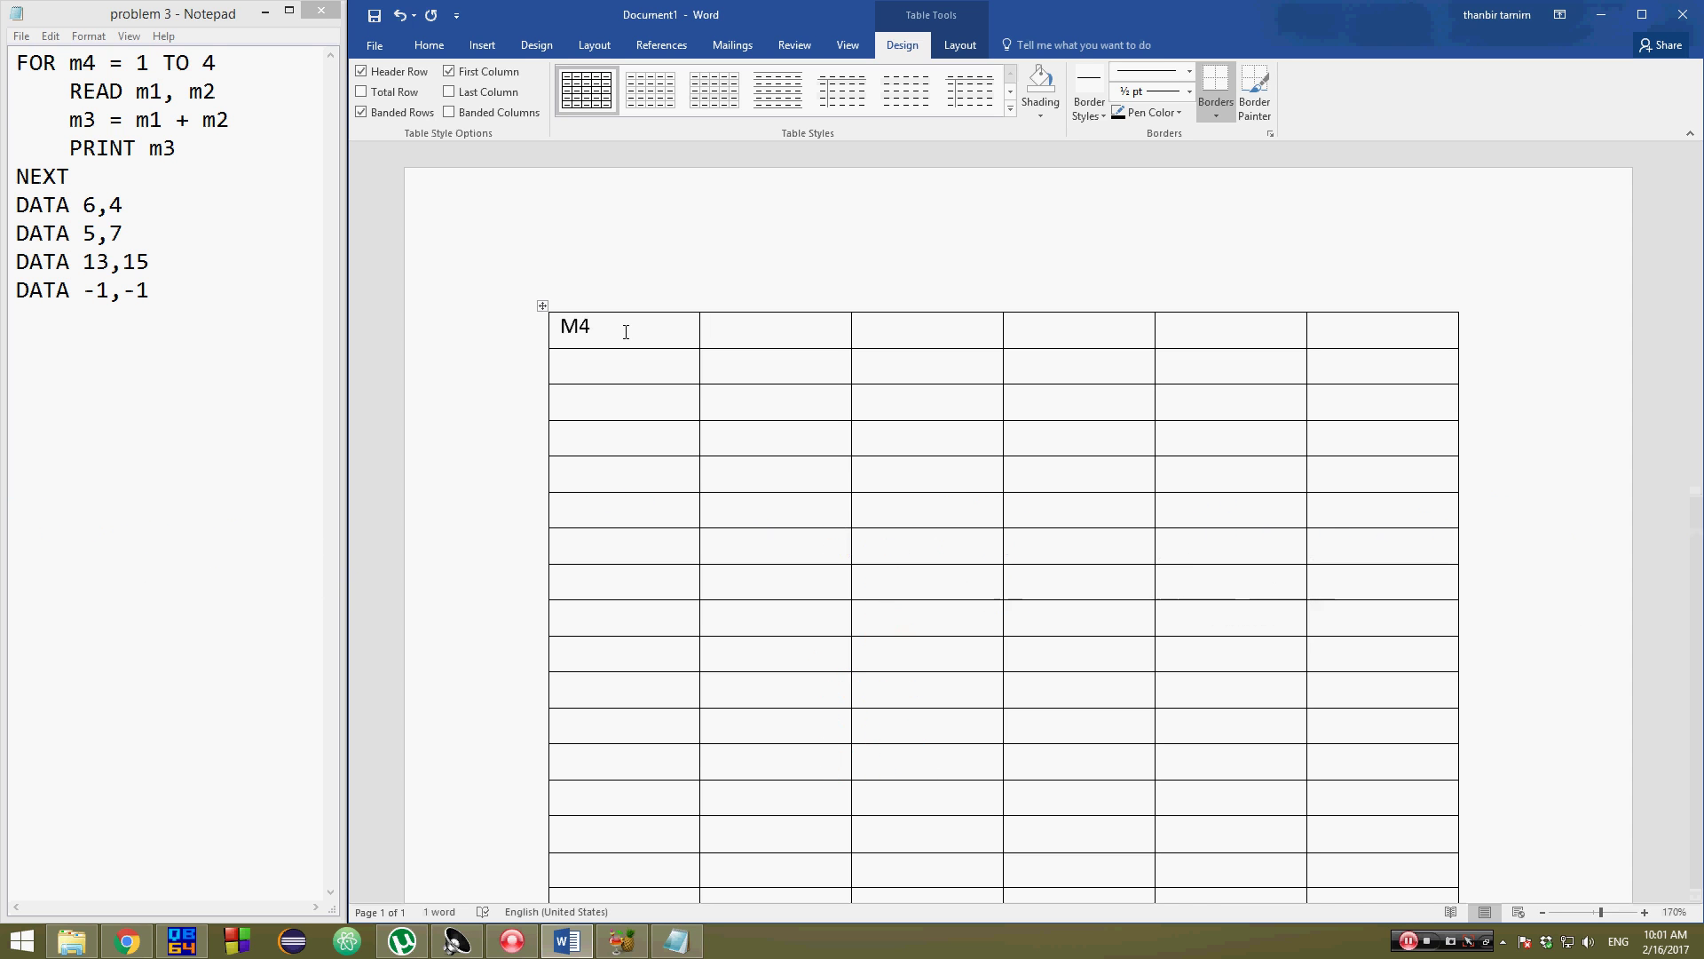
key("Tab")
type("m")
key("BackSpace")
type("M4 = 1 to")
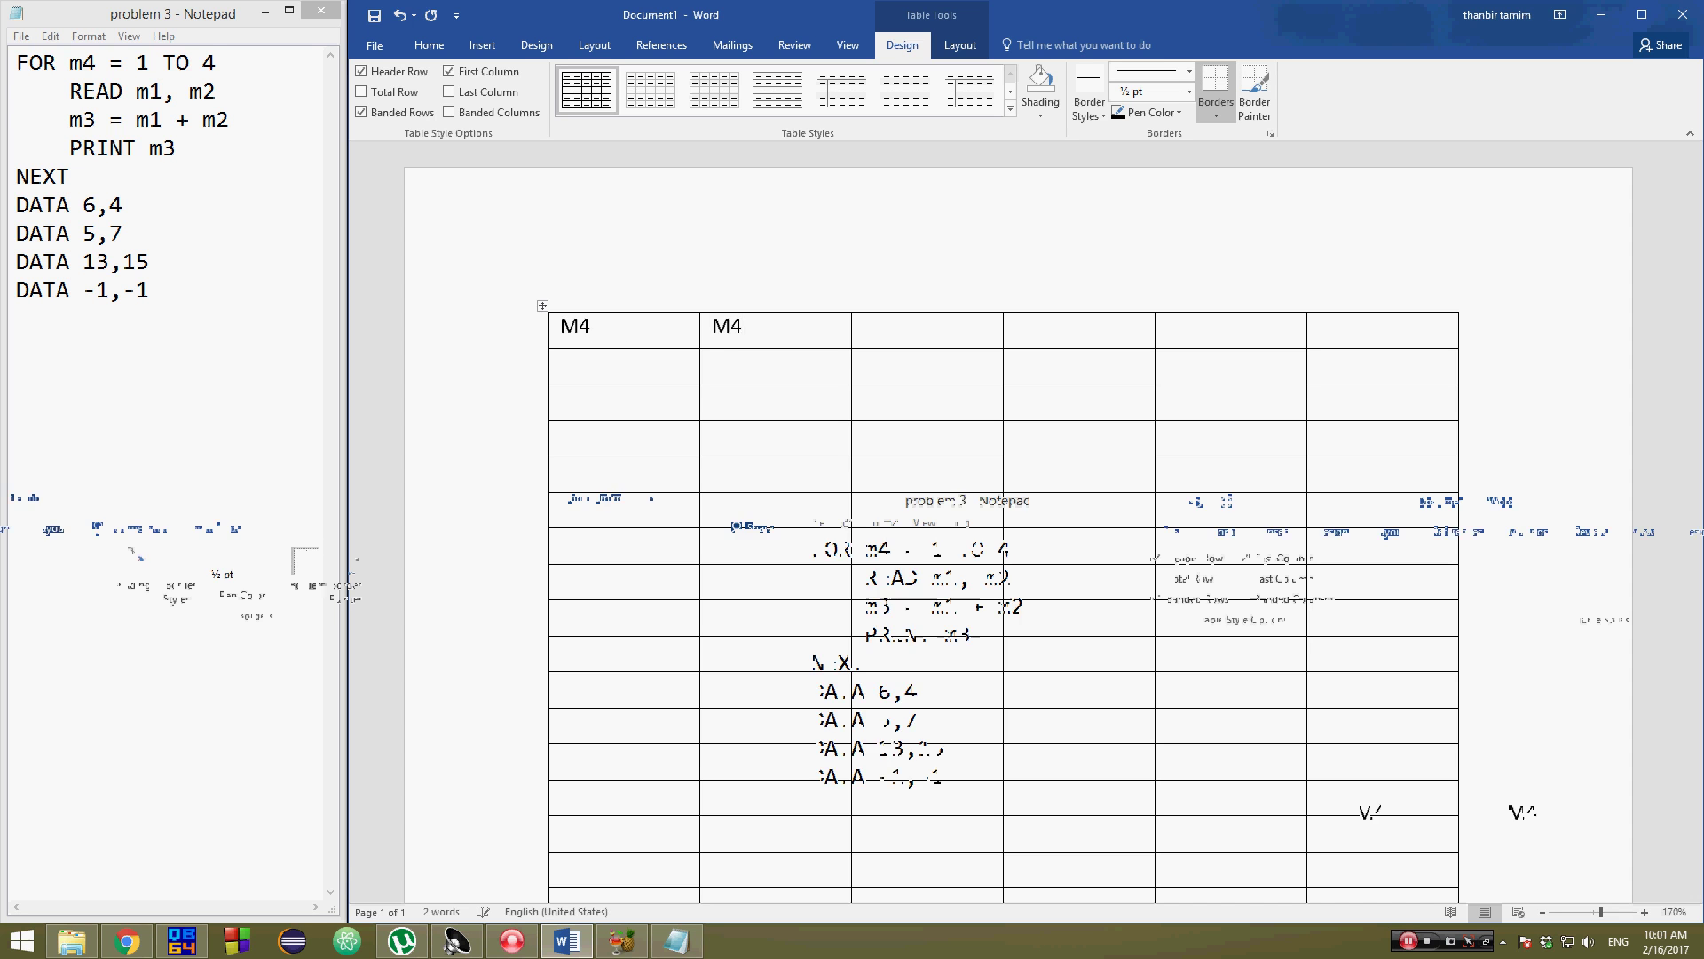
type(" 4")
Enter the remaining four column headings in the header row: M1, M2, M3 and output.
key("Tab")
type("M1")
key("Tab")
type("M2")
key("Tab")
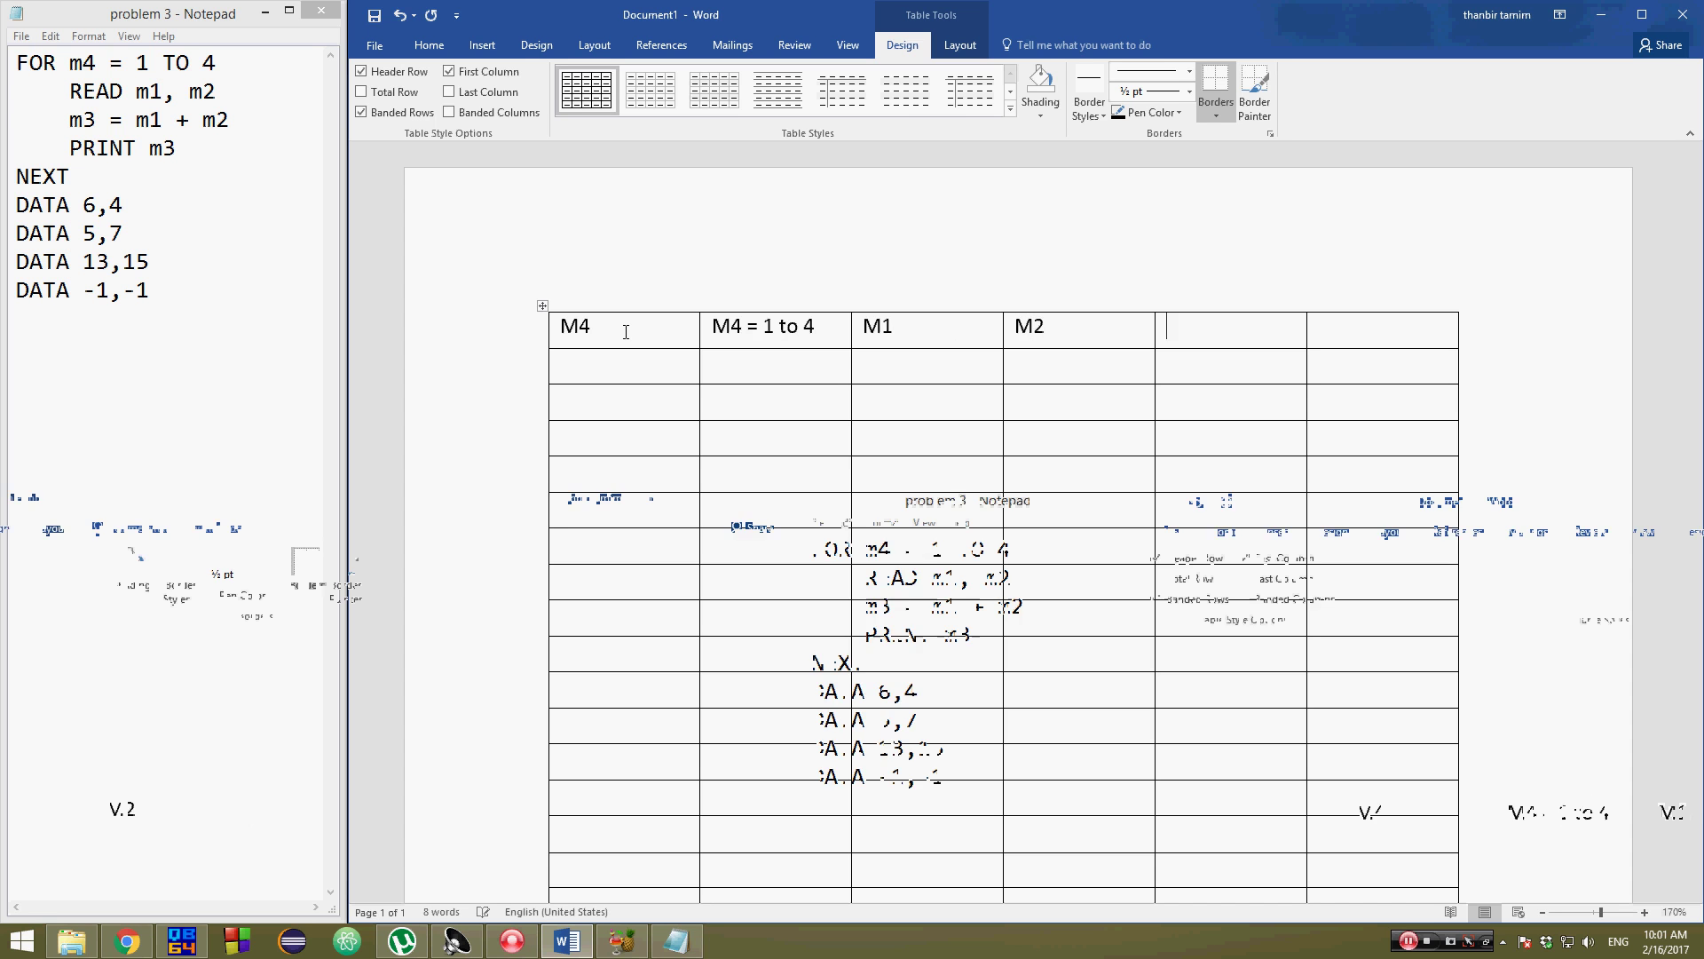
type("M3")
key("Tab")
type("output")
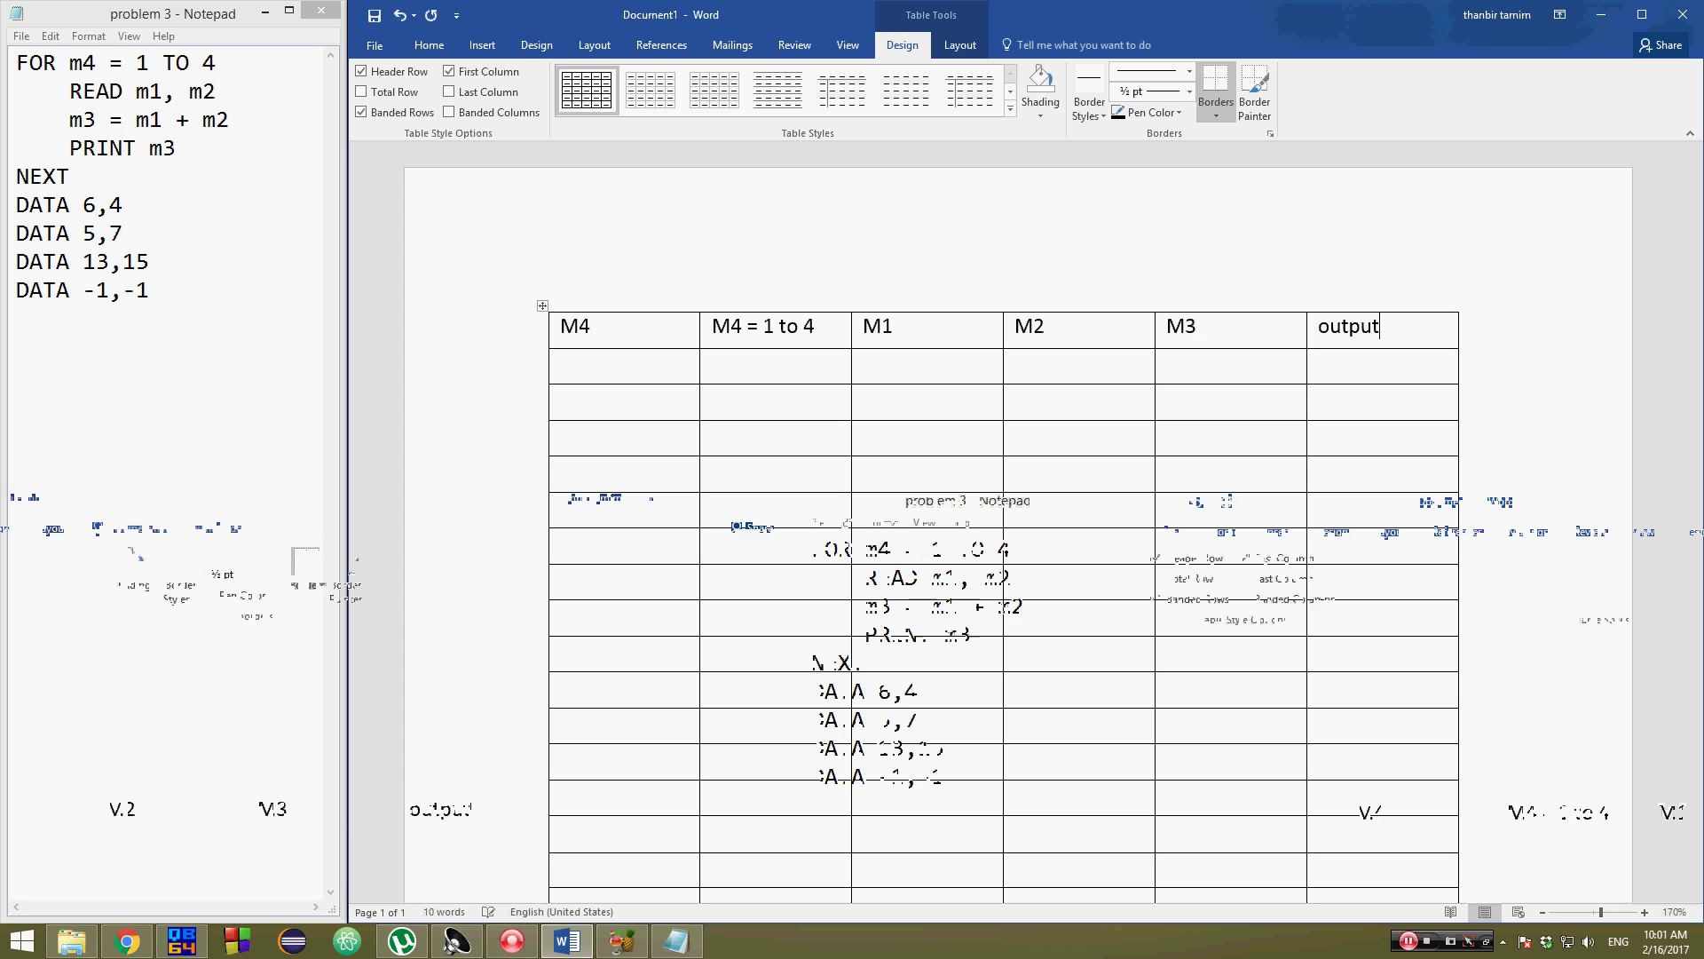
Record the first loop pass directly below the headings: 1 under M4 and yes under M4 = 1 to 4.
left_click(595, 368)
left_click_drag(71, 62, 226, 59)
left_click(226, 60)
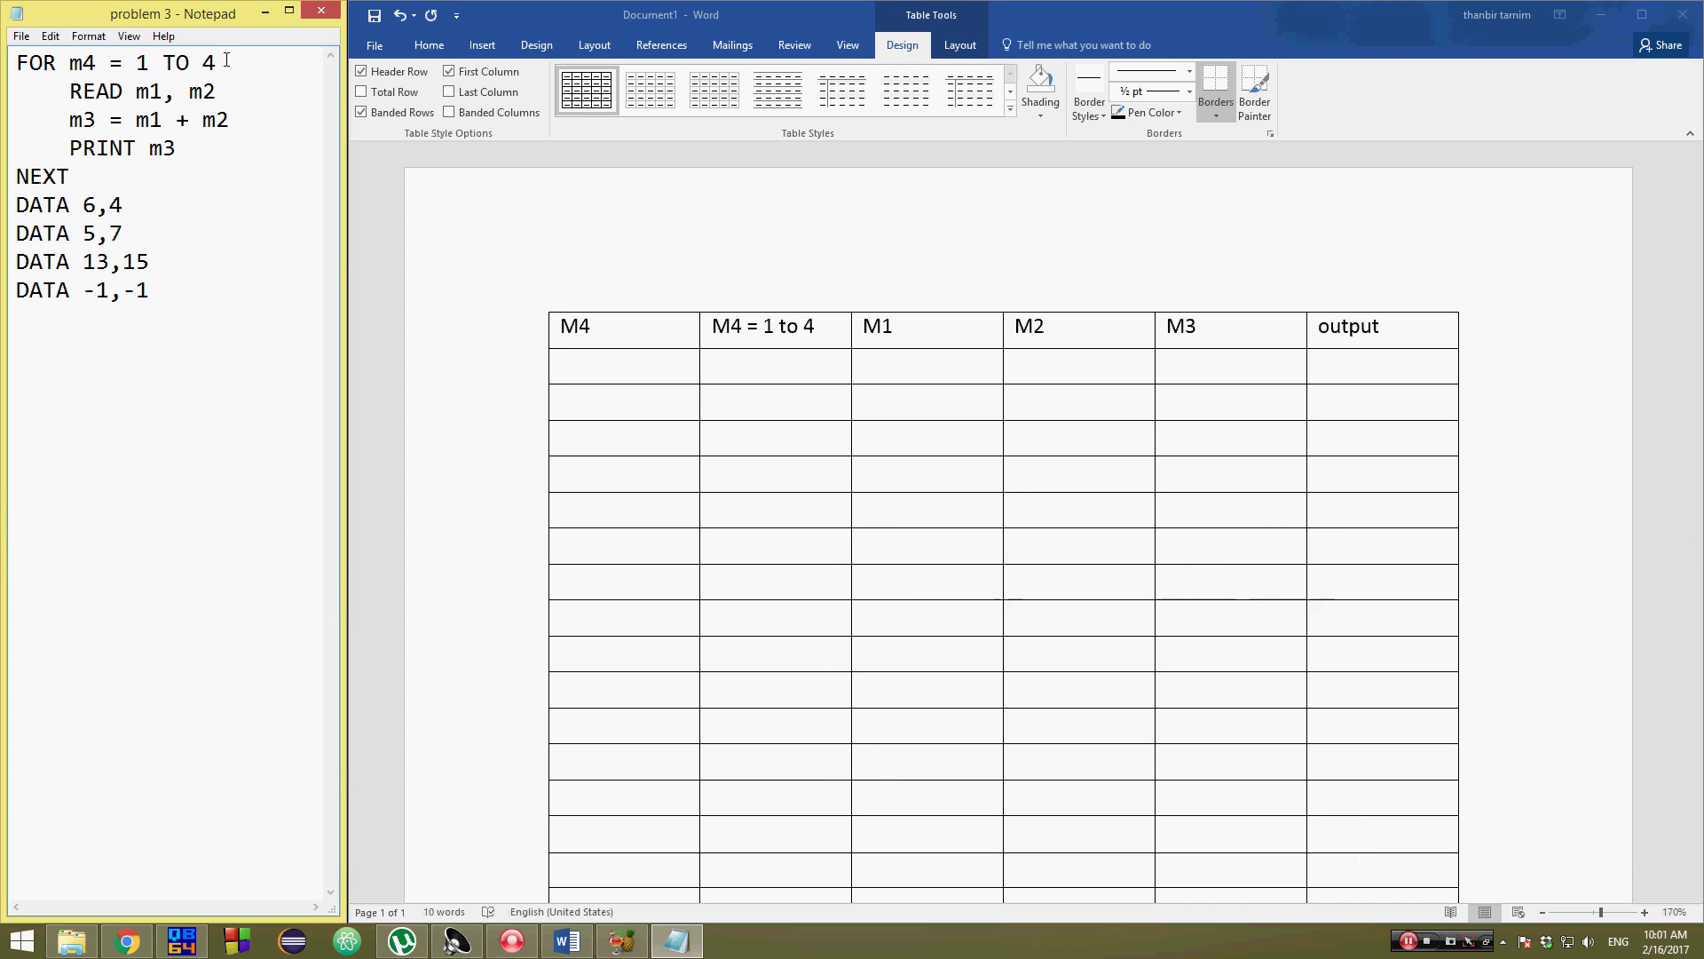
double_click(142, 62)
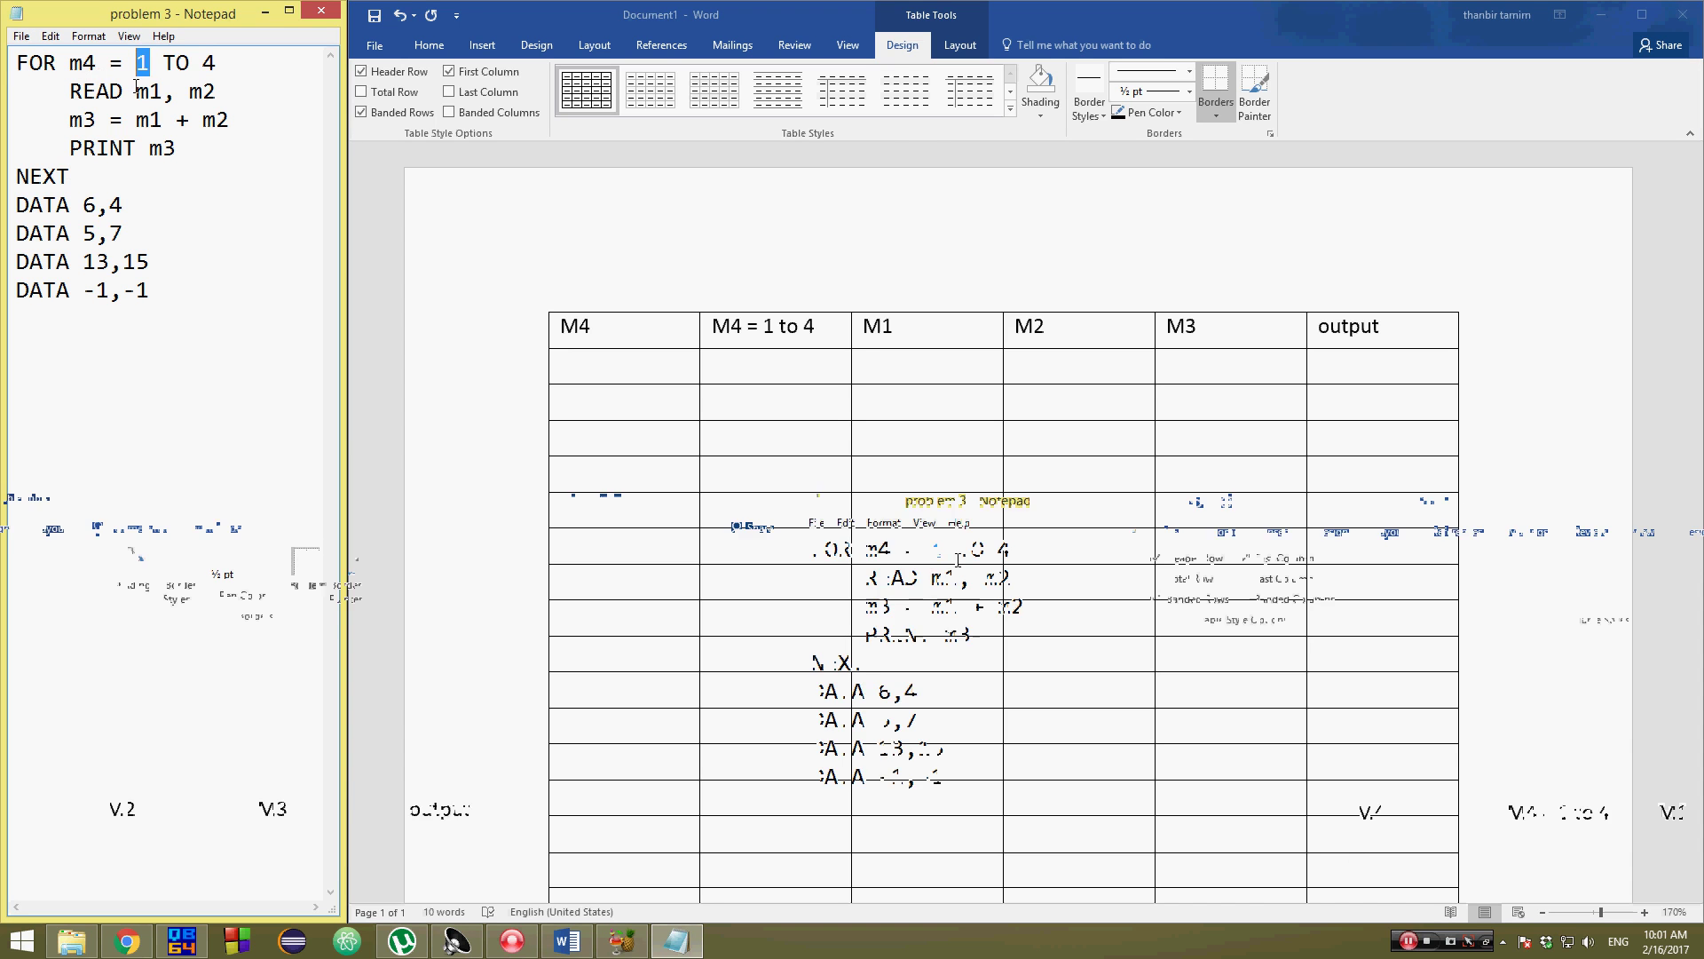
key("Right")
left_click(586, 373)
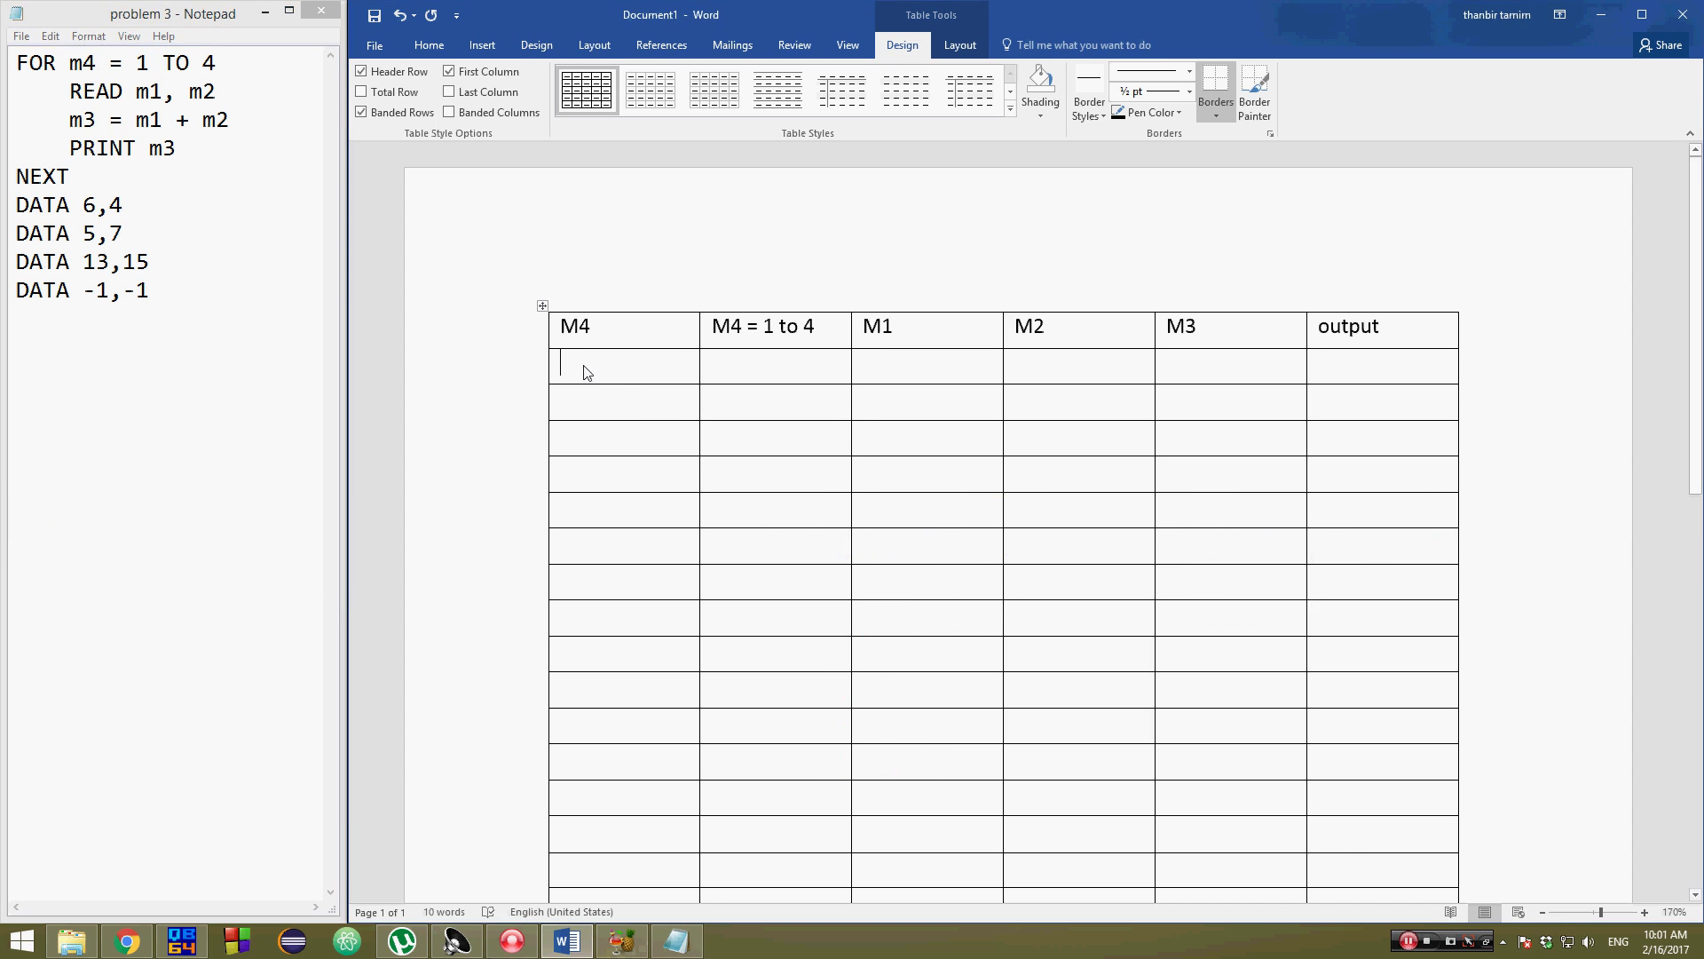
type("1")
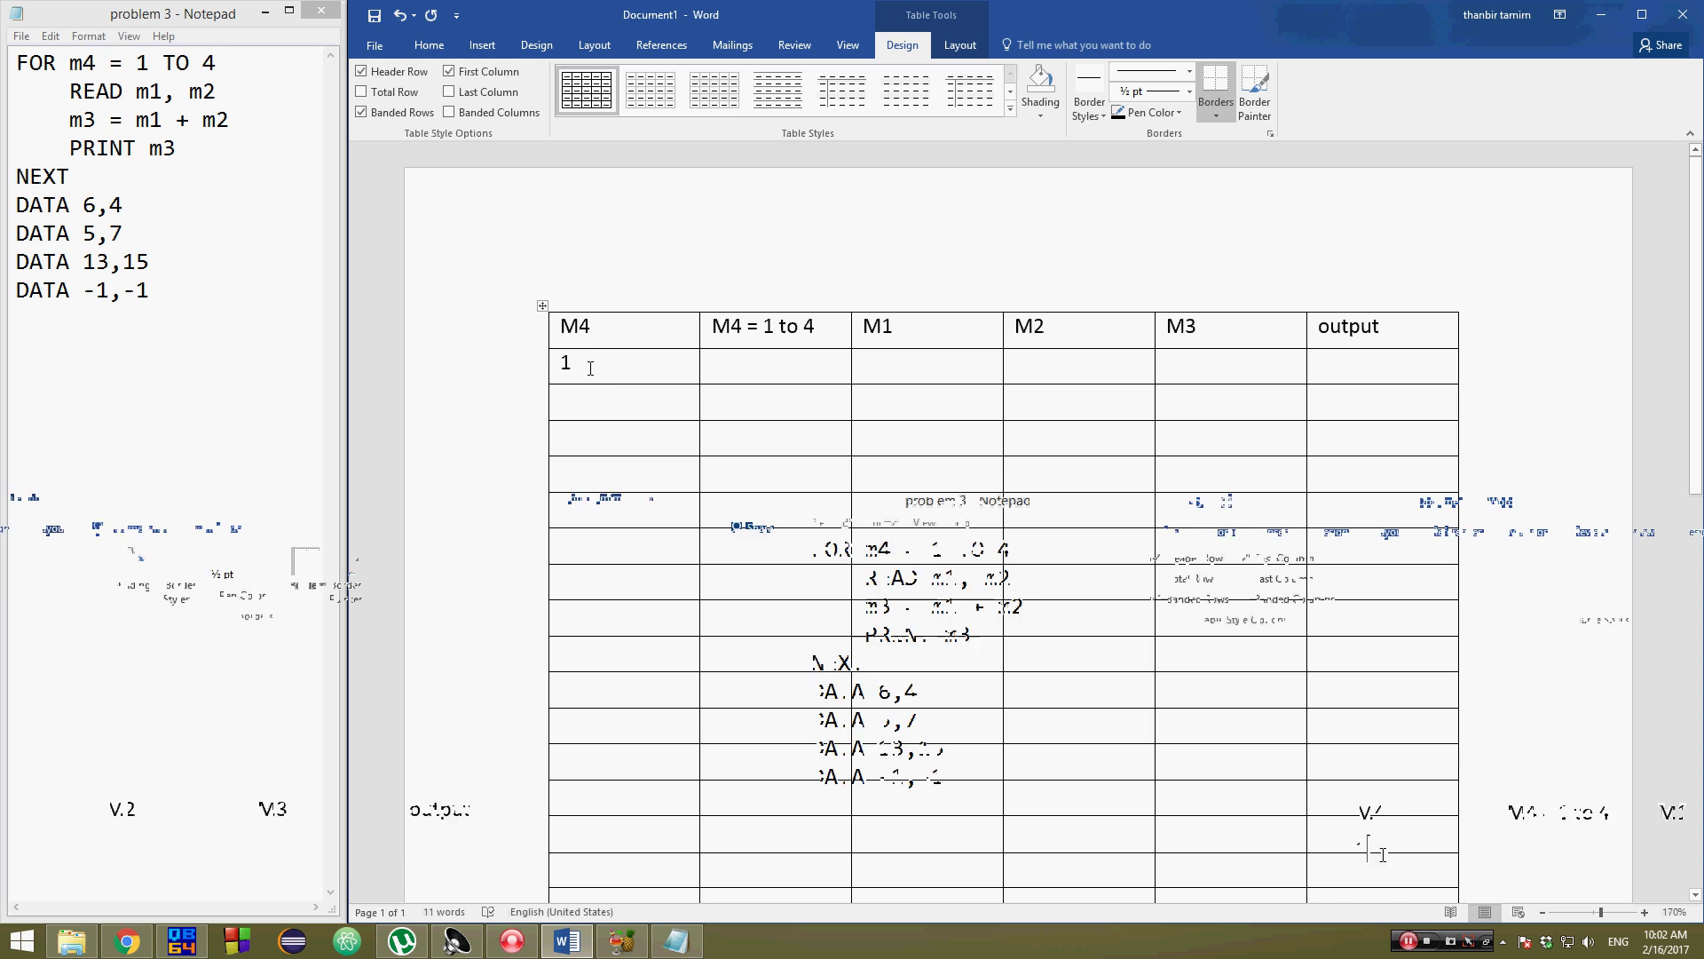
left_click(758, 371)
type("yes")
left_click_drag(765, 330, 813, 329)
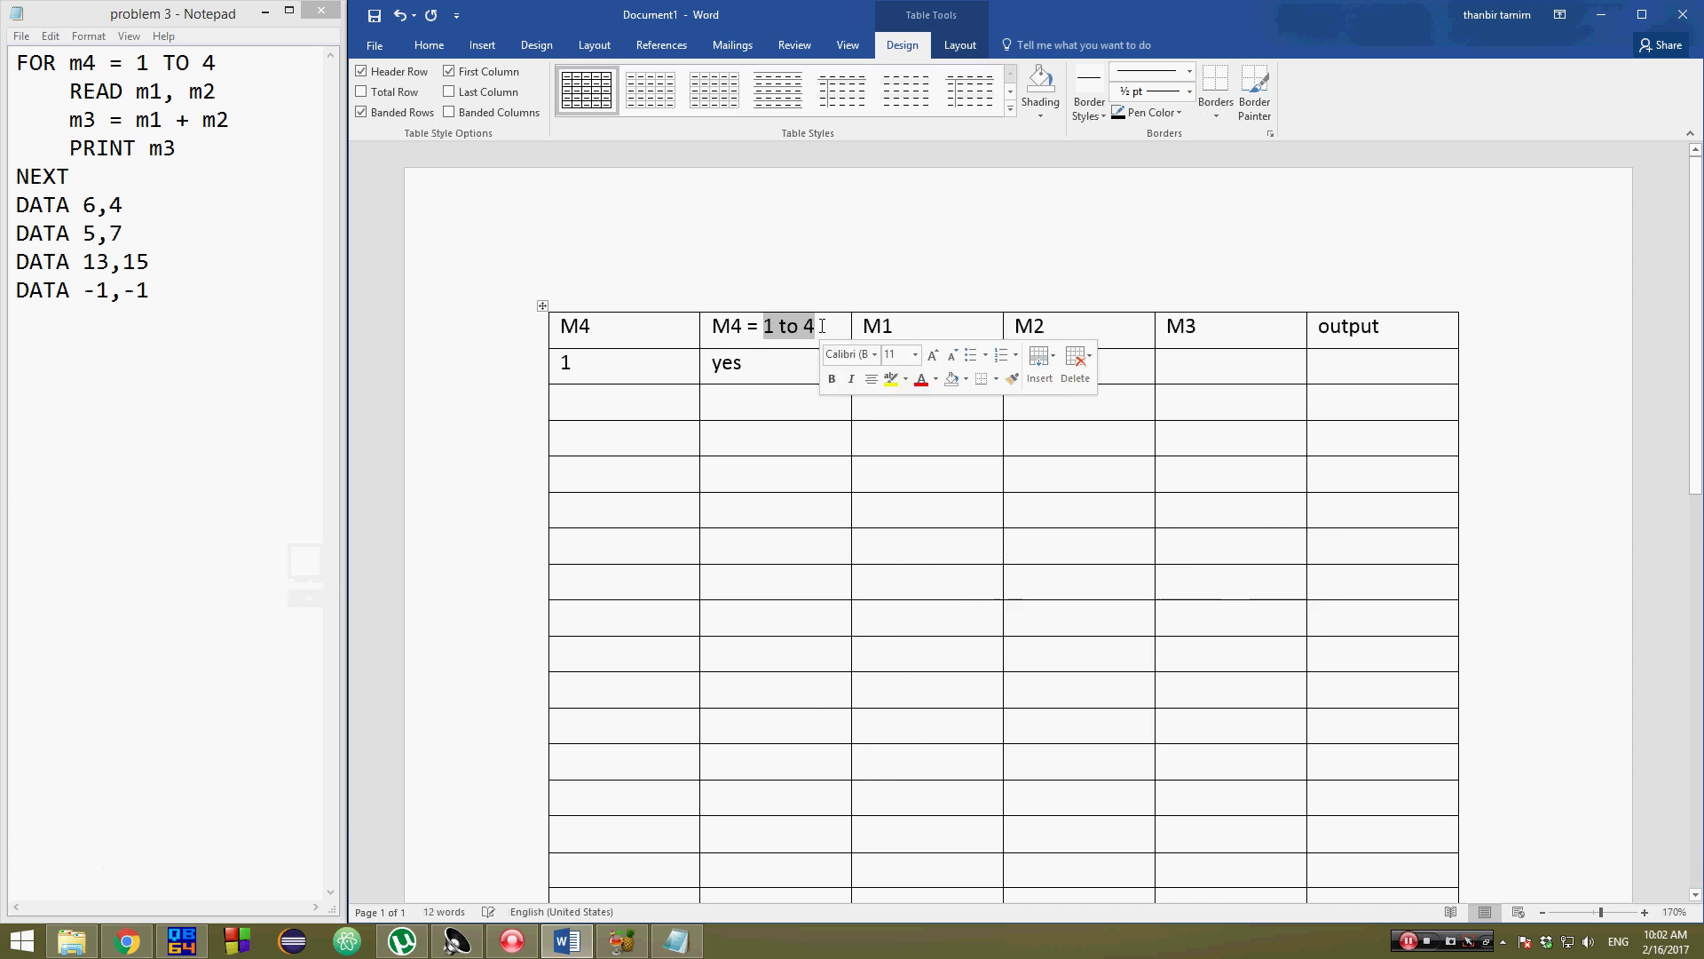
left_click(814, 328)
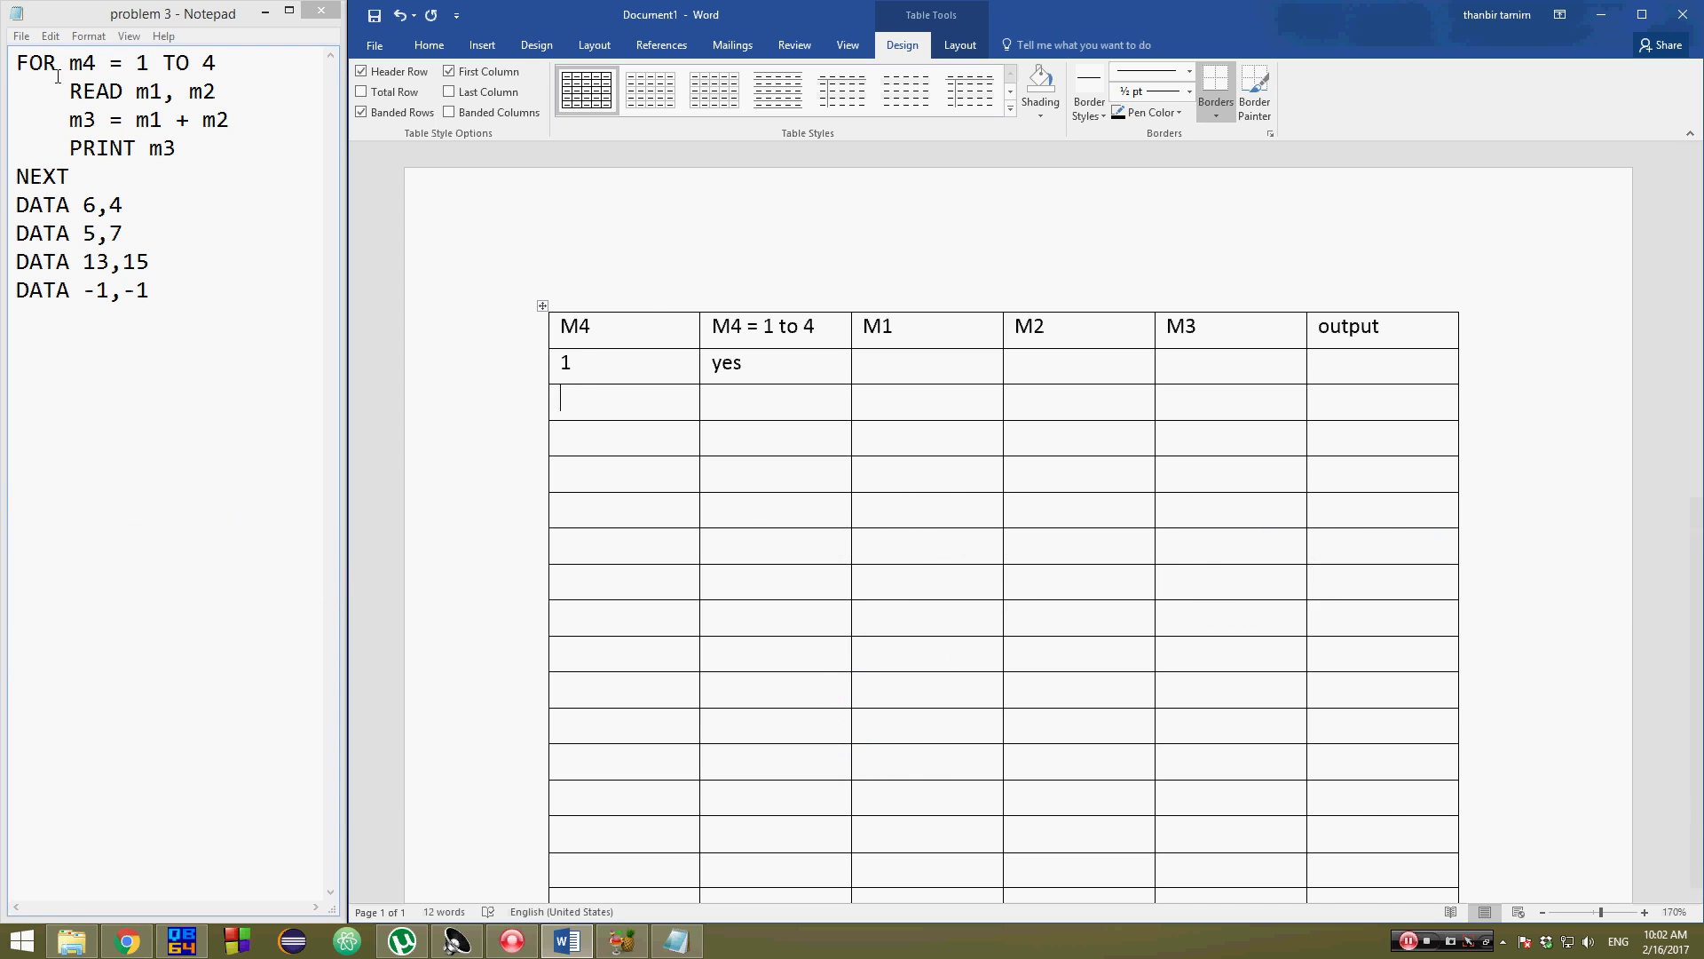
Examine in the Notepad code how READ m1, m2 takes its two values from the first DATA line.
left_click_drag(29, 62, 56, 92)
left_click(114, 93)
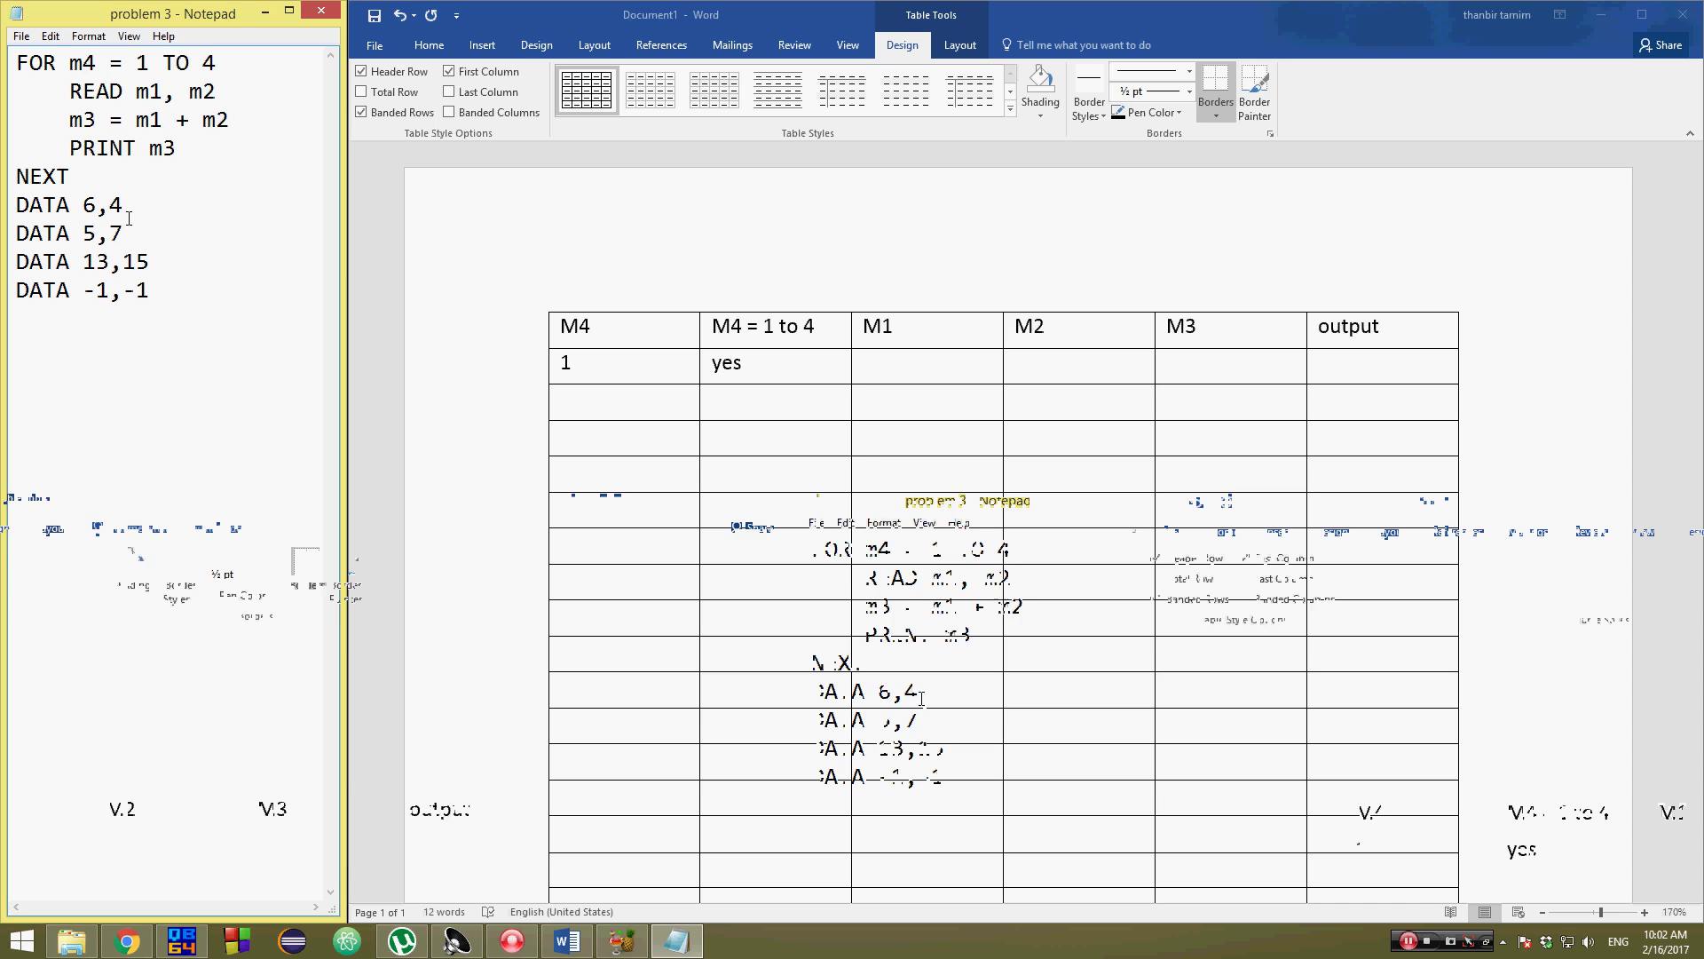
left_click_drag(121, 205, 17, 213)
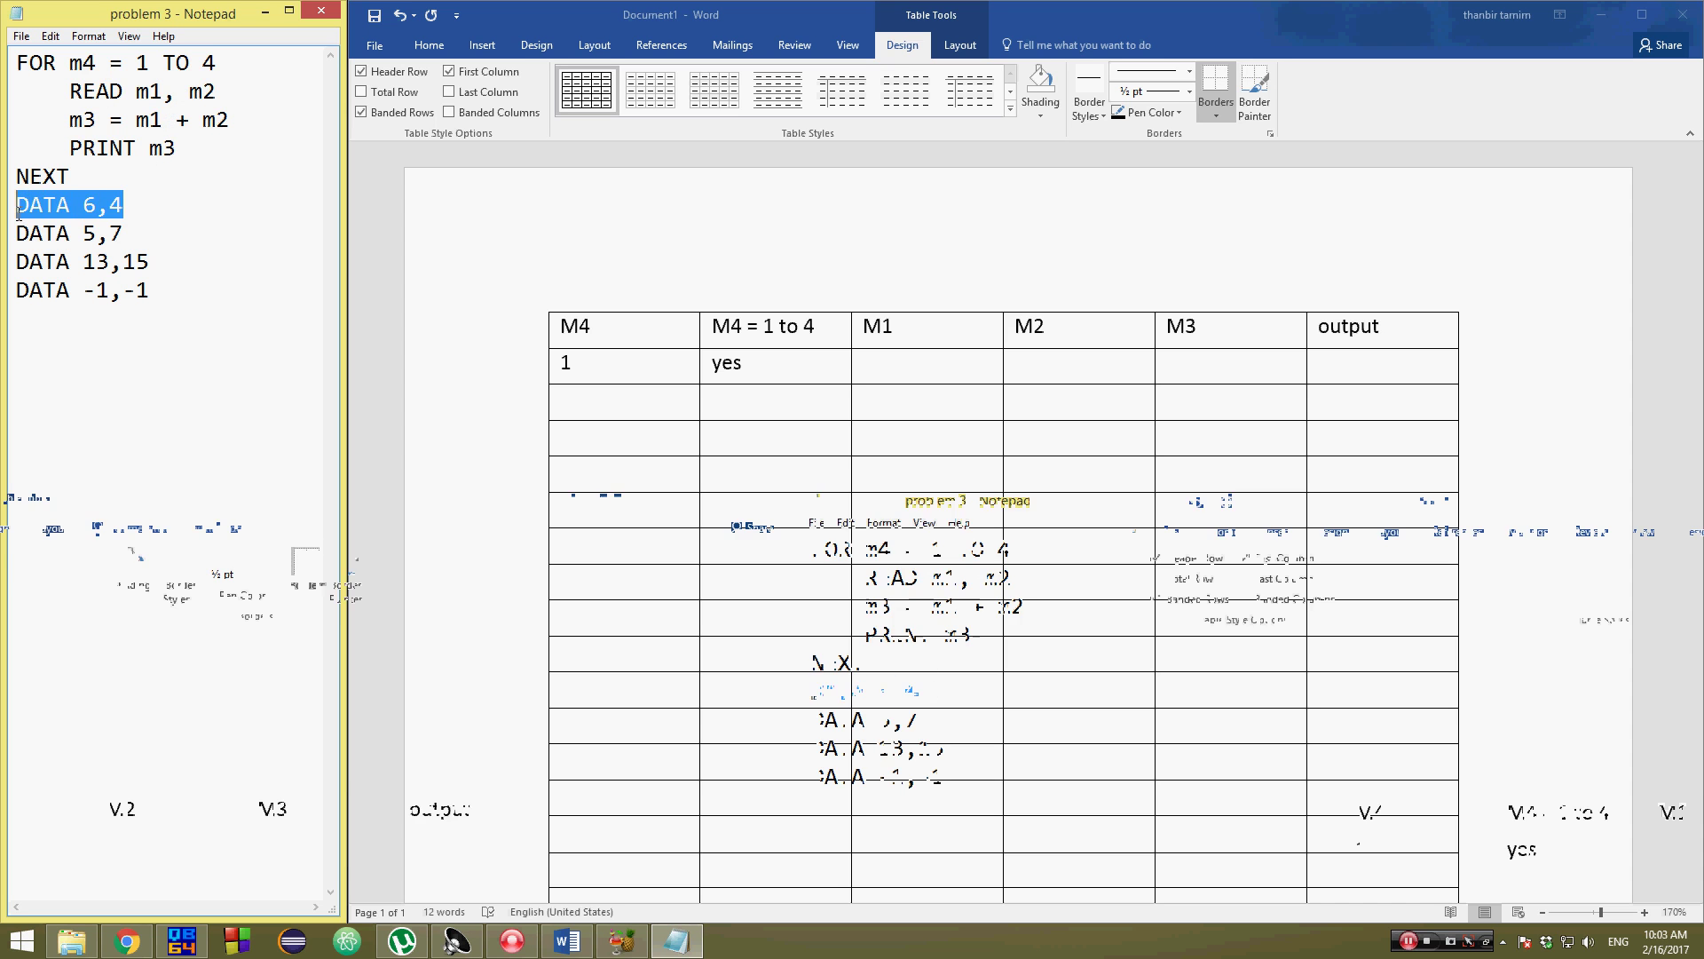
left_click_drag(137, 93, 165, 93)
left_click(138, 91)
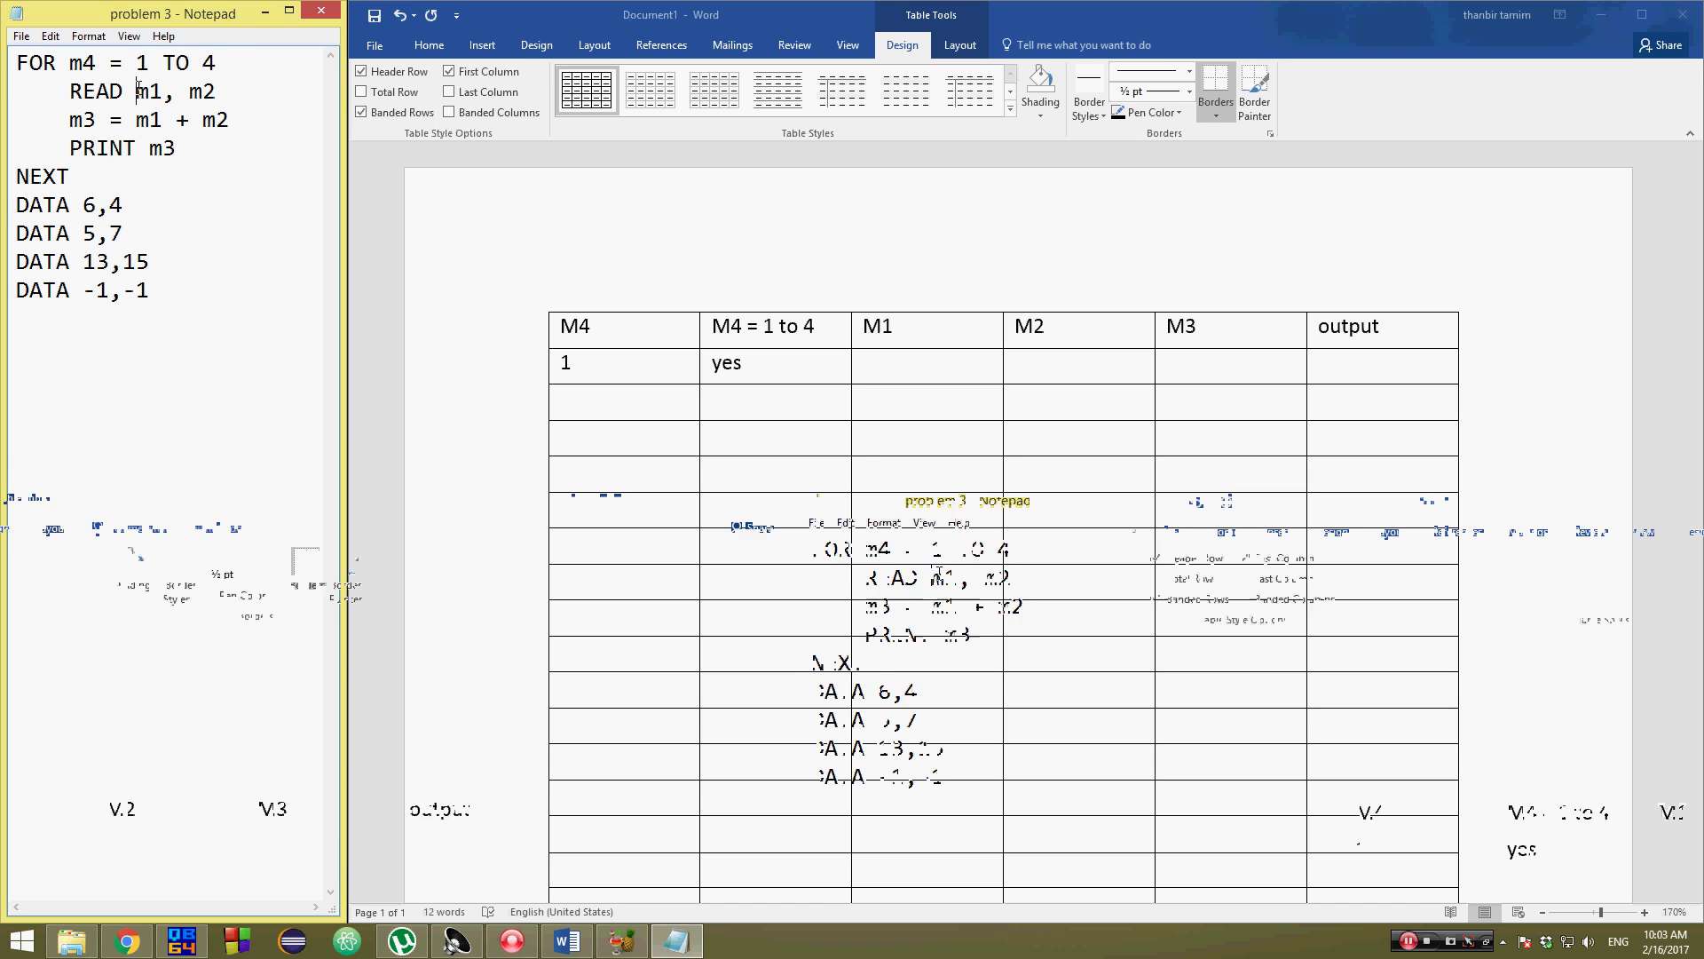
left_click_drag(189, 91, 220, 92)
left_click(222, 89)
left_click_drag(84, 205, 99, 205)
left_click_drag(187, 92, 217, 91)
left_click_drag(109, 205, 125, 202)
left_click(83, 205)
Enter 6 under M1 and 4 under M2 in the second row below the headings.
left_click(870, 405)
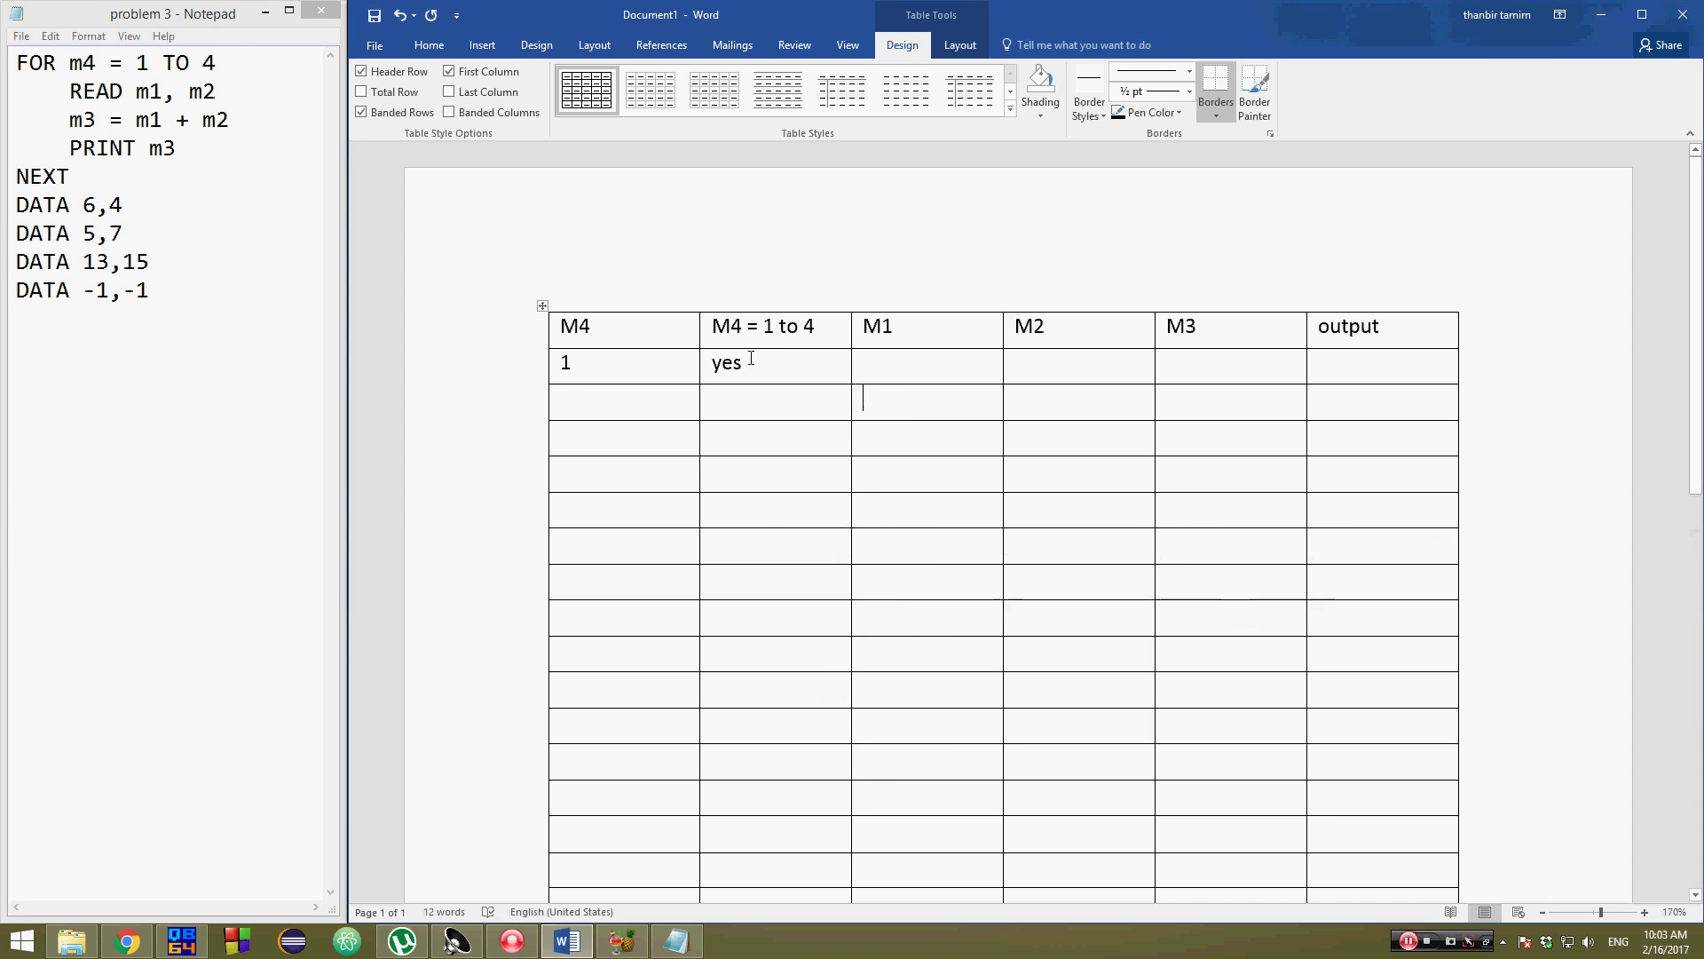
type("6")
left_click(1025, 402)
type("4")
Check the m3 = m1 + m2 line and enter 10 under M3 in the third row below the headings.
left_click_drag(71, 119, 215, 120)
left_click(106, 120)
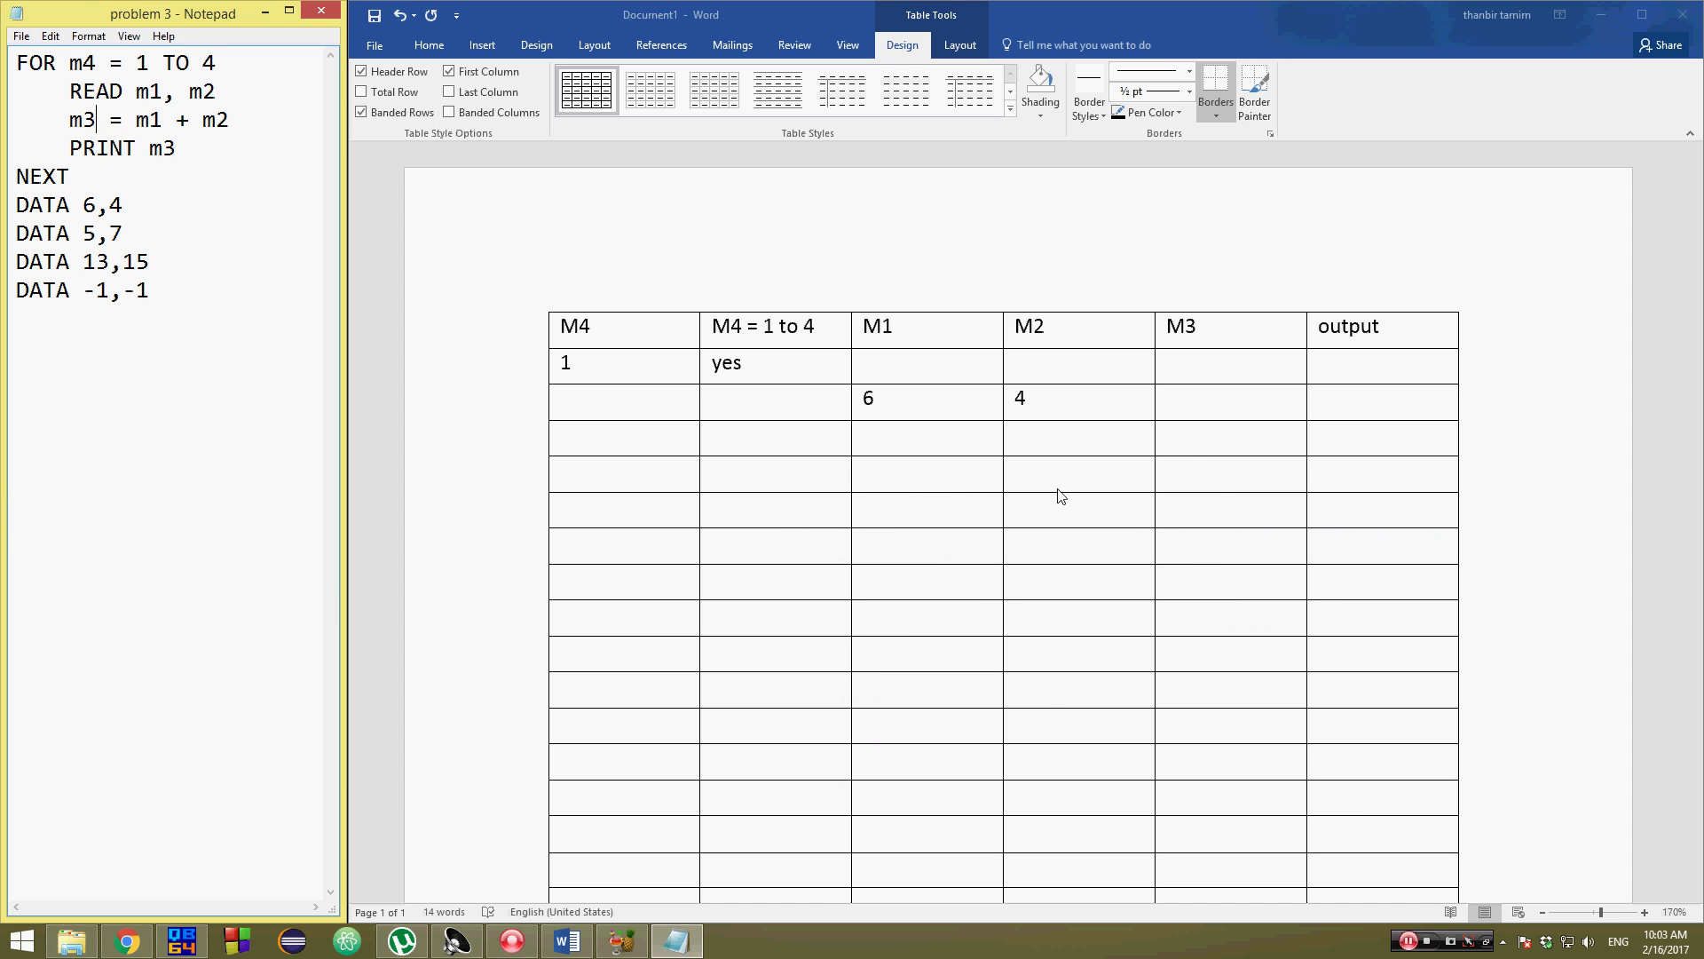
left_click(1176, 450)
left_click(1053, 403)
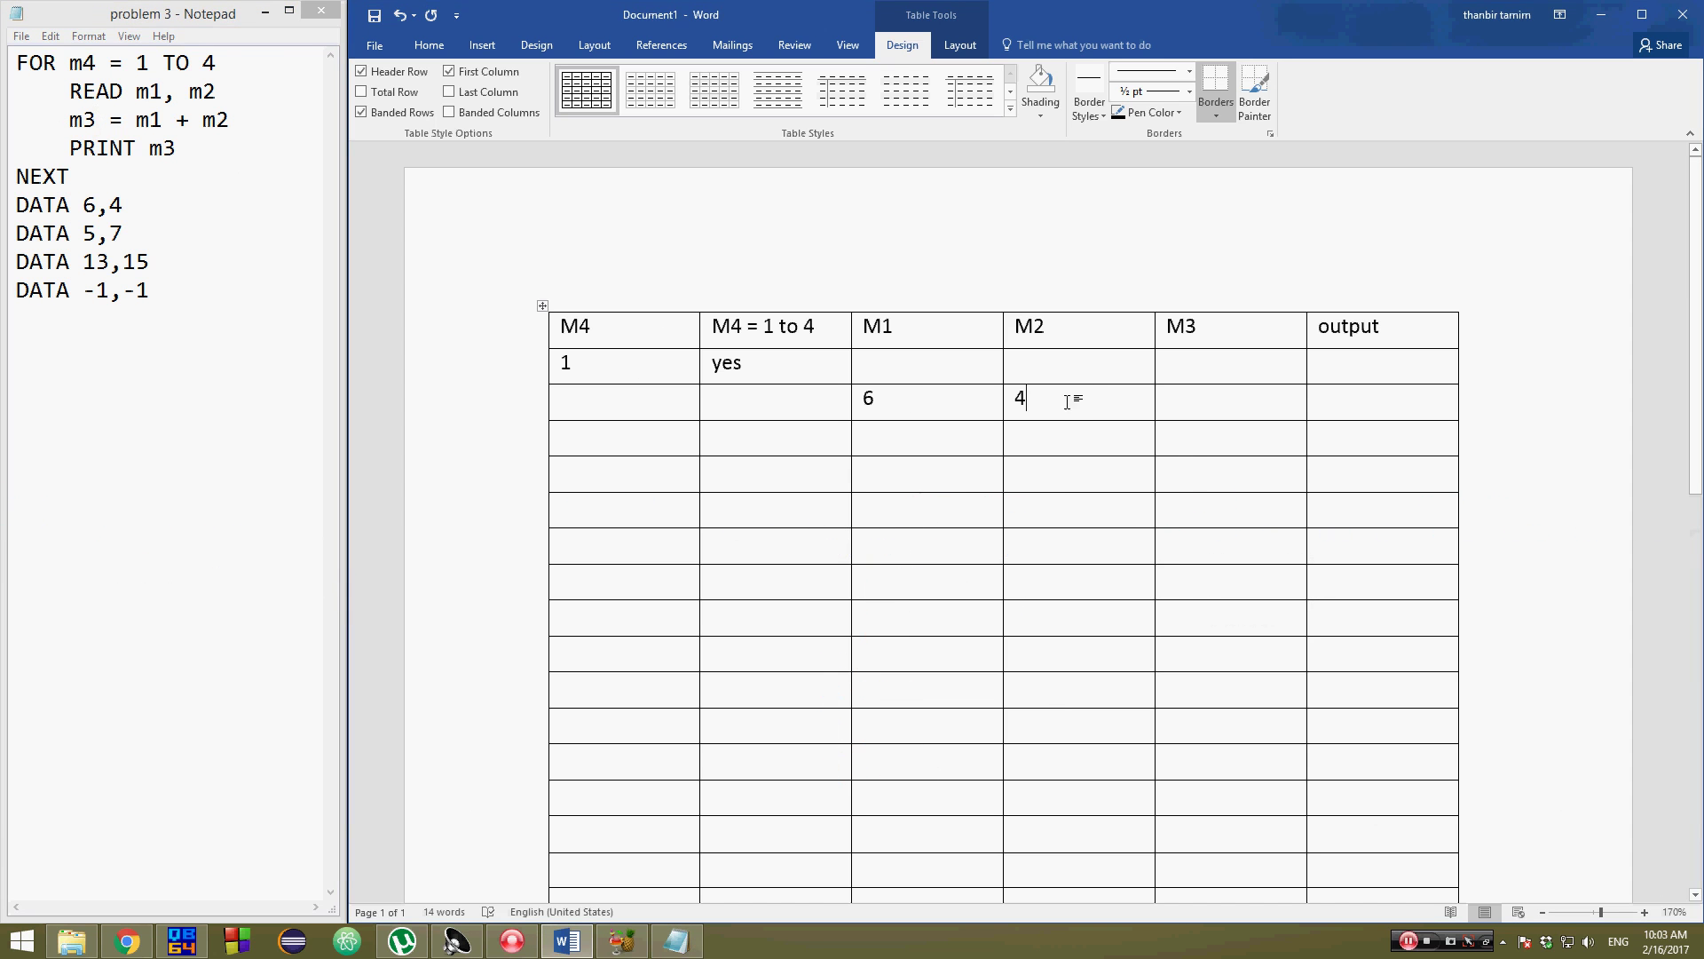
left_click(1190, 426)
type("10")
Check the PRINT m3 line and enter 10 under output in the fourth row below the headings.
left_click(1342, 482)
left_click_drag(62, 147, 188, 167)
left_click(191, 160)
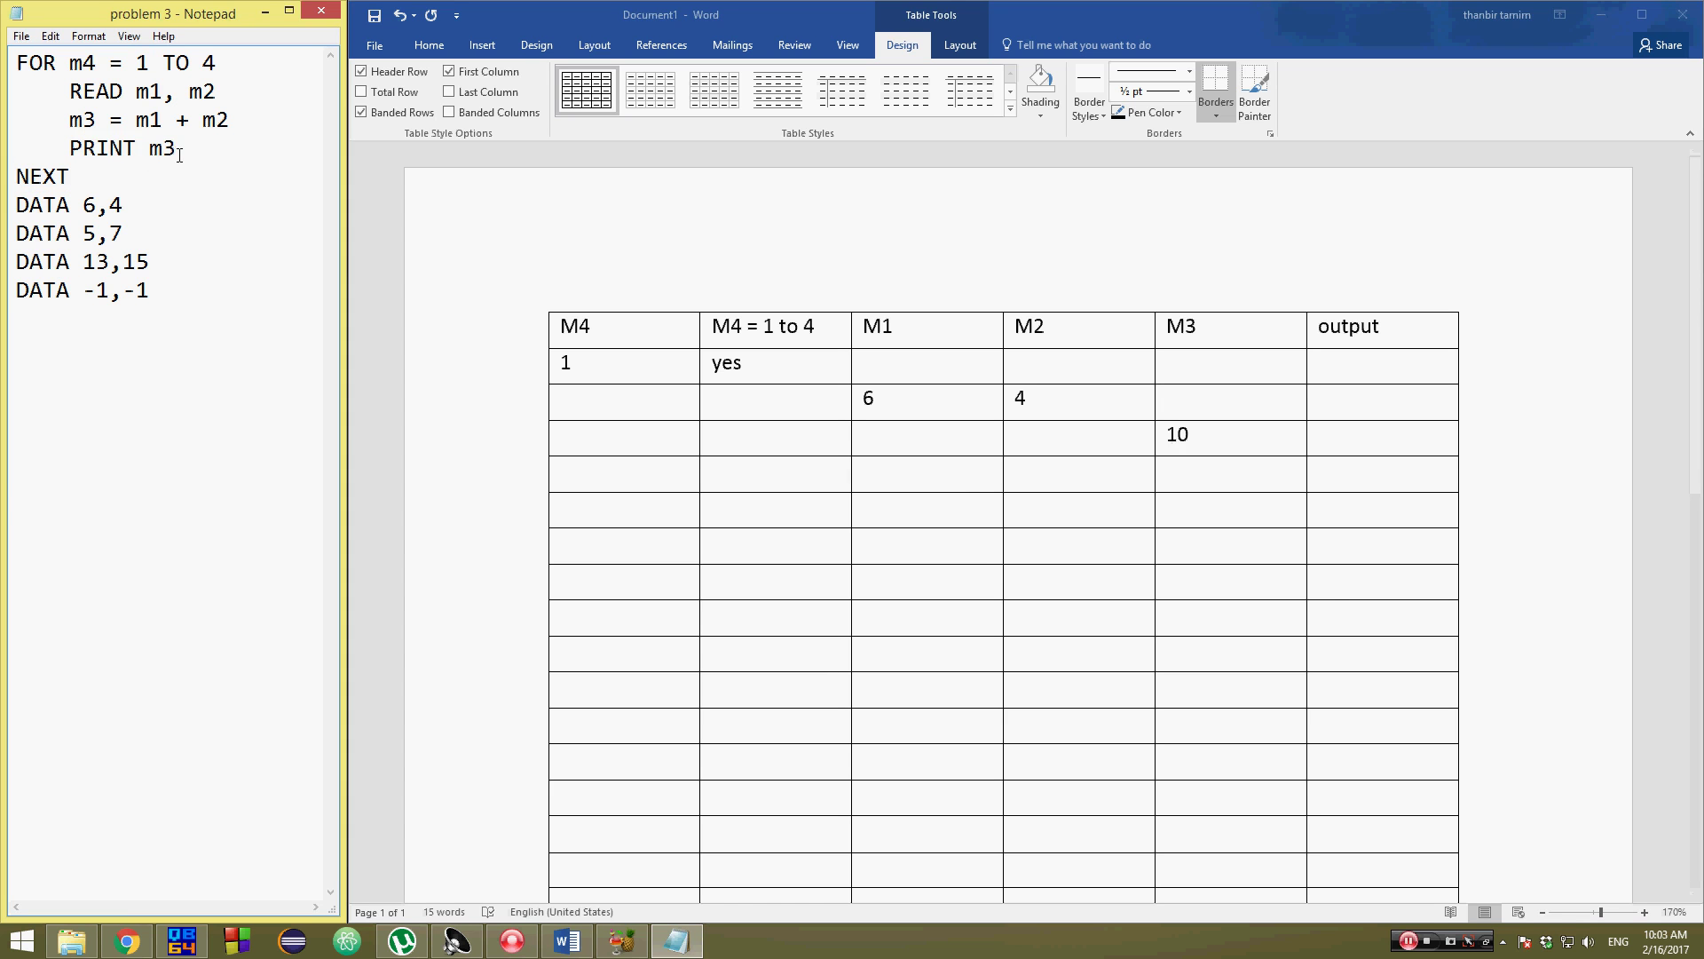
left_click(1337, 487)
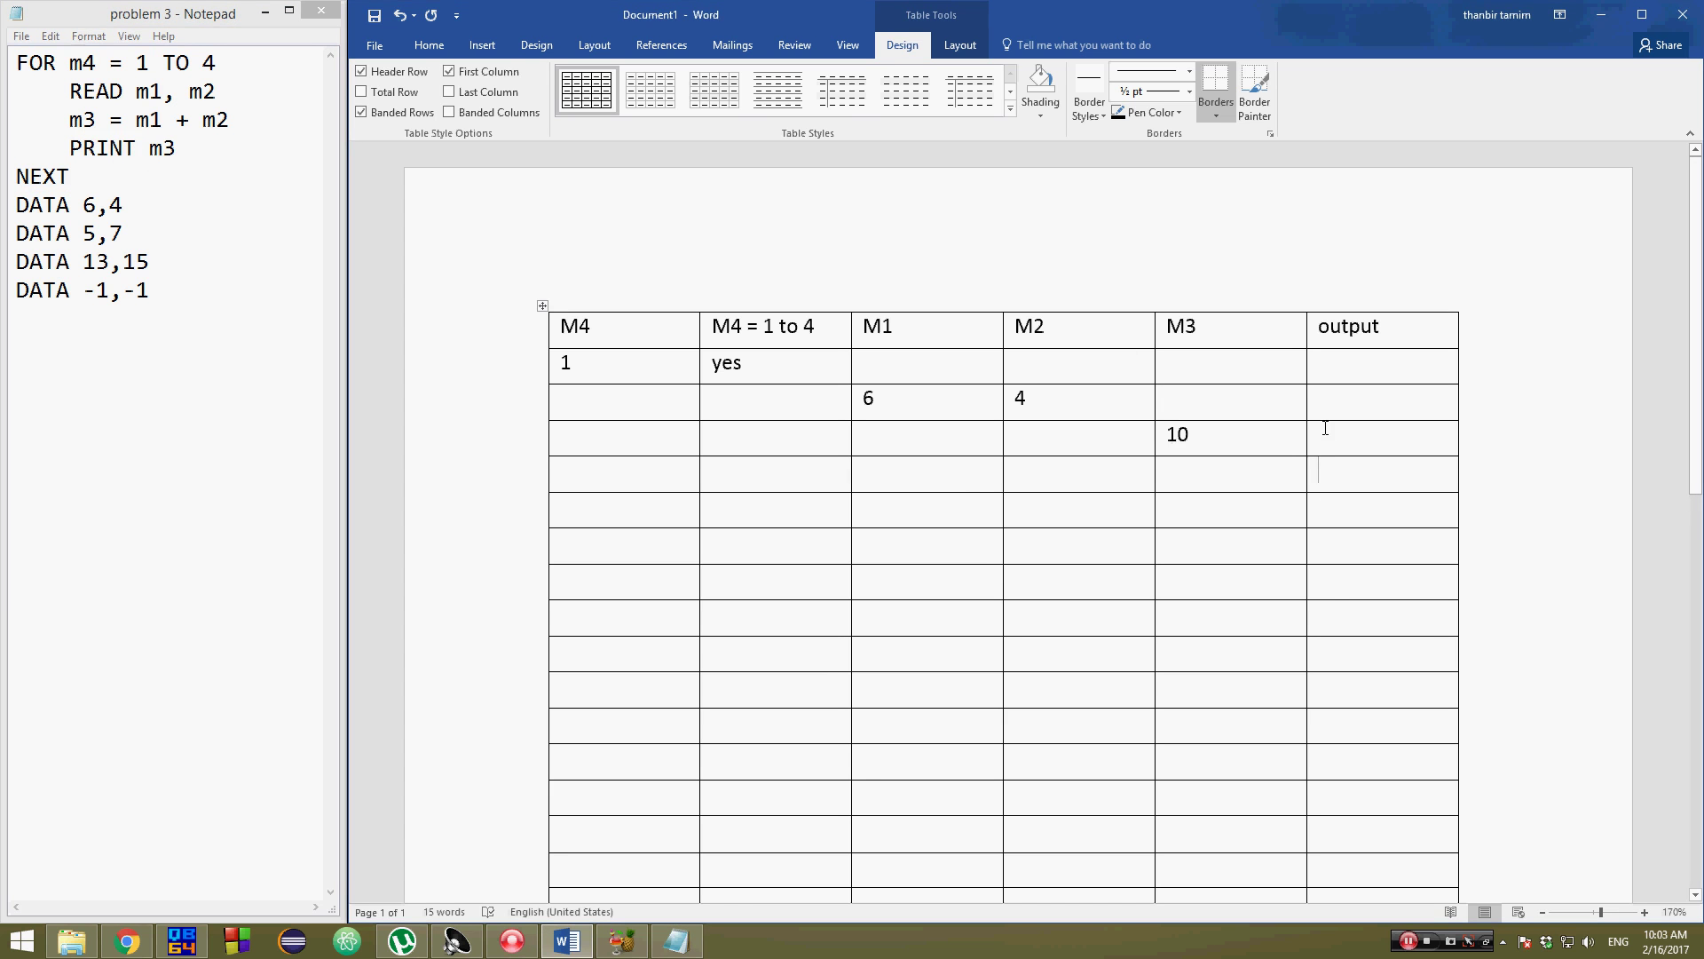
left_click_drag(1208, 435, 1167, 435)
left_click(1320, 466)
type("10")
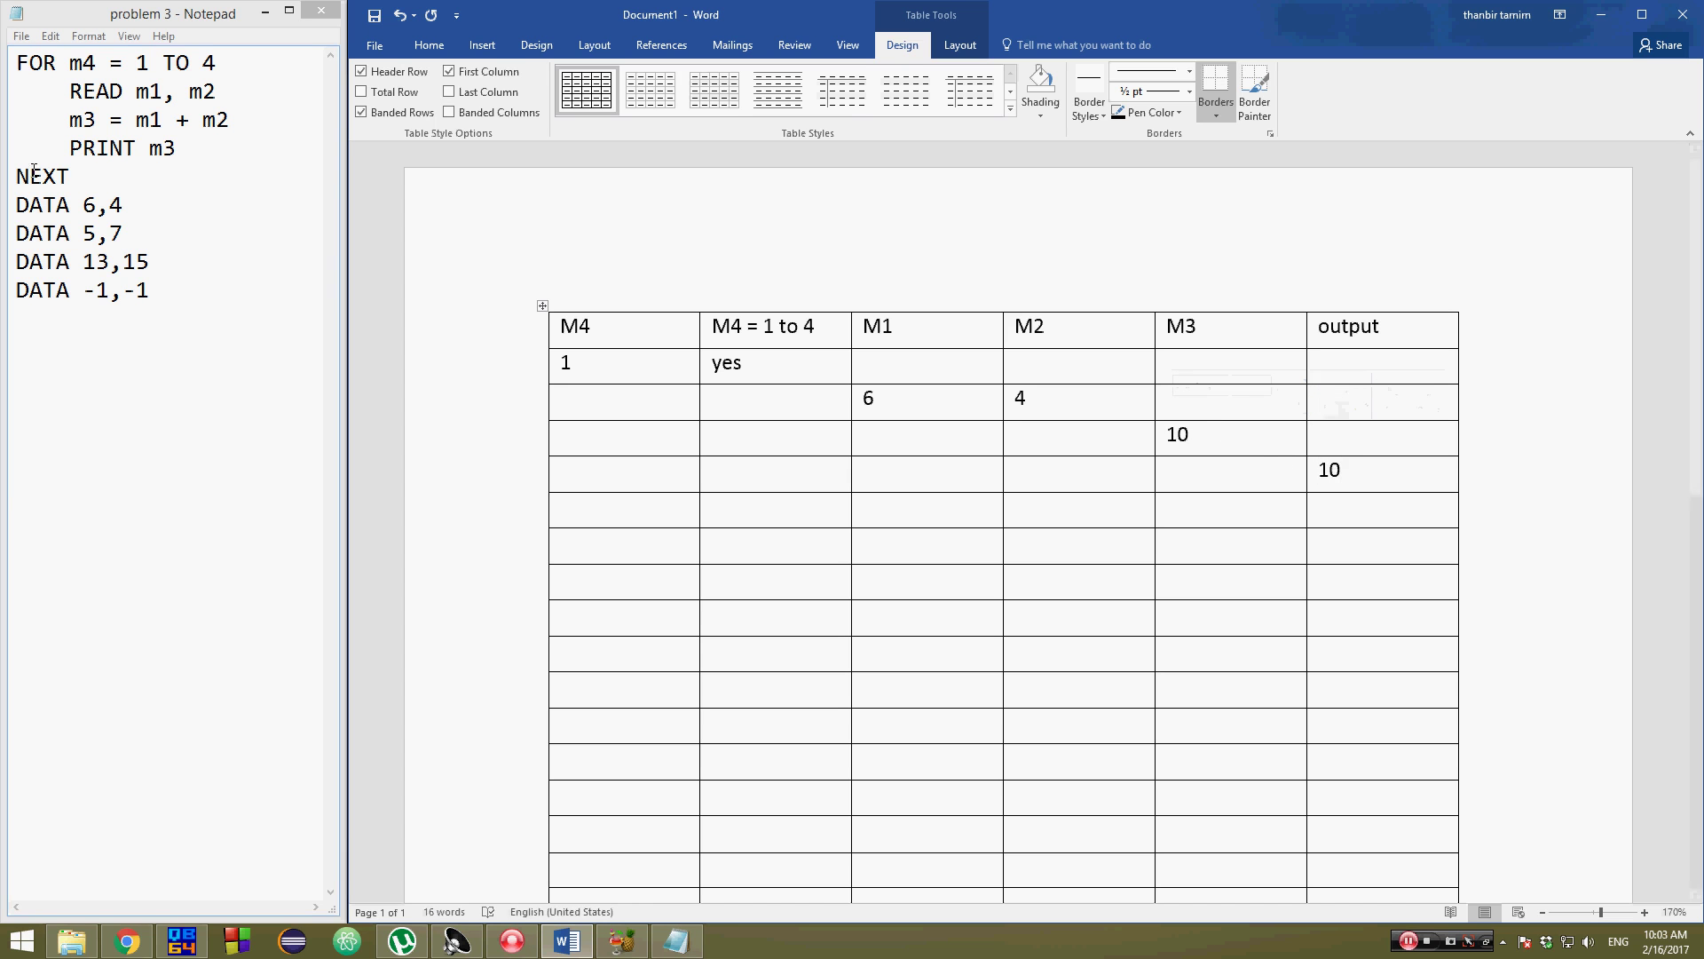
Record the second loop pass in the fifth row below the headings: 2 under M4 and yes under M4 = 1 to 4.
left_click(71, 176)
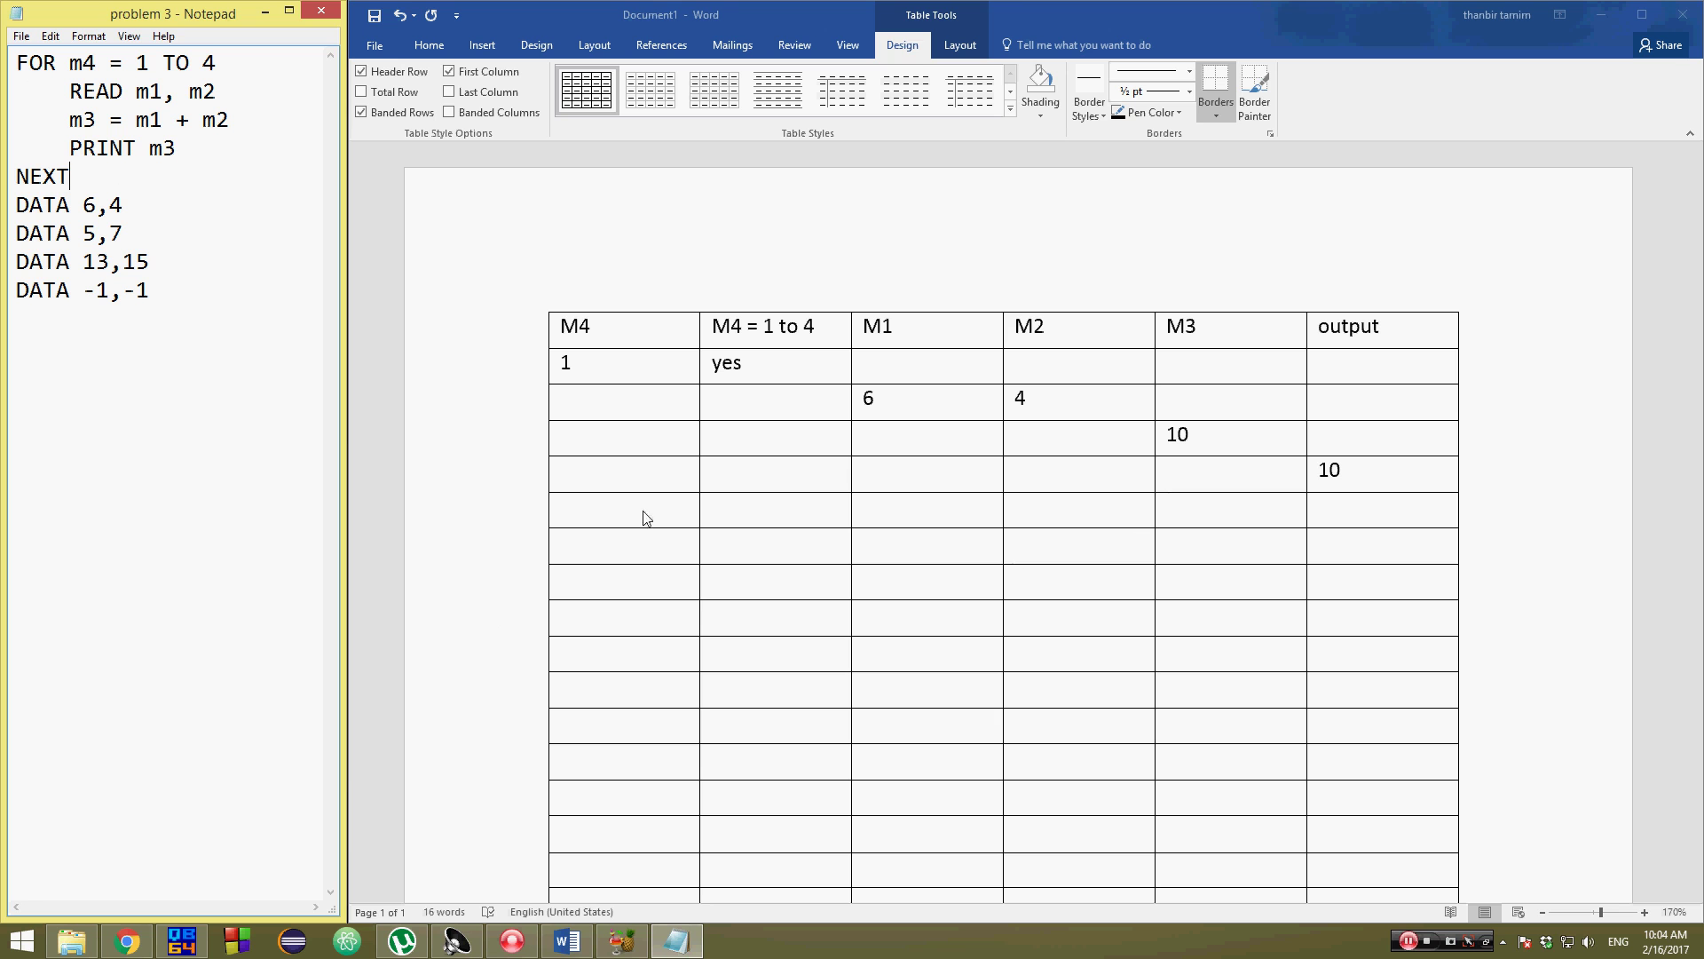
left_click(610, 512)
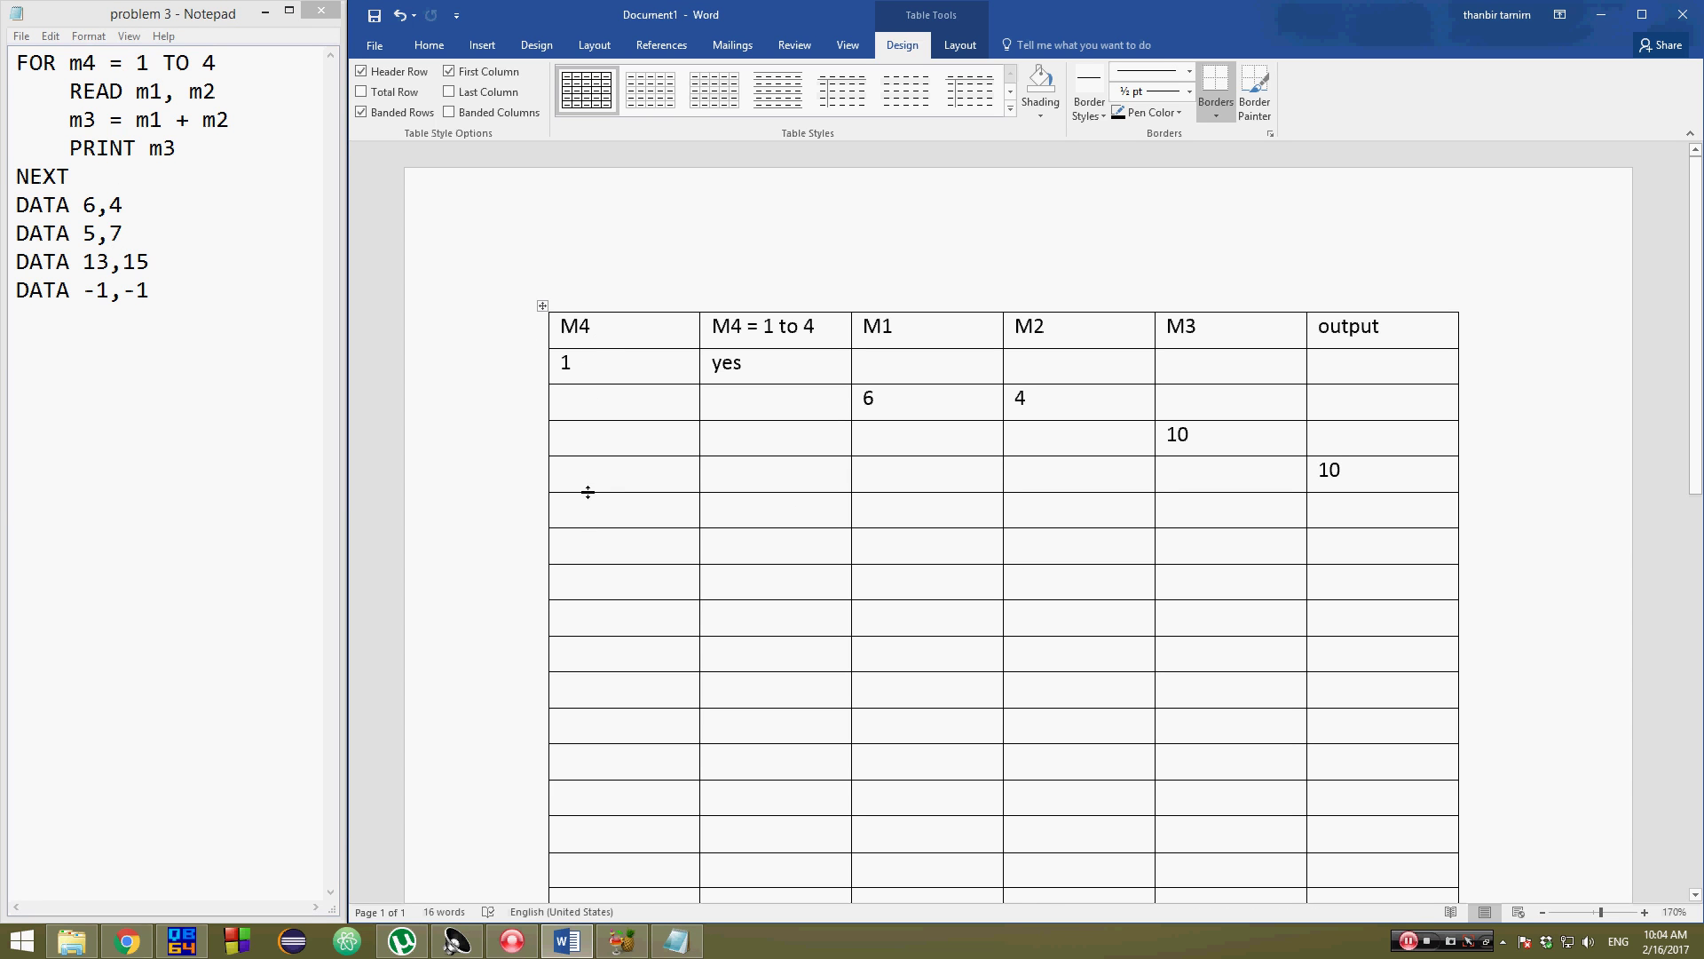
type("2")
type("yes")
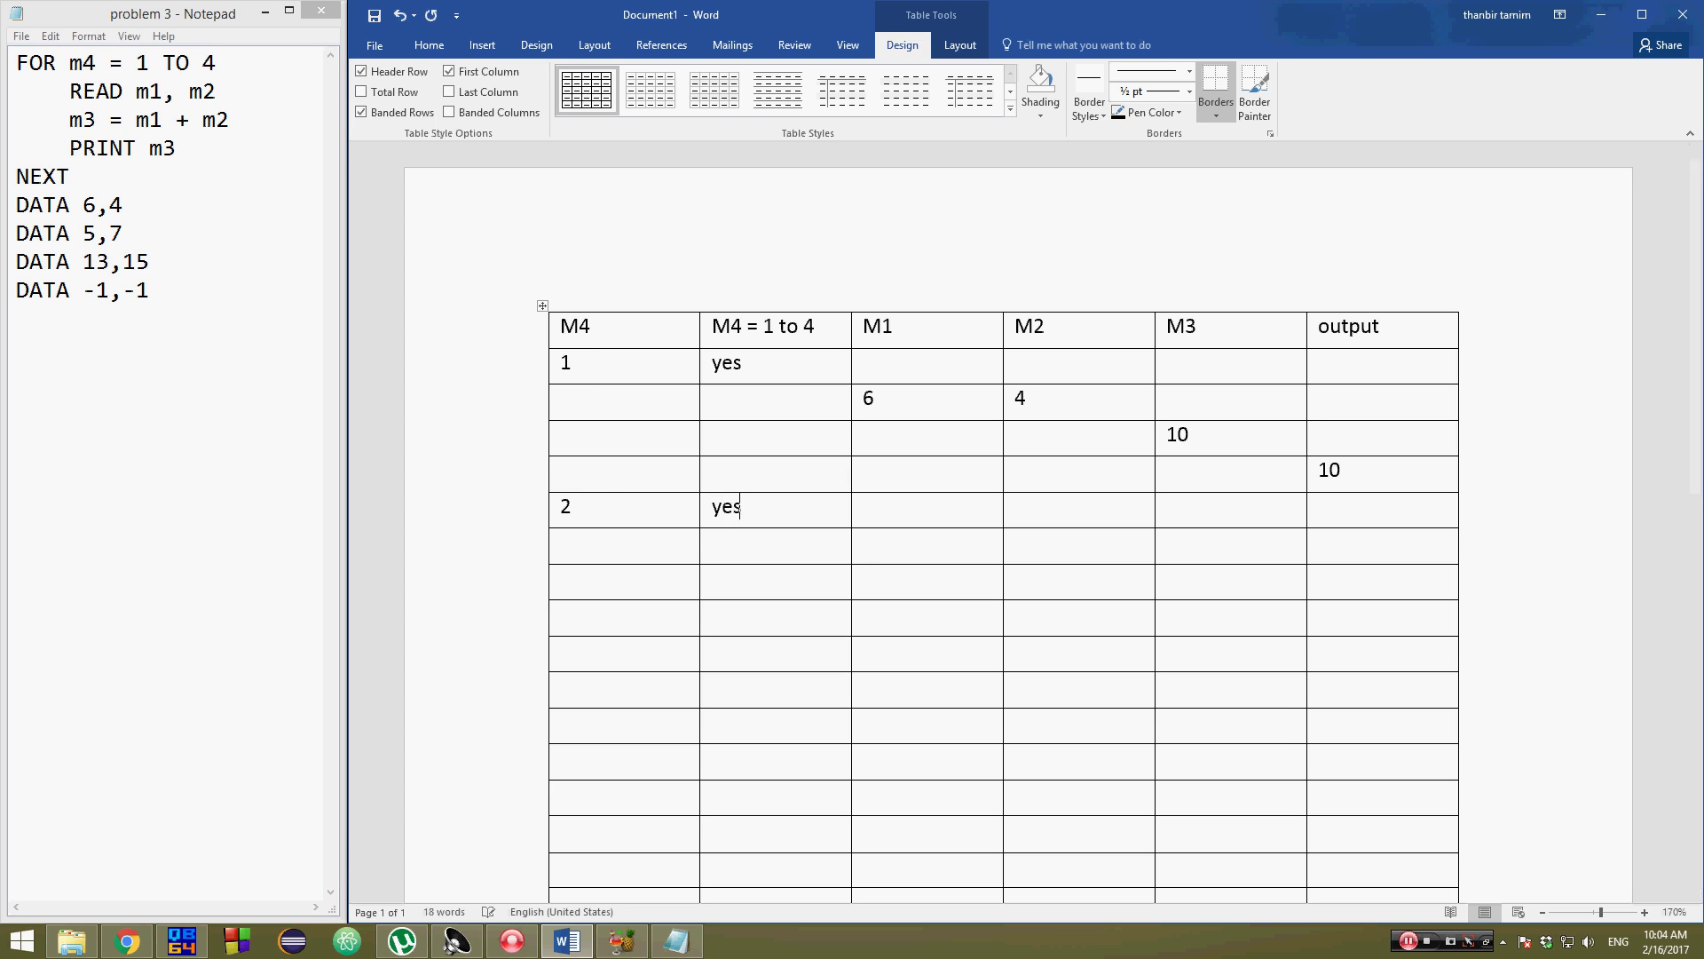
Enter the second DATA line's values in the row below the second pass: 5 under M1 and 7 under M2.
left_click(882, 546)
left_click_drag(87, 234, 125, 231)
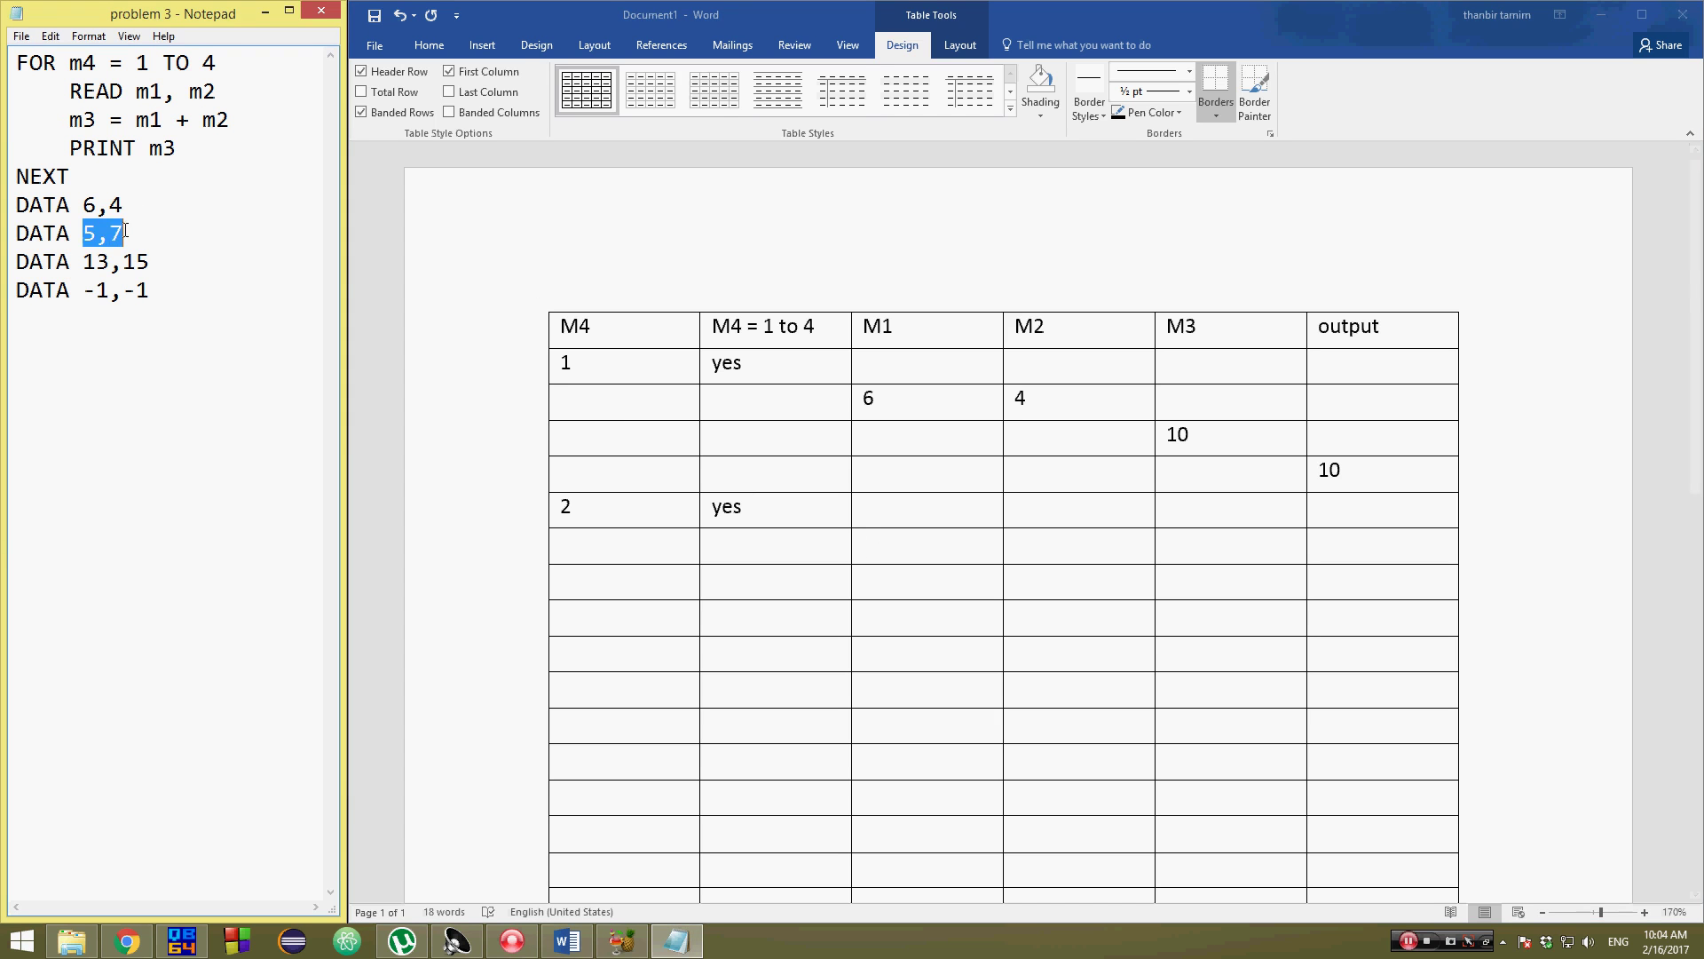
left_click(135, 232)
left_click(883, 555)
type("5")
key("Tab")
type("7")
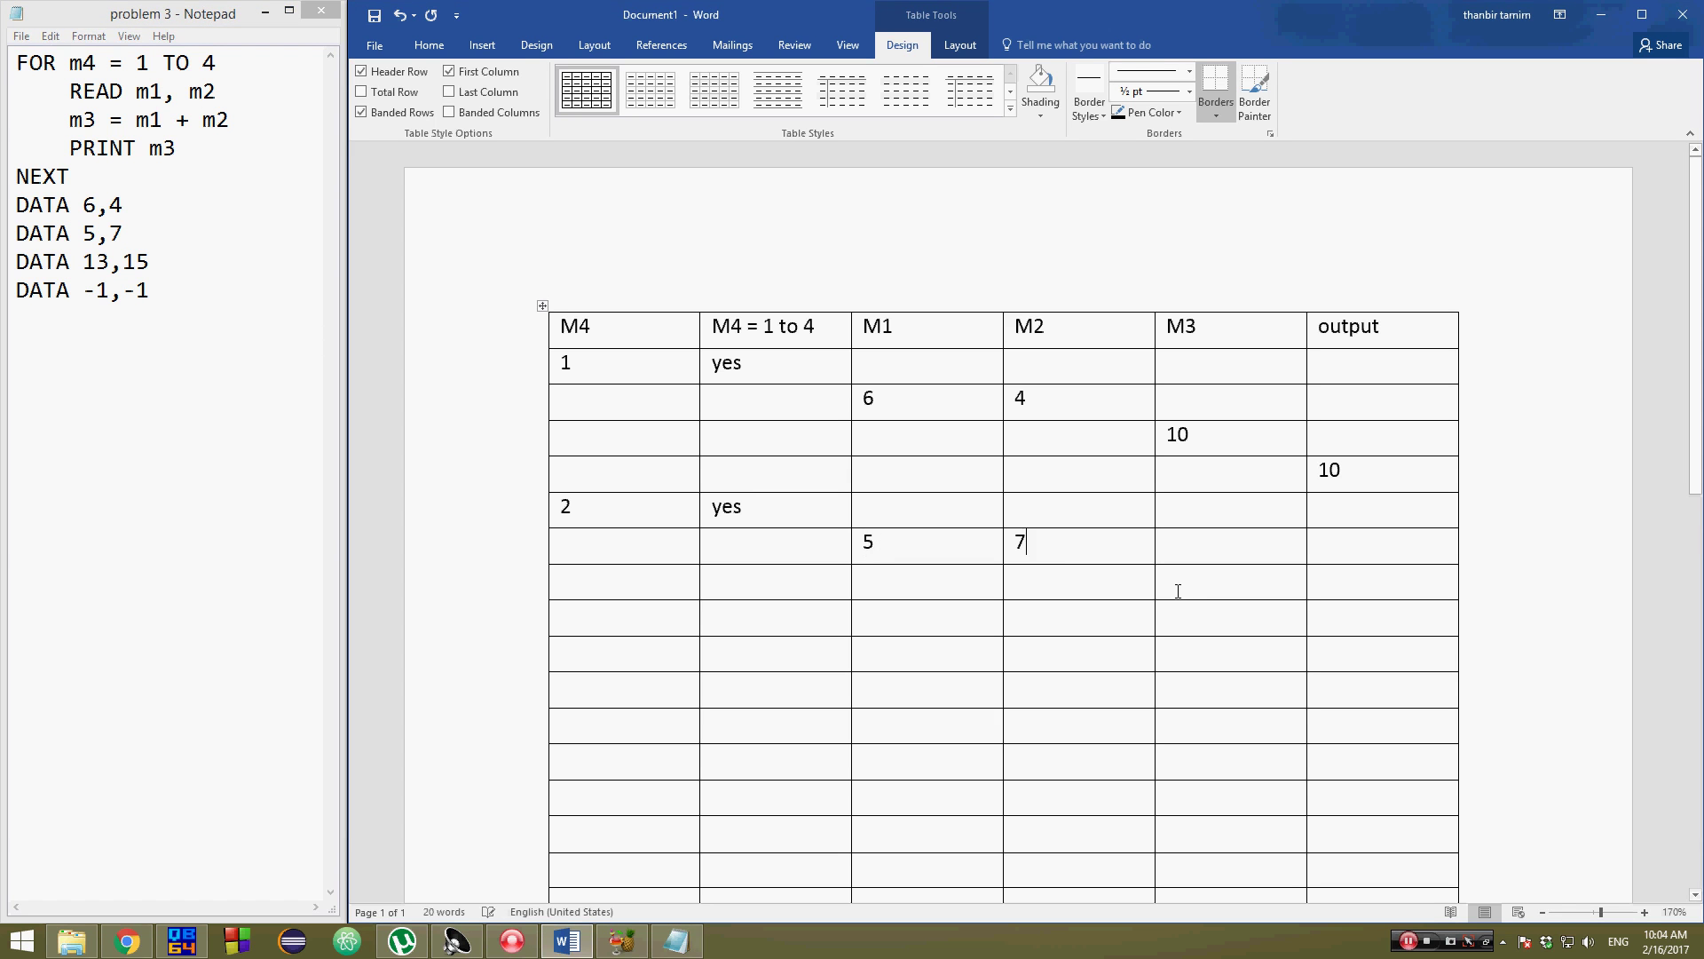
Enter the second pass's sum, 12, under M3 in the next row and 12 under output one row lower.
left_click_drag(71, 114, 240, 123)
left_click(240, 122)
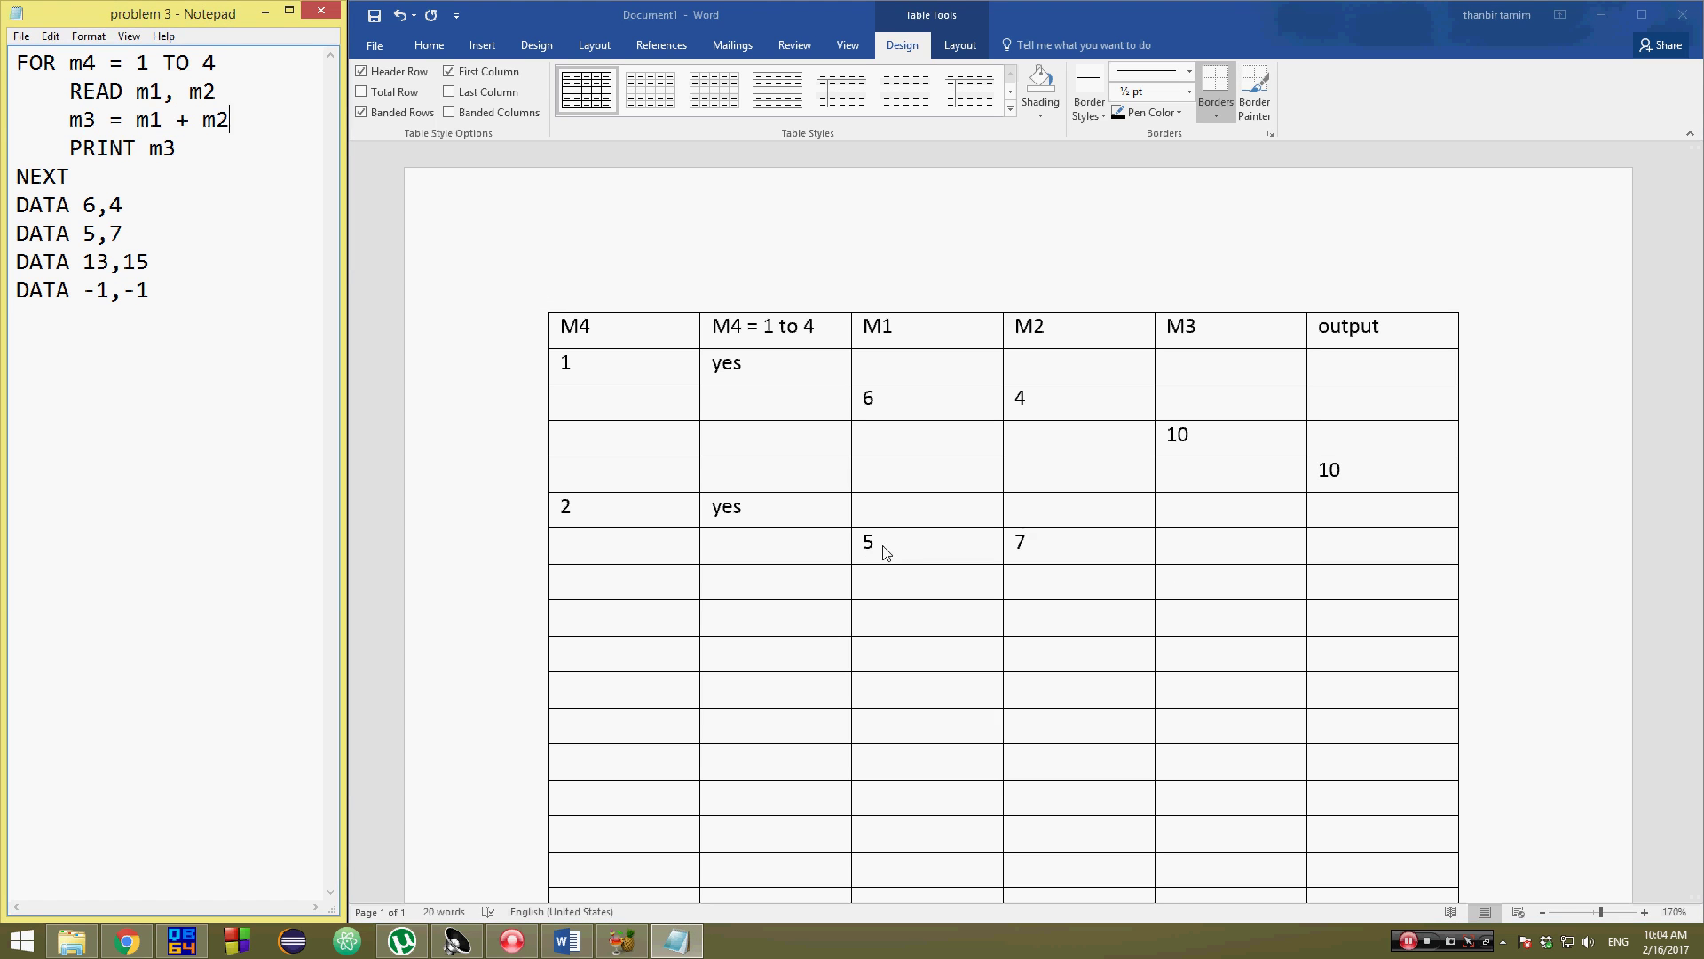
key("alt+Tab")
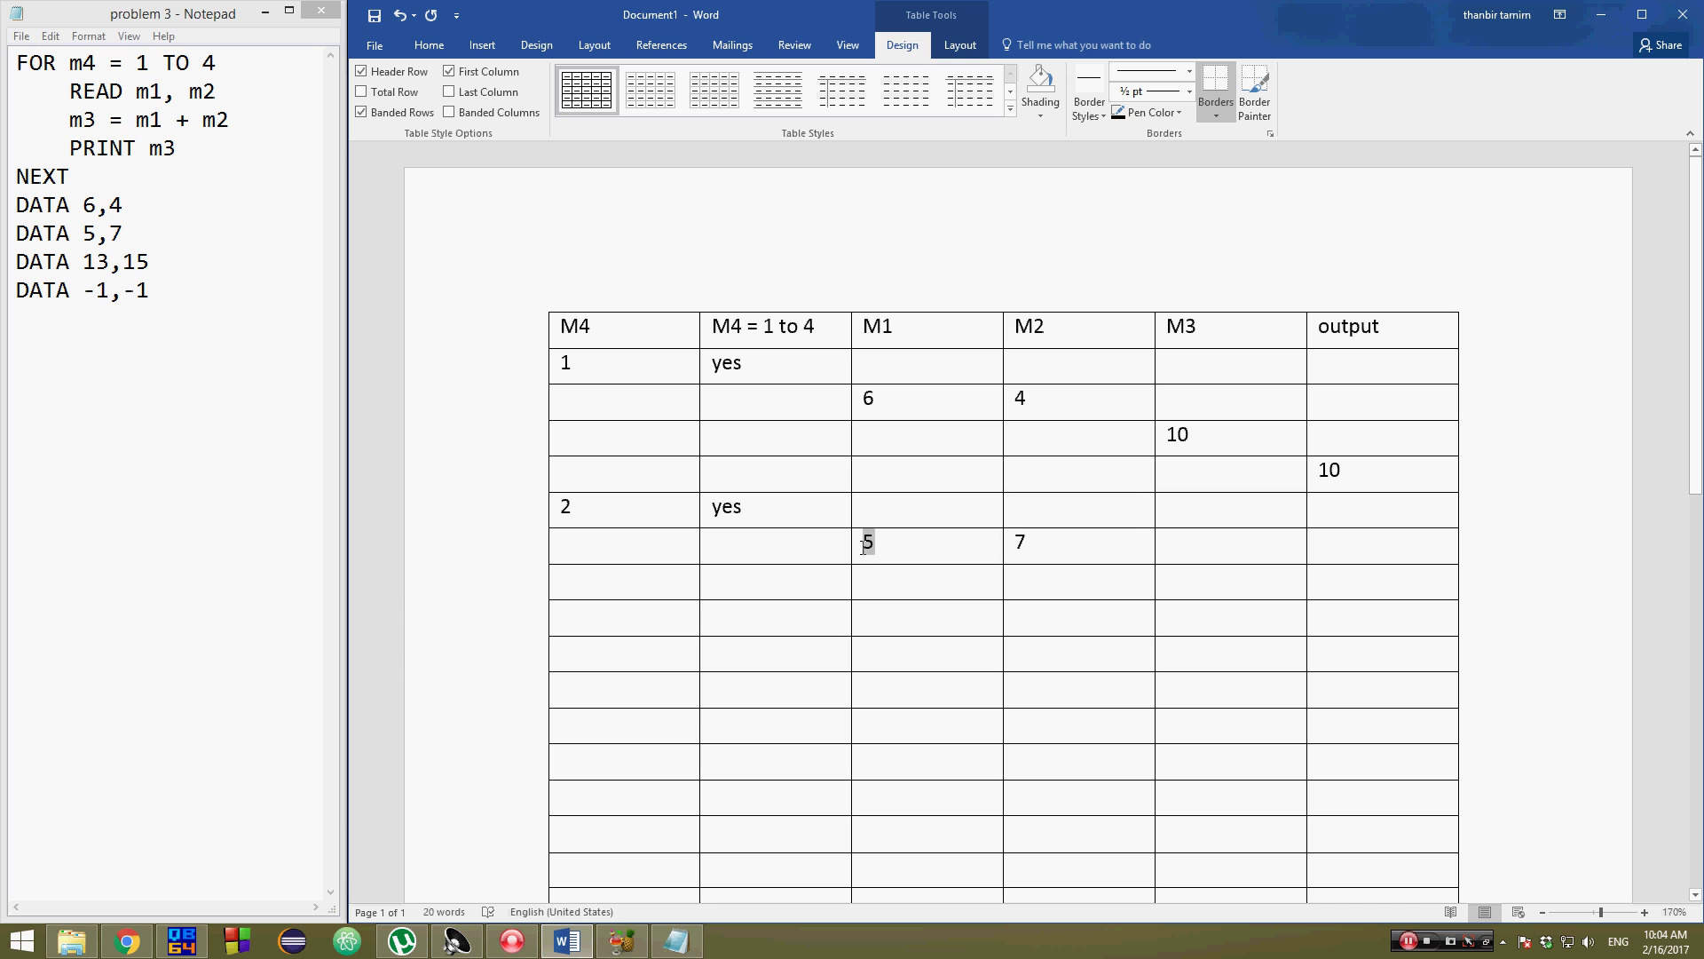
double_click(868, 541)
double_click(1020, 542)
key("Right")
left_click(1163, 586)
type("12")
left_click(1320, 617)
type("12")
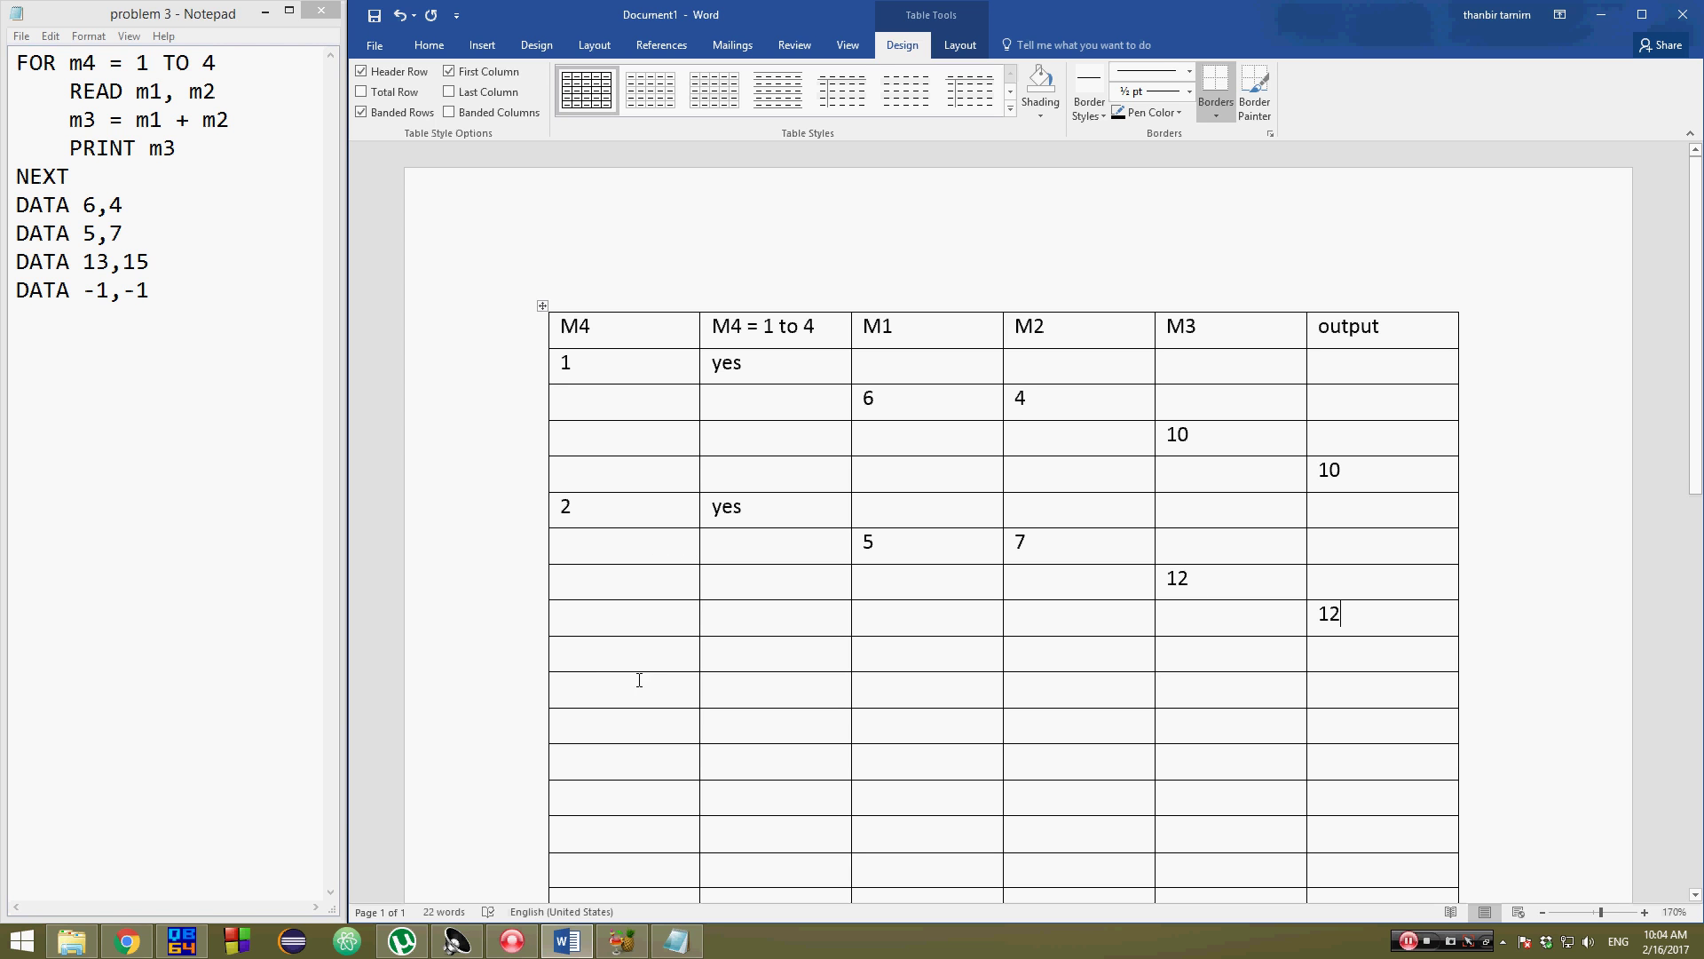
Record the third loop pass in the row below the second pass's output: 3 under M4 and yes under M4 = 1 to 4.
left_click(592, 666)
type("3")
left_click(744, 654)
type("yes")
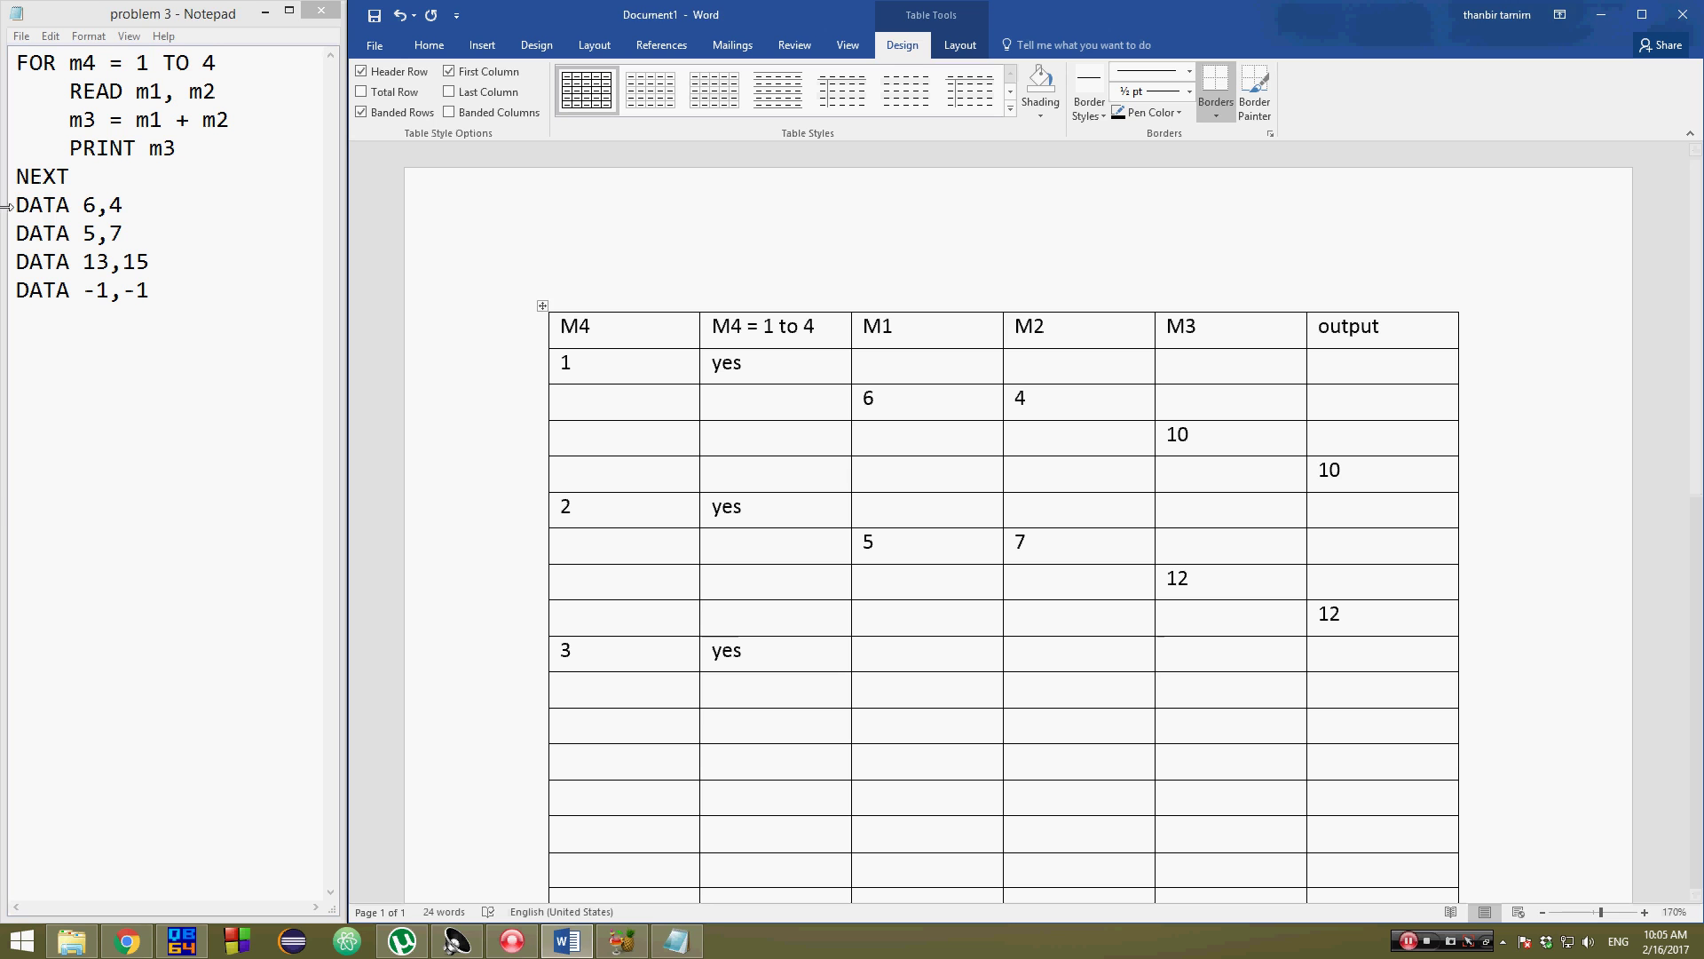
Go through the first three DATA lines and enter the third one's values in the next row: 13 under M1 and 15 under M2.
left_click_drag(13, 209, 143, 206)
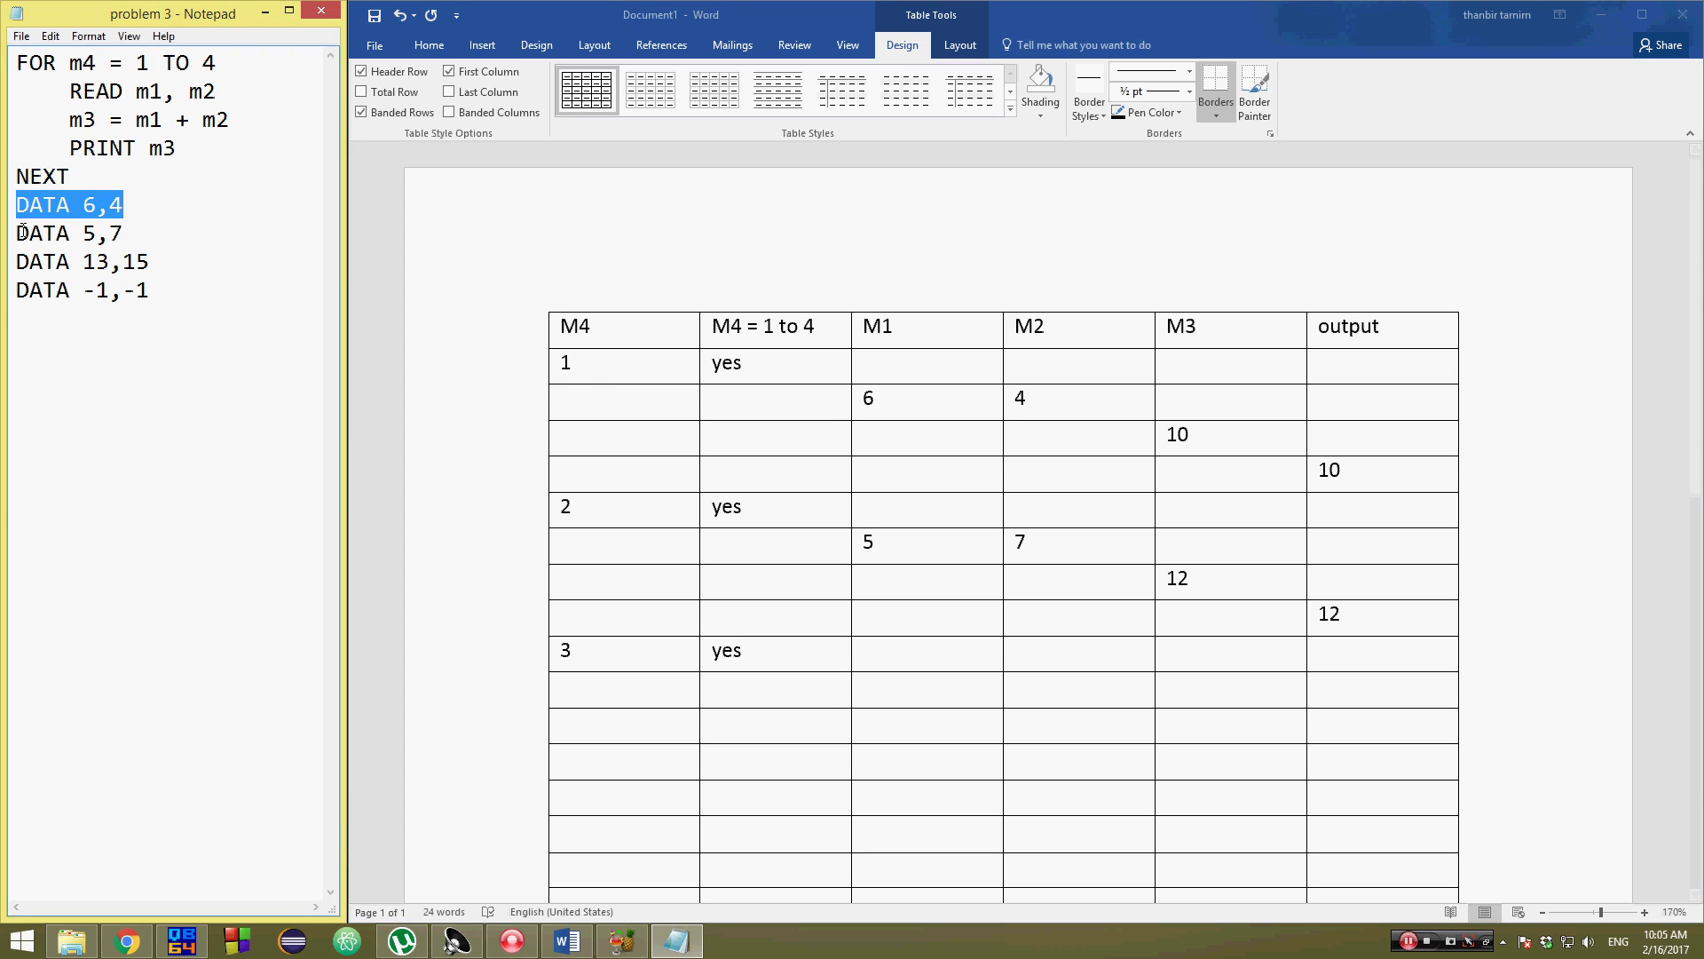
left_click_drag(21, 233, 157, 229)
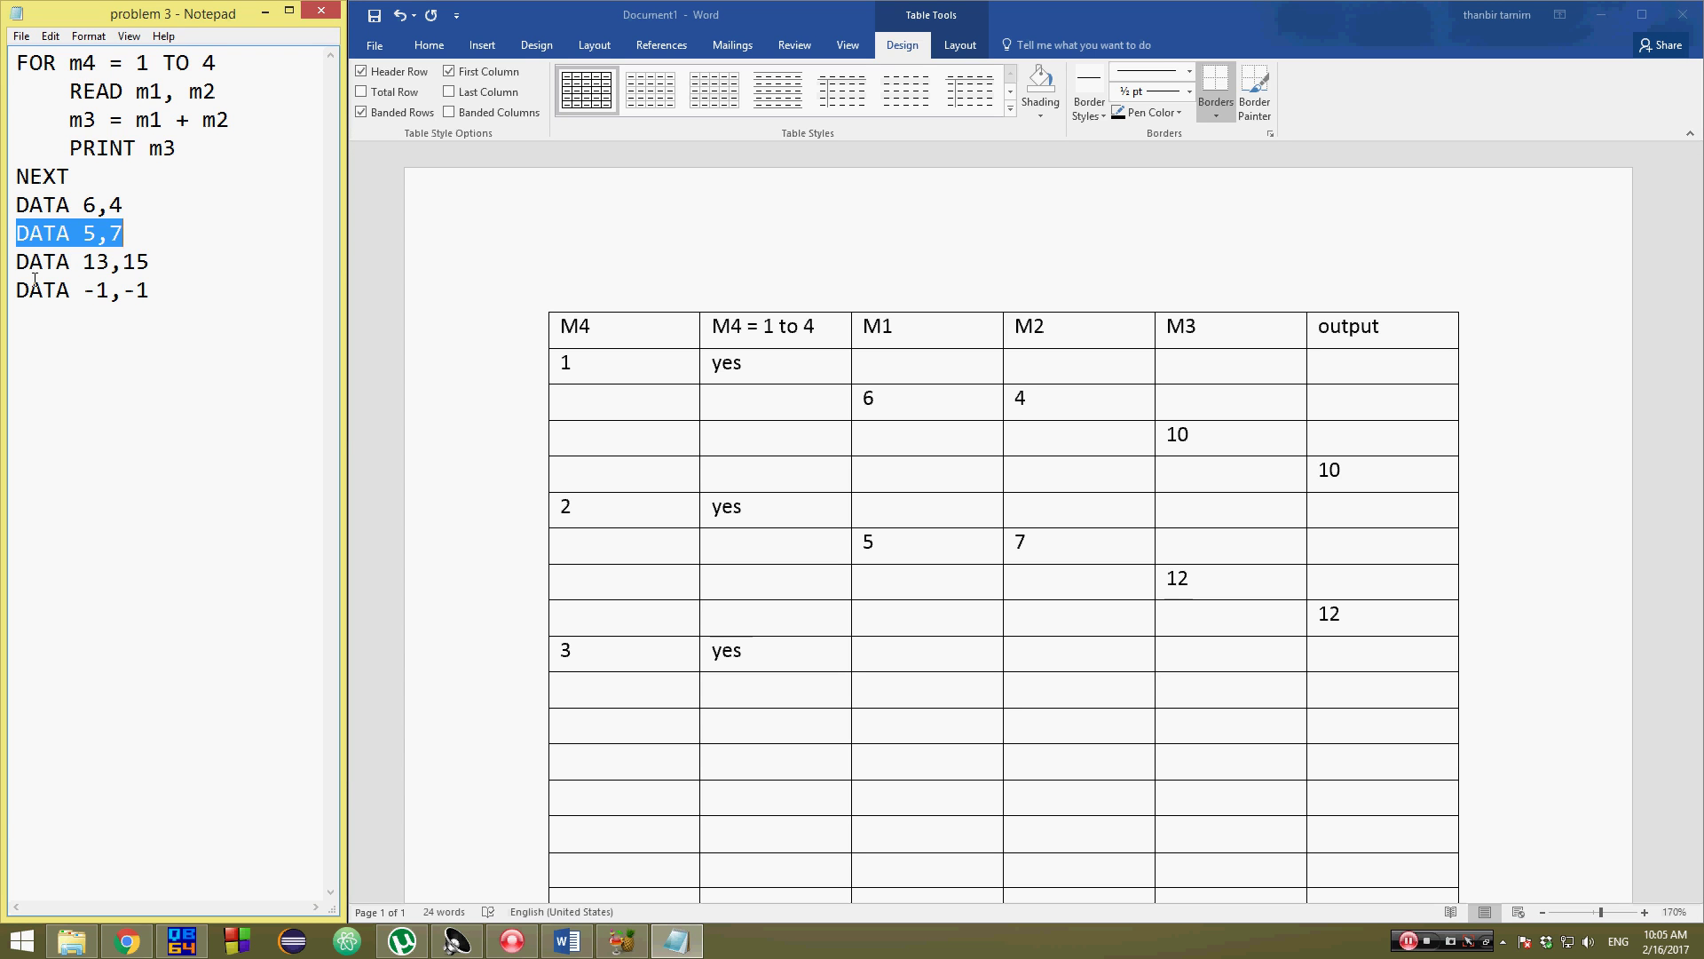
left_click_drag(20, 270, 194, 261)
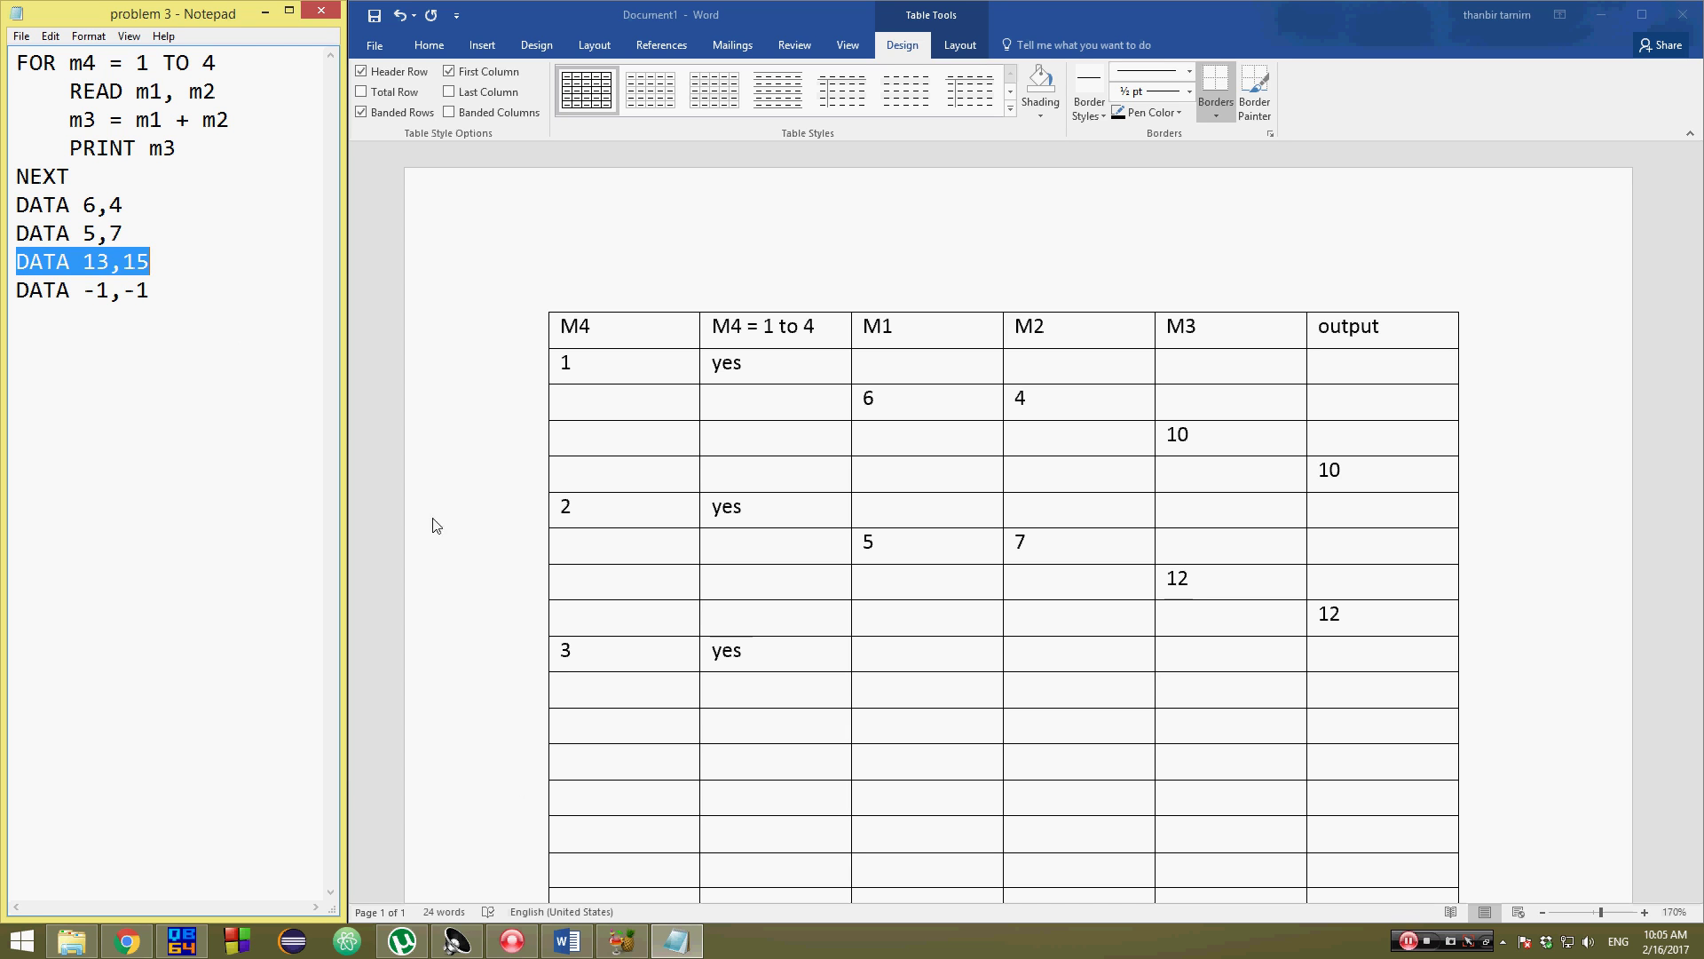
left_click(568, 662)
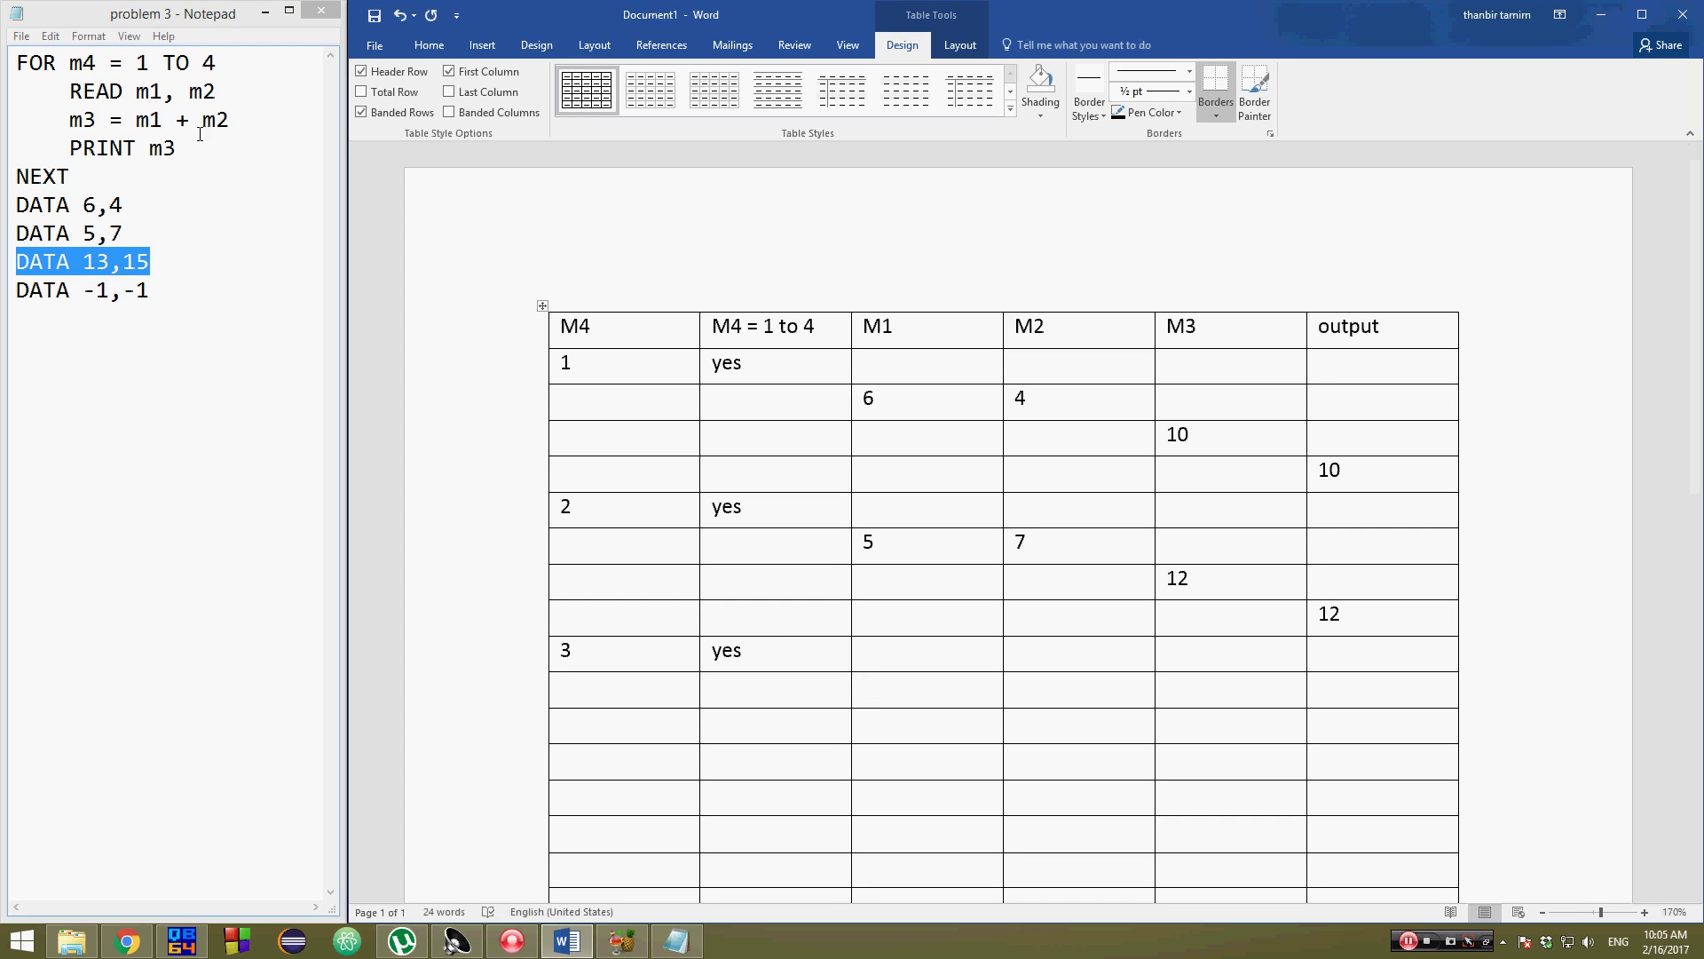
type("13")
left_click(1062, 697)
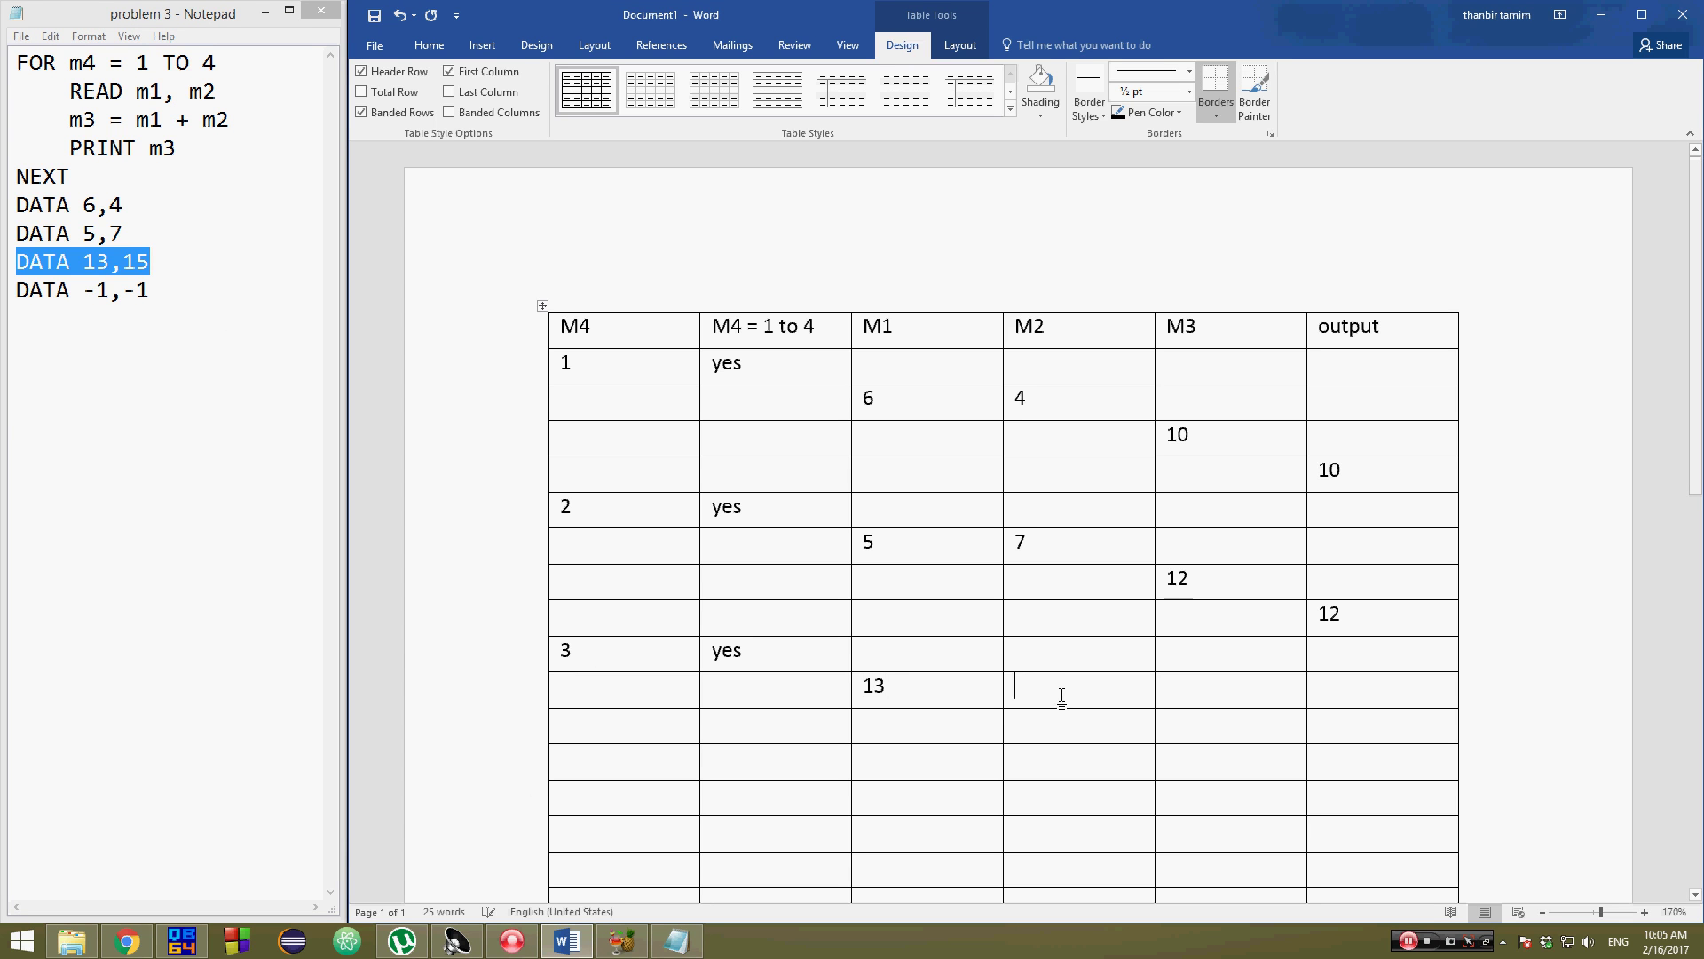
type("15")
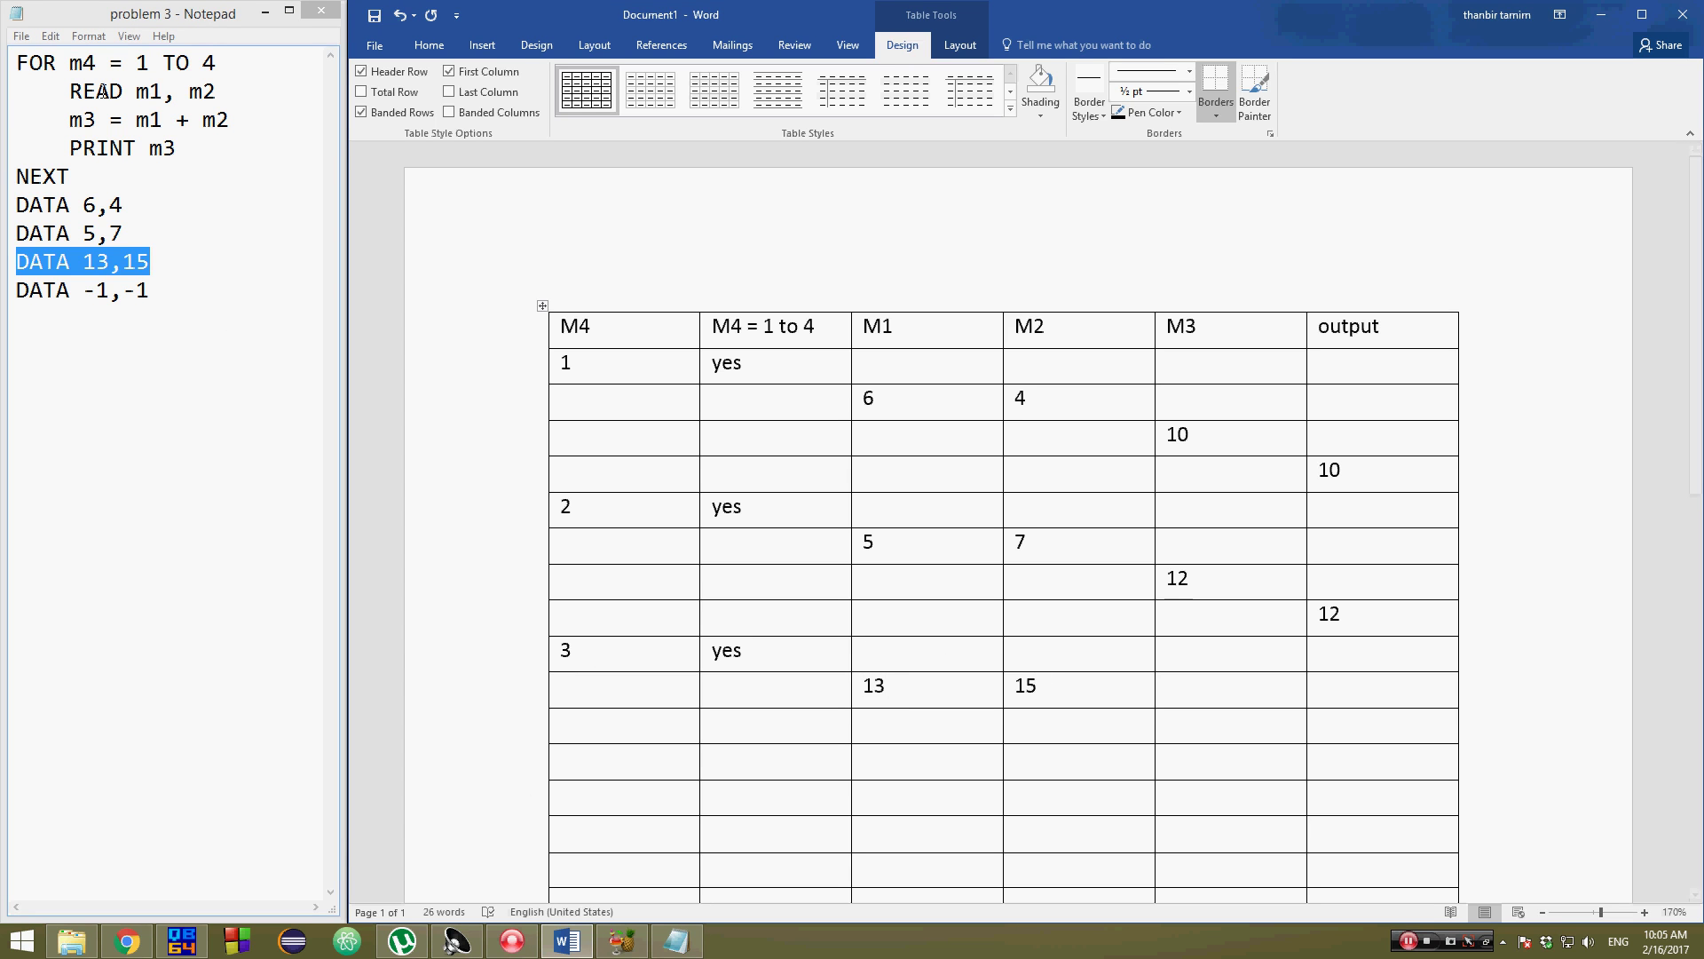
Enter the third pass's sum, 28, under M3 in the next row and 28 under output one row lower.
left_click_drag(68, 122, 241, 124)
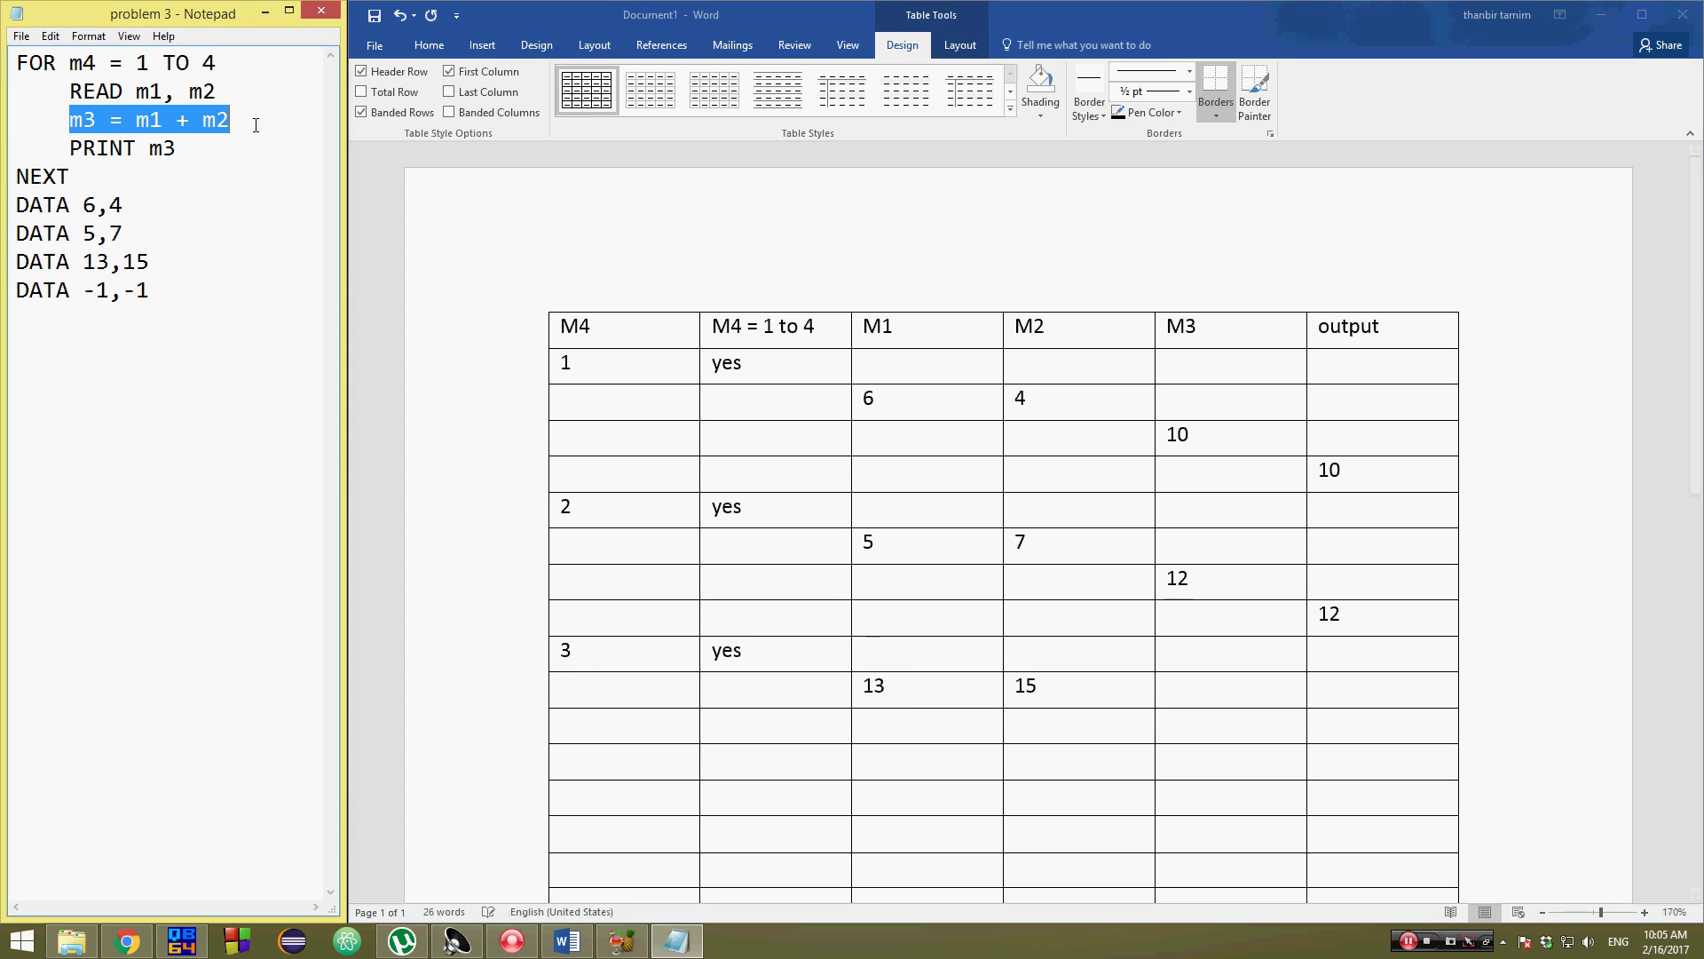
left_click(256, 125)
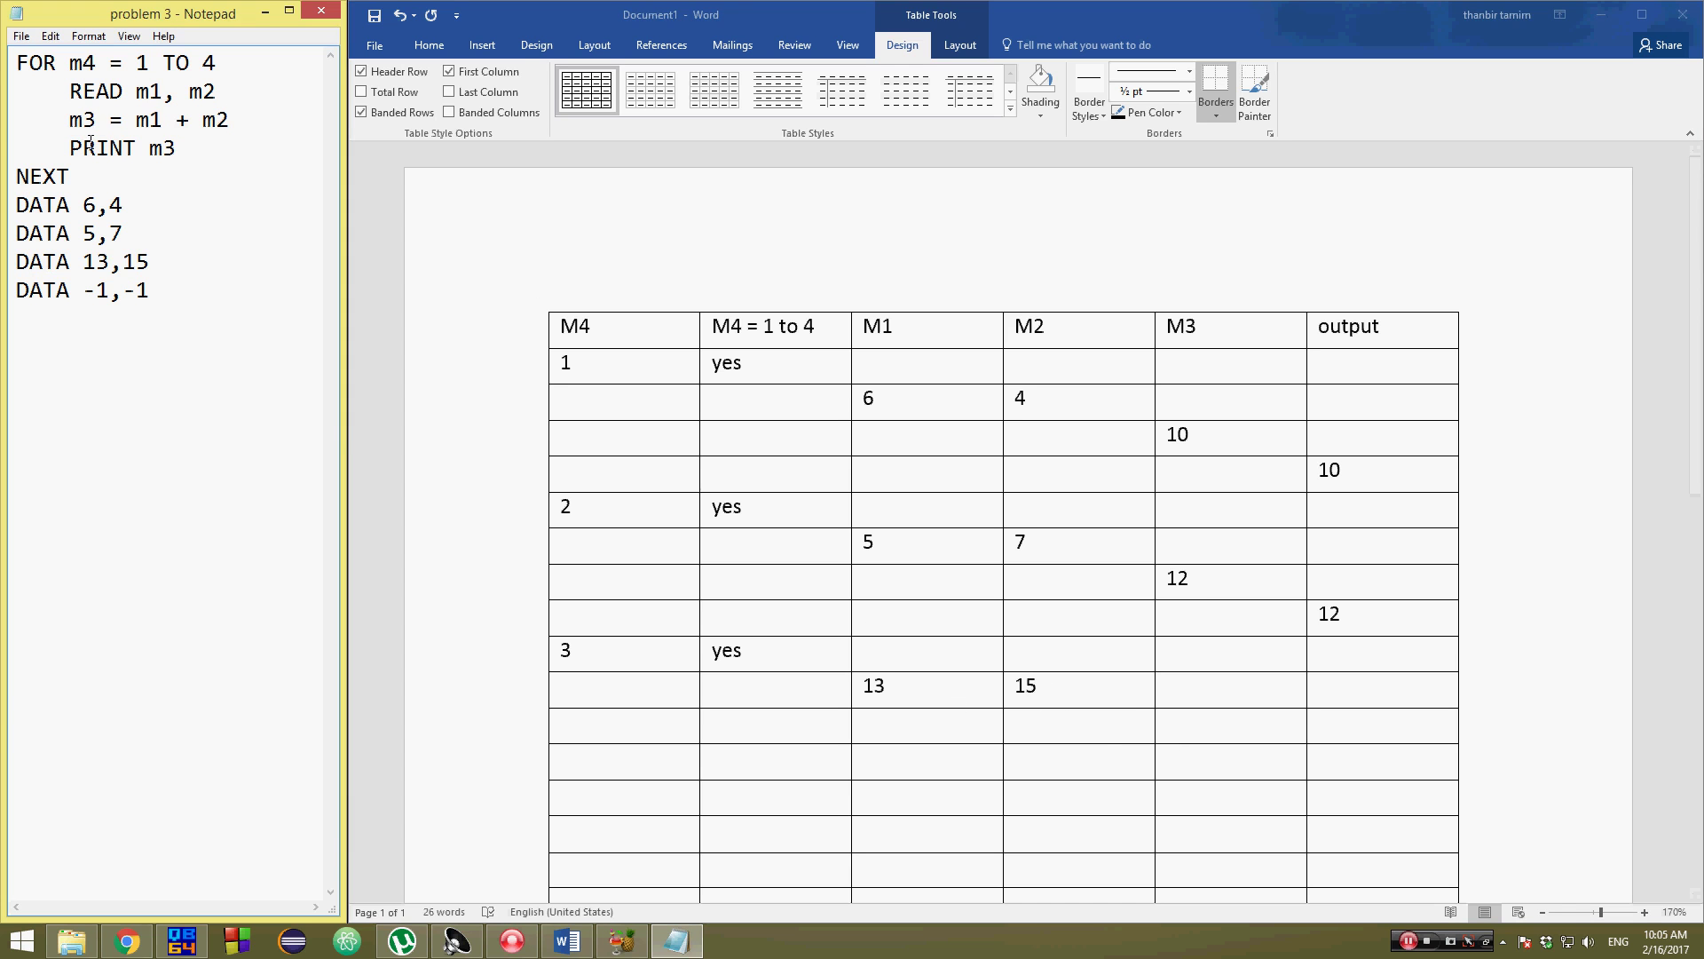
left_click(1193, 719)
left_click(1189, 725)
type("28")
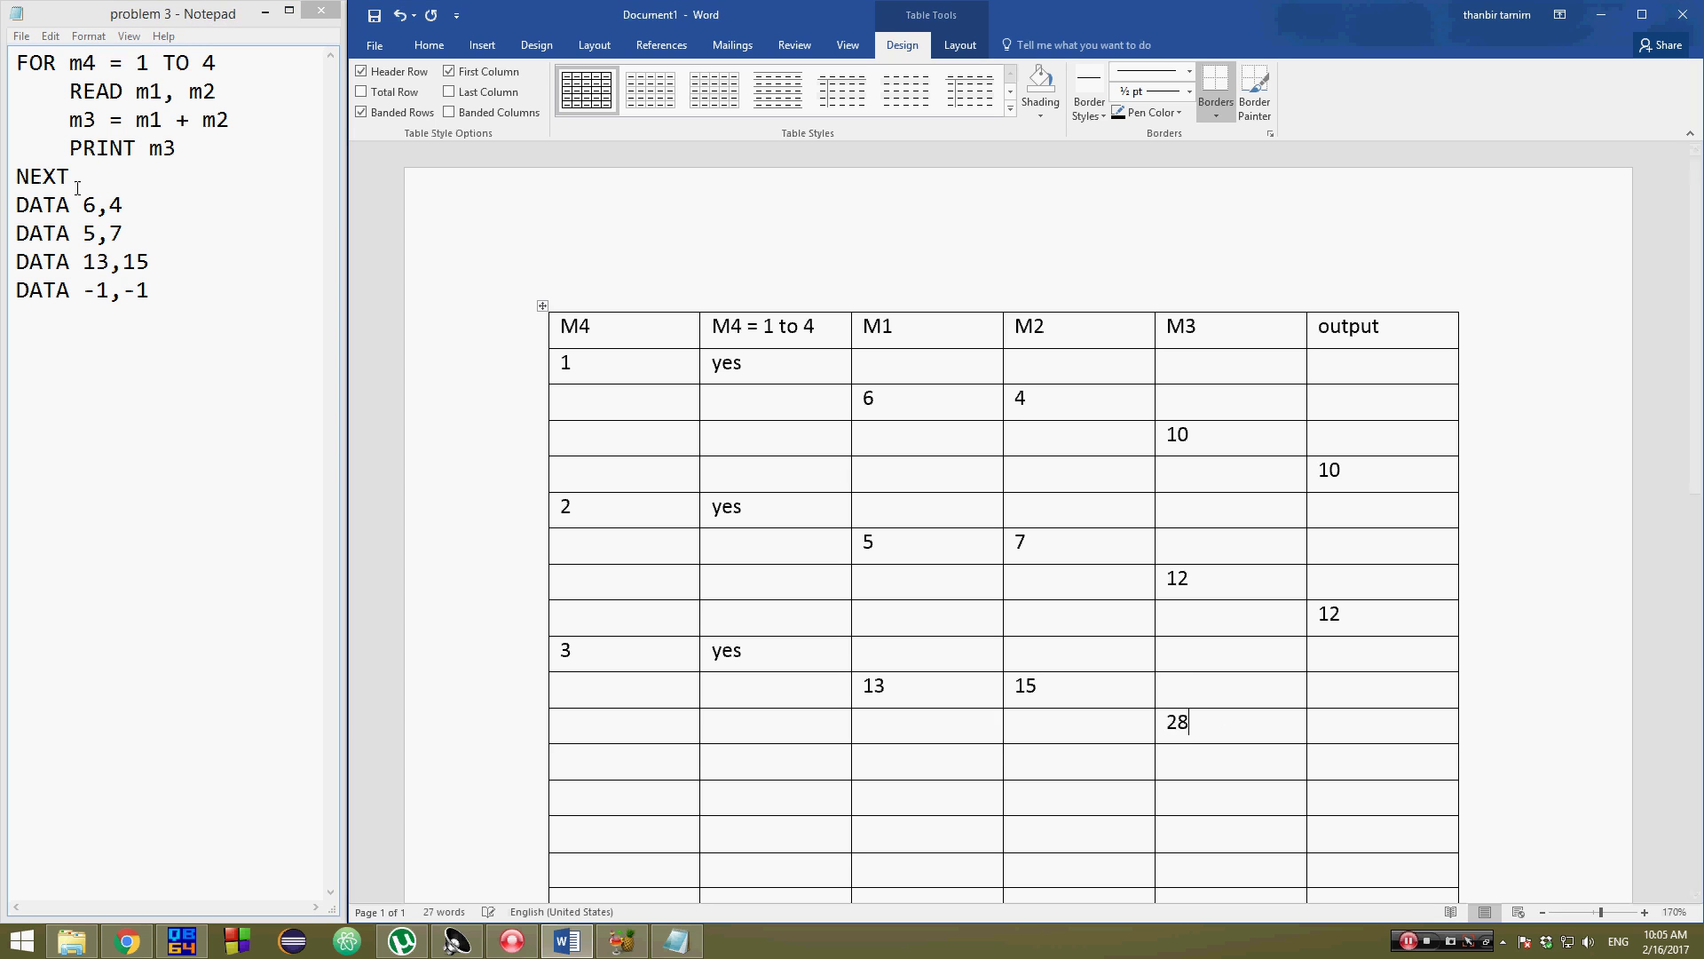
left_click_drag(71, 149, 182, 148)
left_click(179, 148)
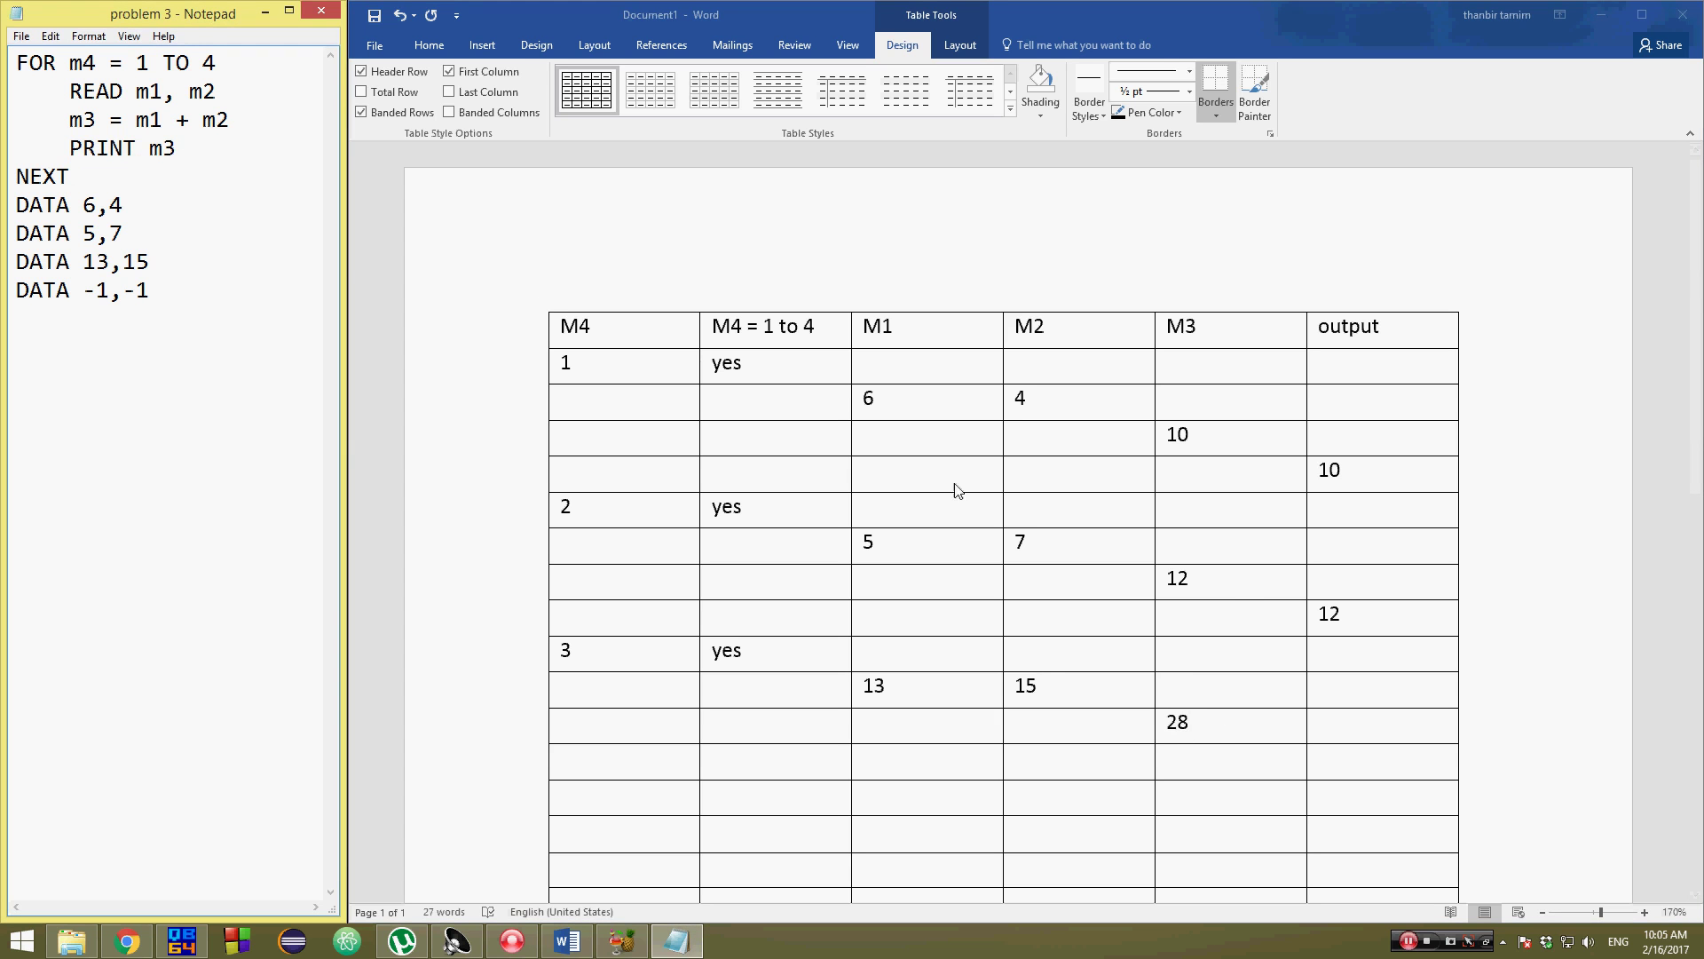
left_click(1225, 738)
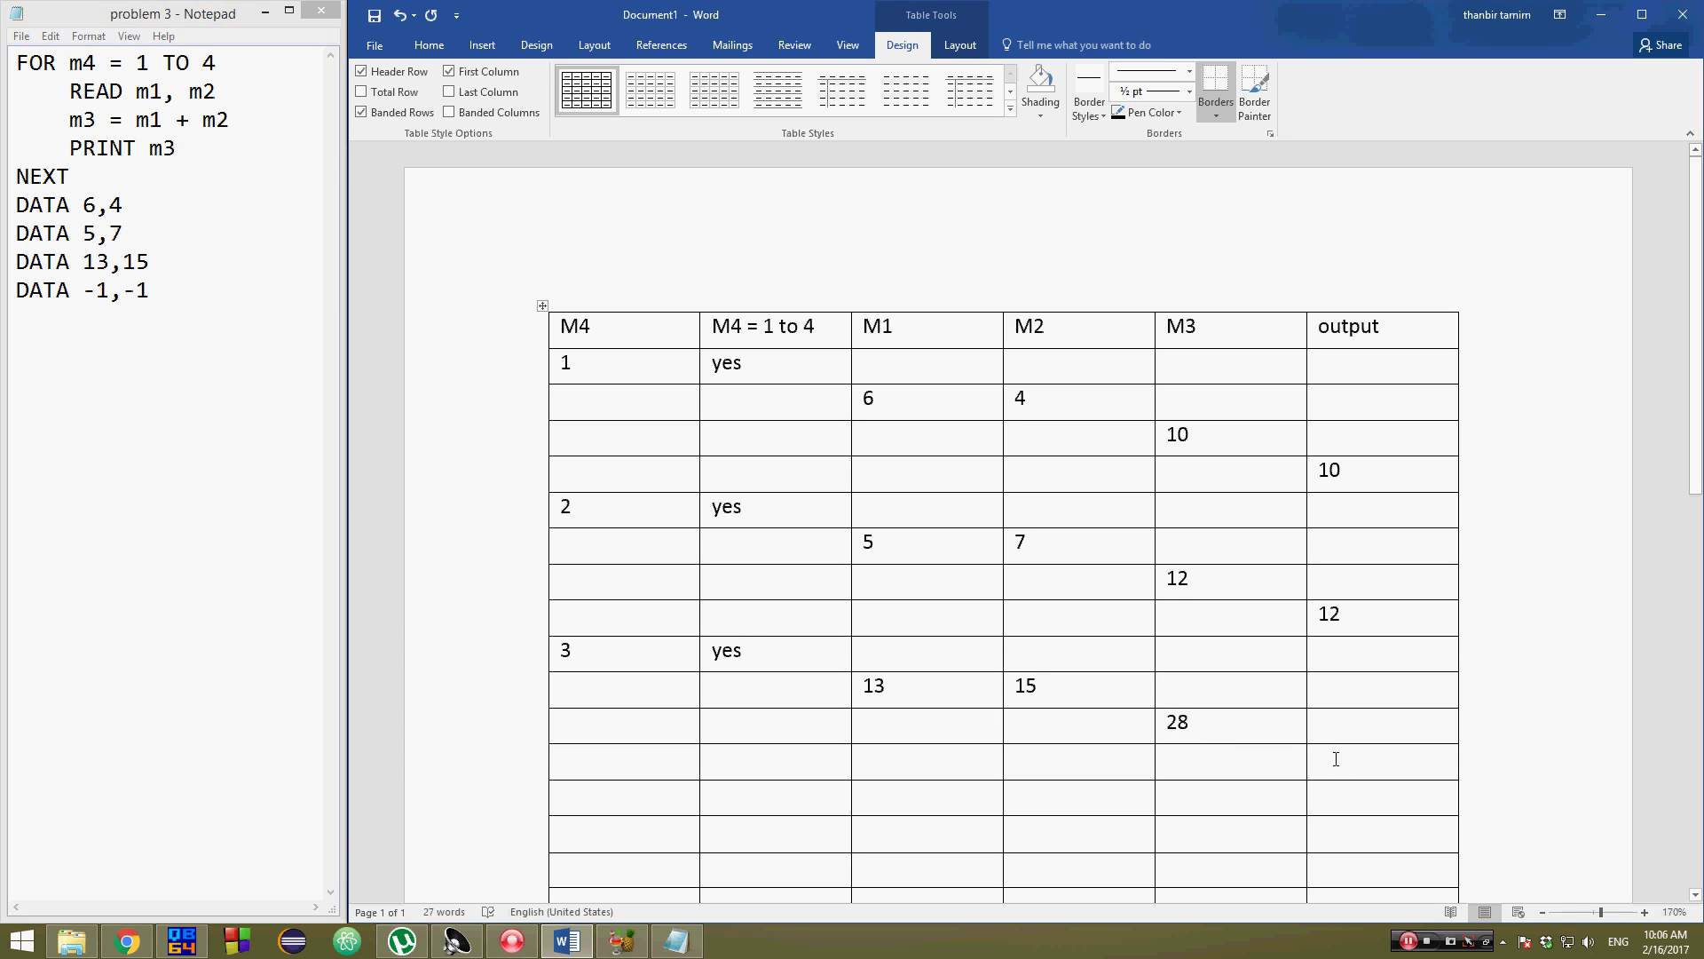
type("28")
Record the fourth loop pass in the row below the third pass's output: 4 under M4 and yes under M4 = 1 to 4.
left_click(606, 790)
mouse_move(536, 787)
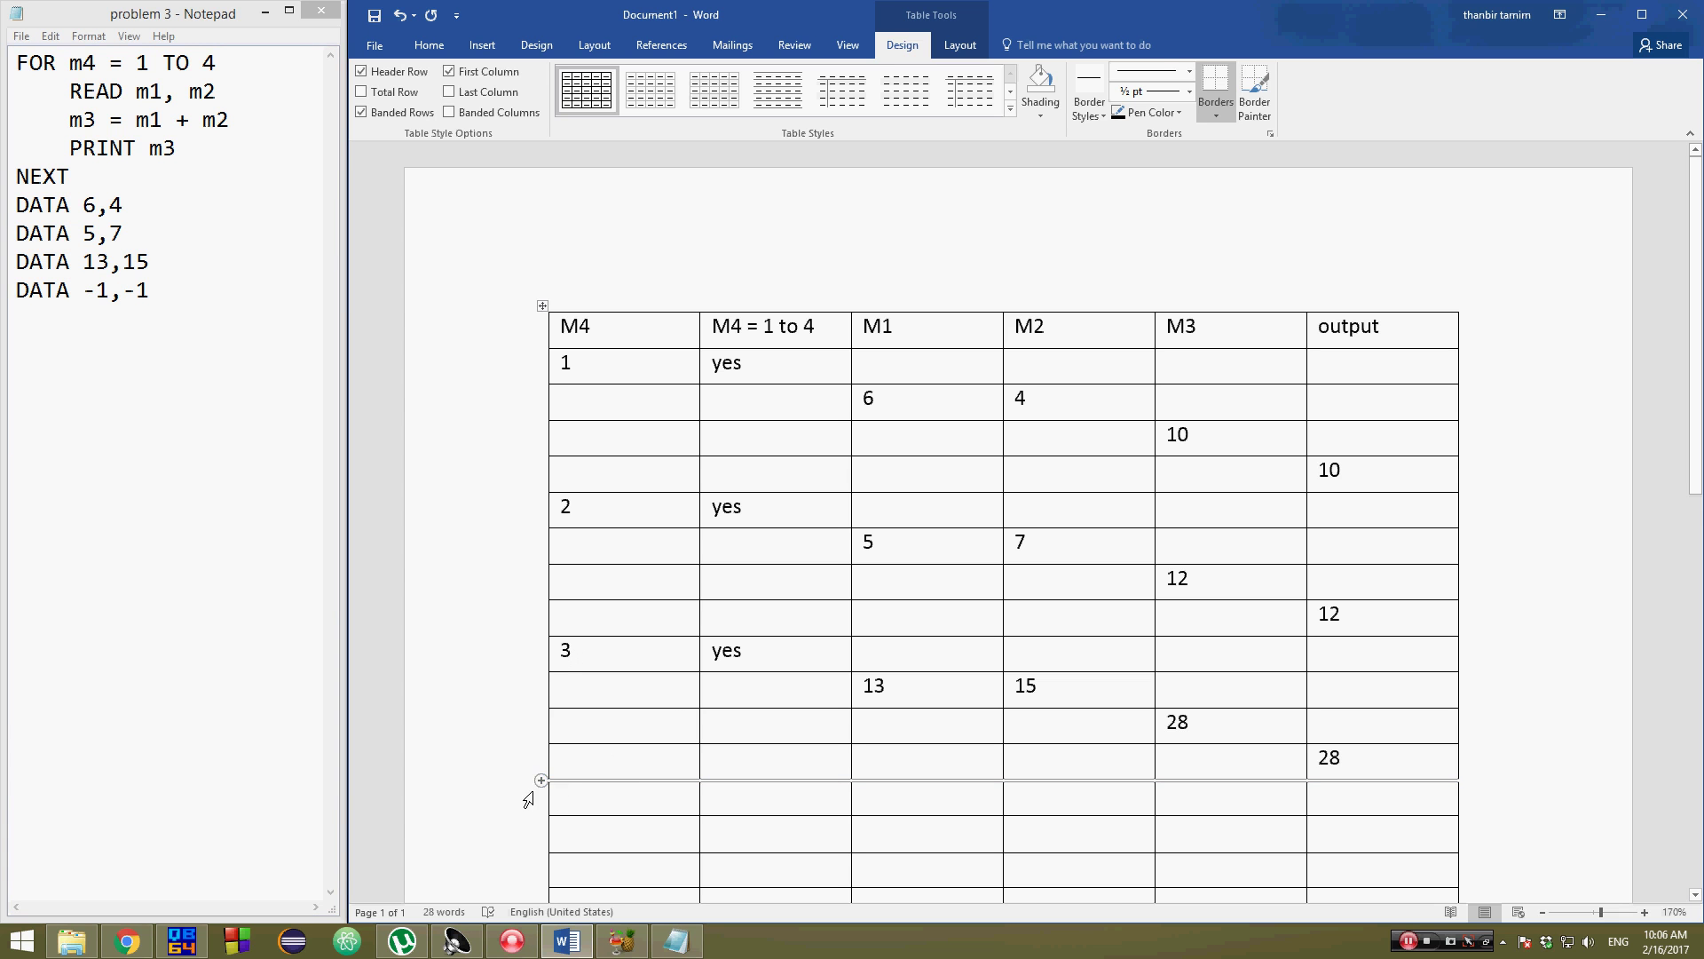
type("4")
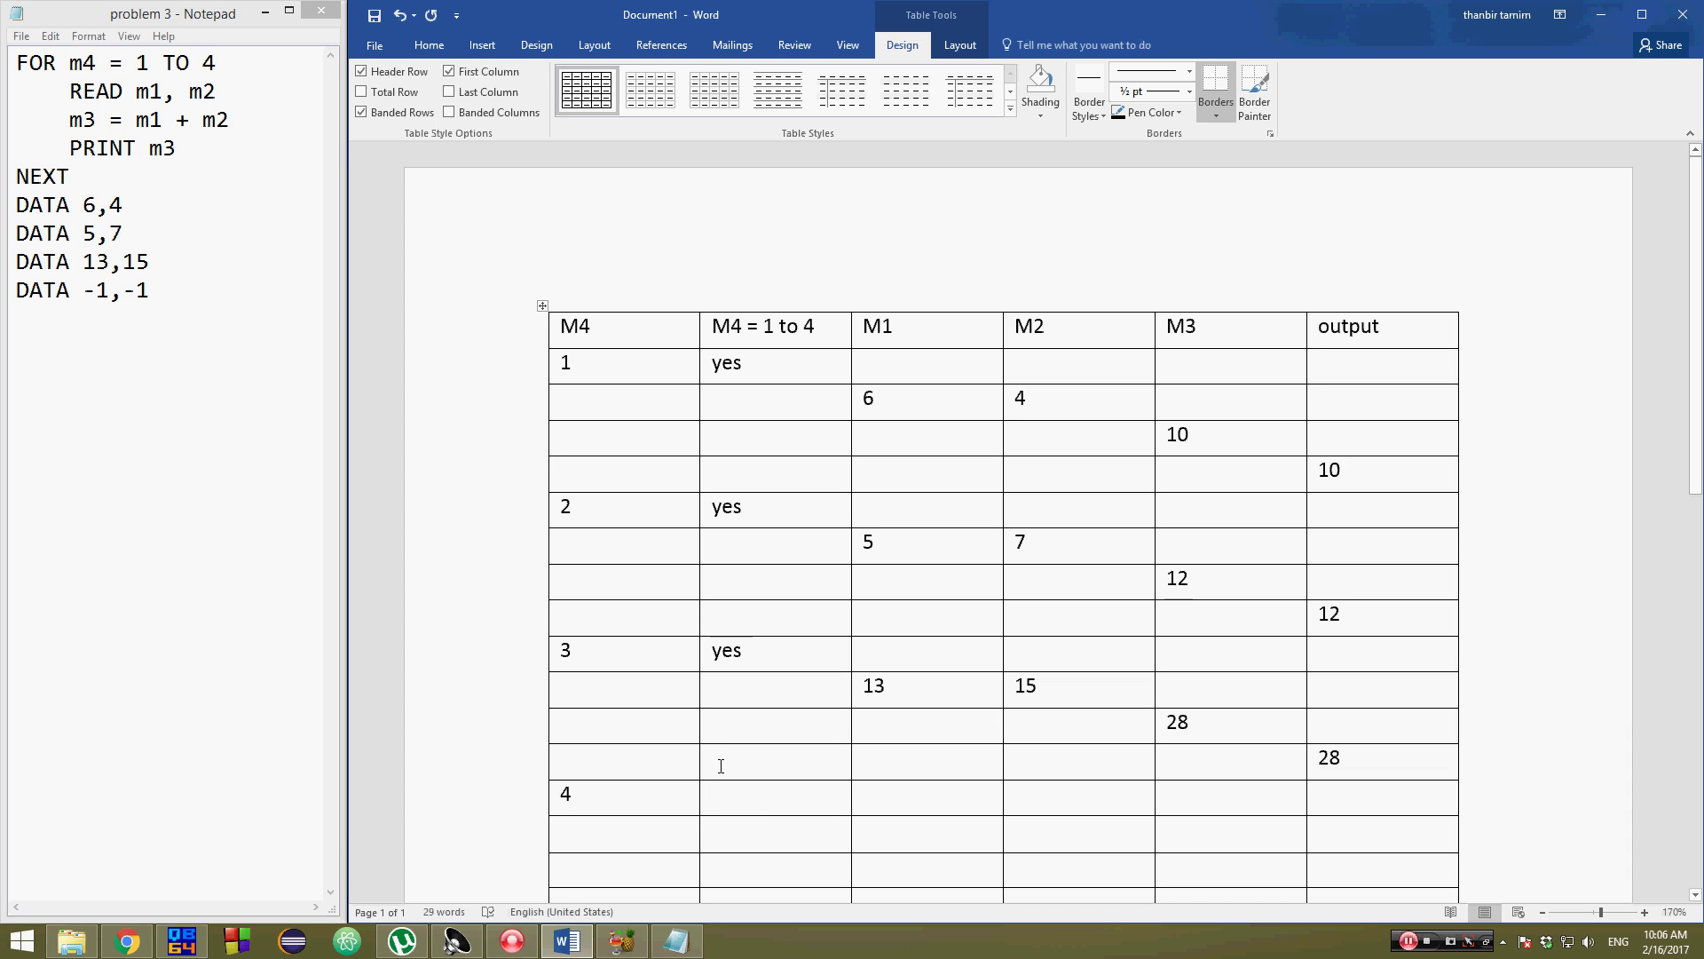
key("Tab")
type("yes")
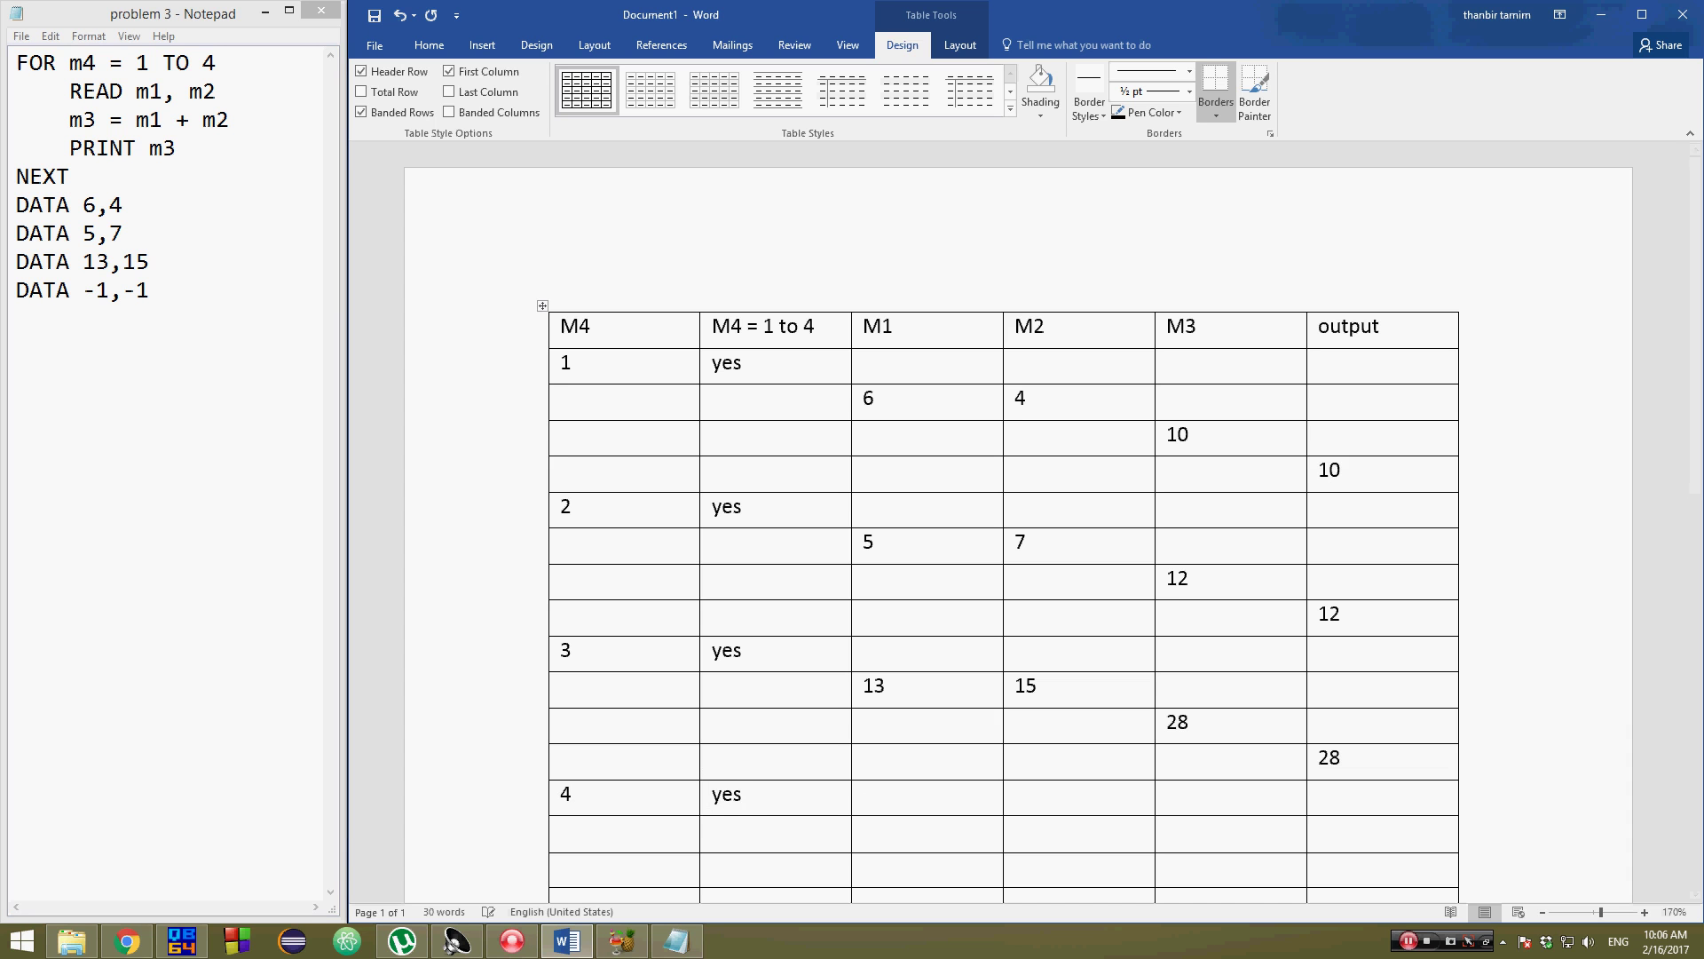
Check the READ line and the last DATA line, and enter -1 under M1 and -1 under M2 in the row below the fourth pass.
left_click(63, 129)
left_click_drag(70, 100, 219, 92)
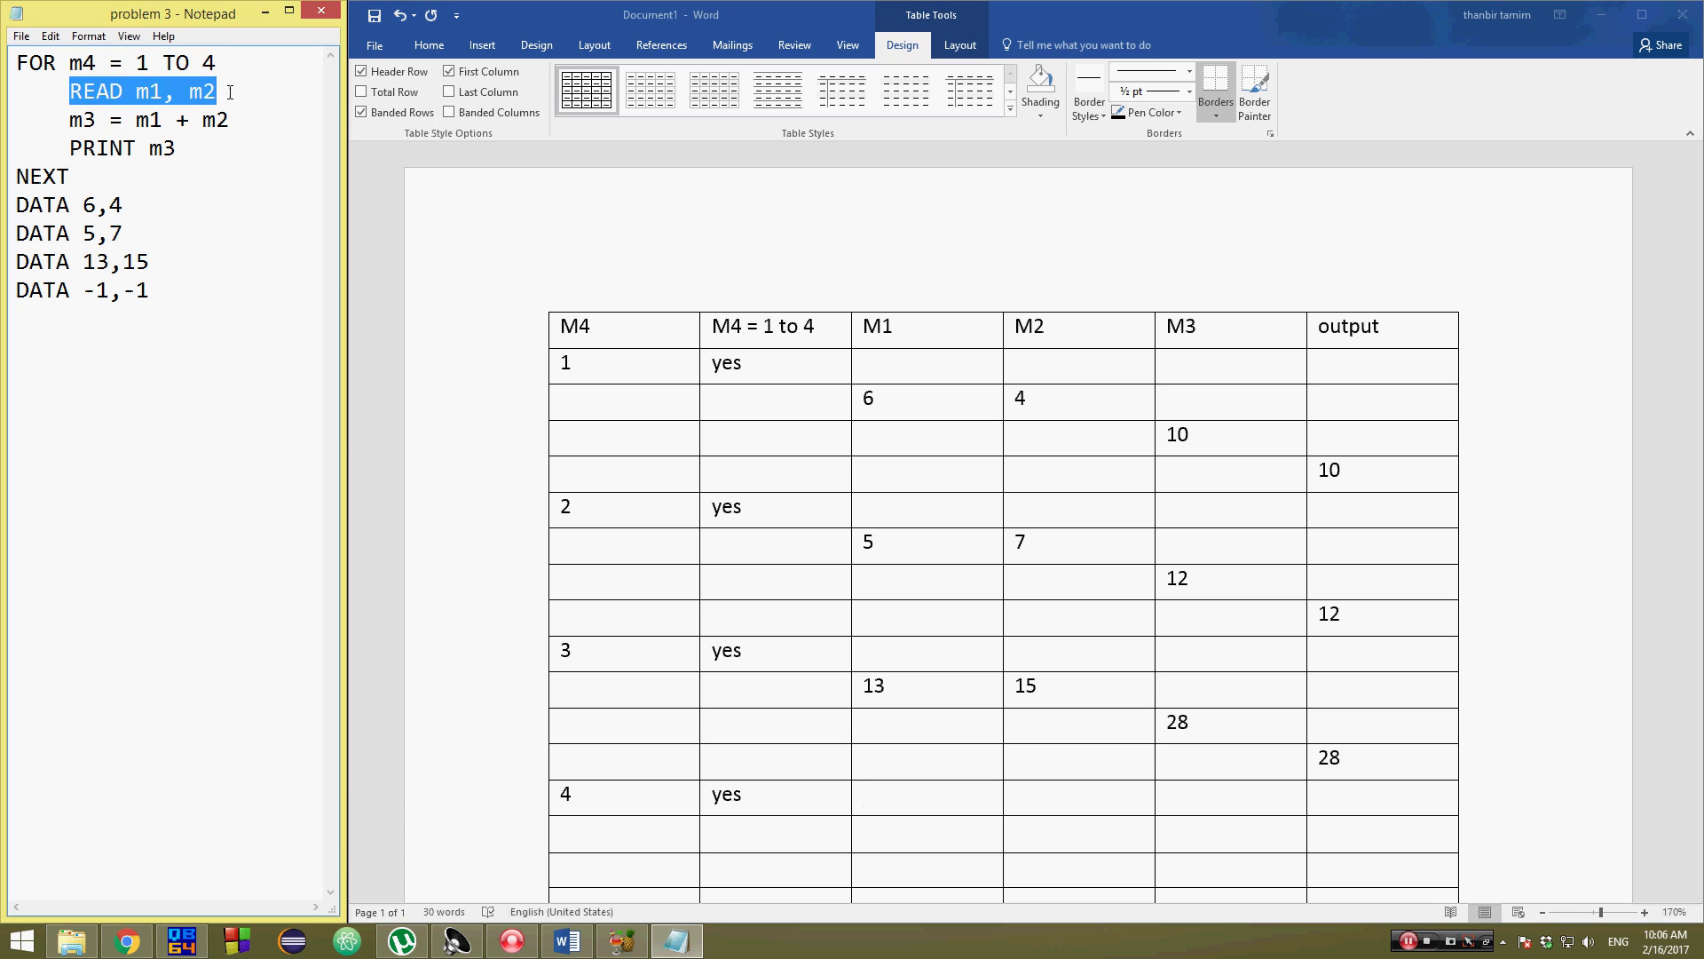
left_click(228, 100)
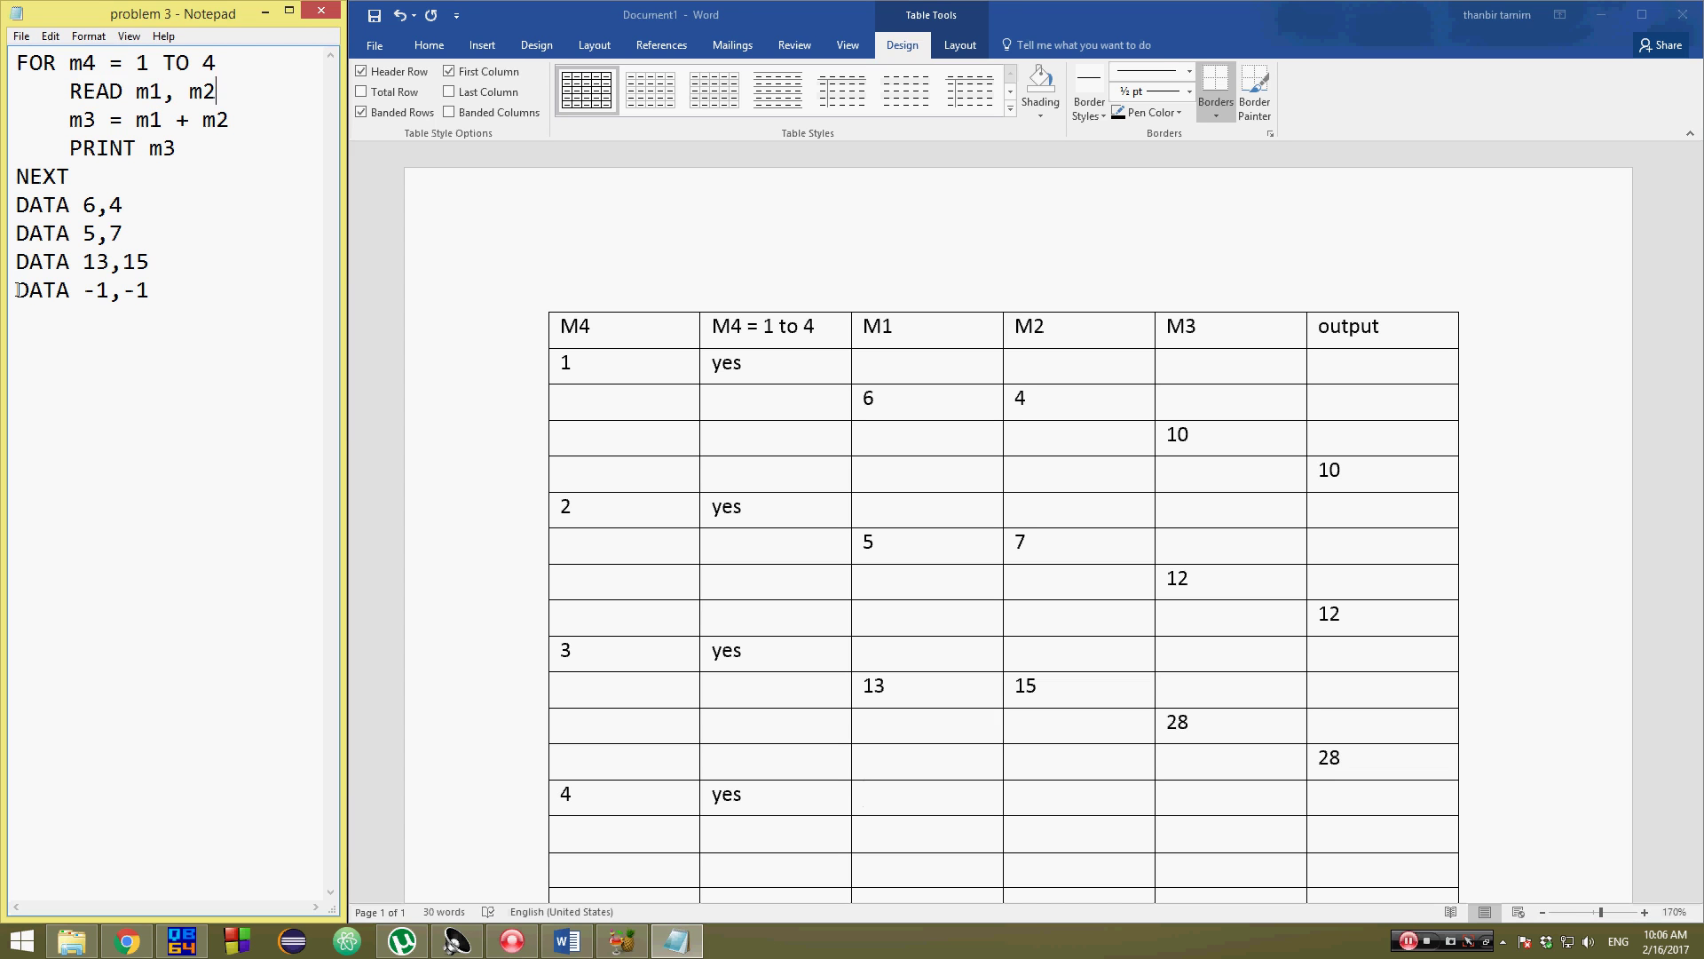
left_click_drag(17, 290, 123, 293)
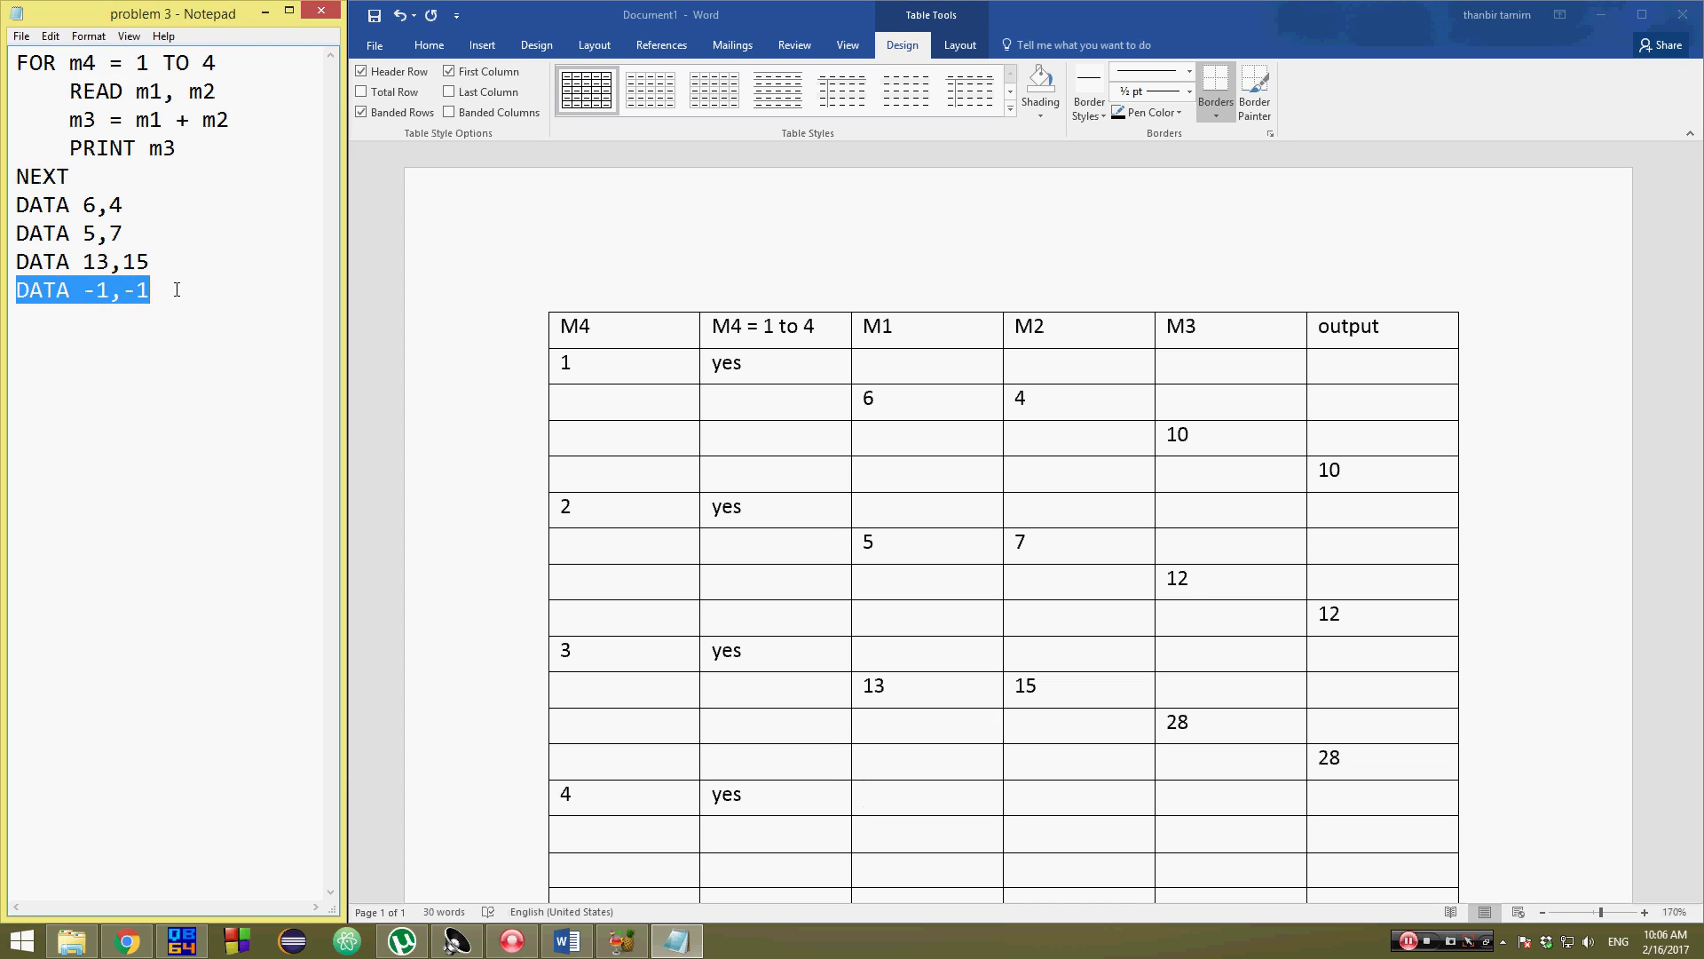
left_click(160, 292)
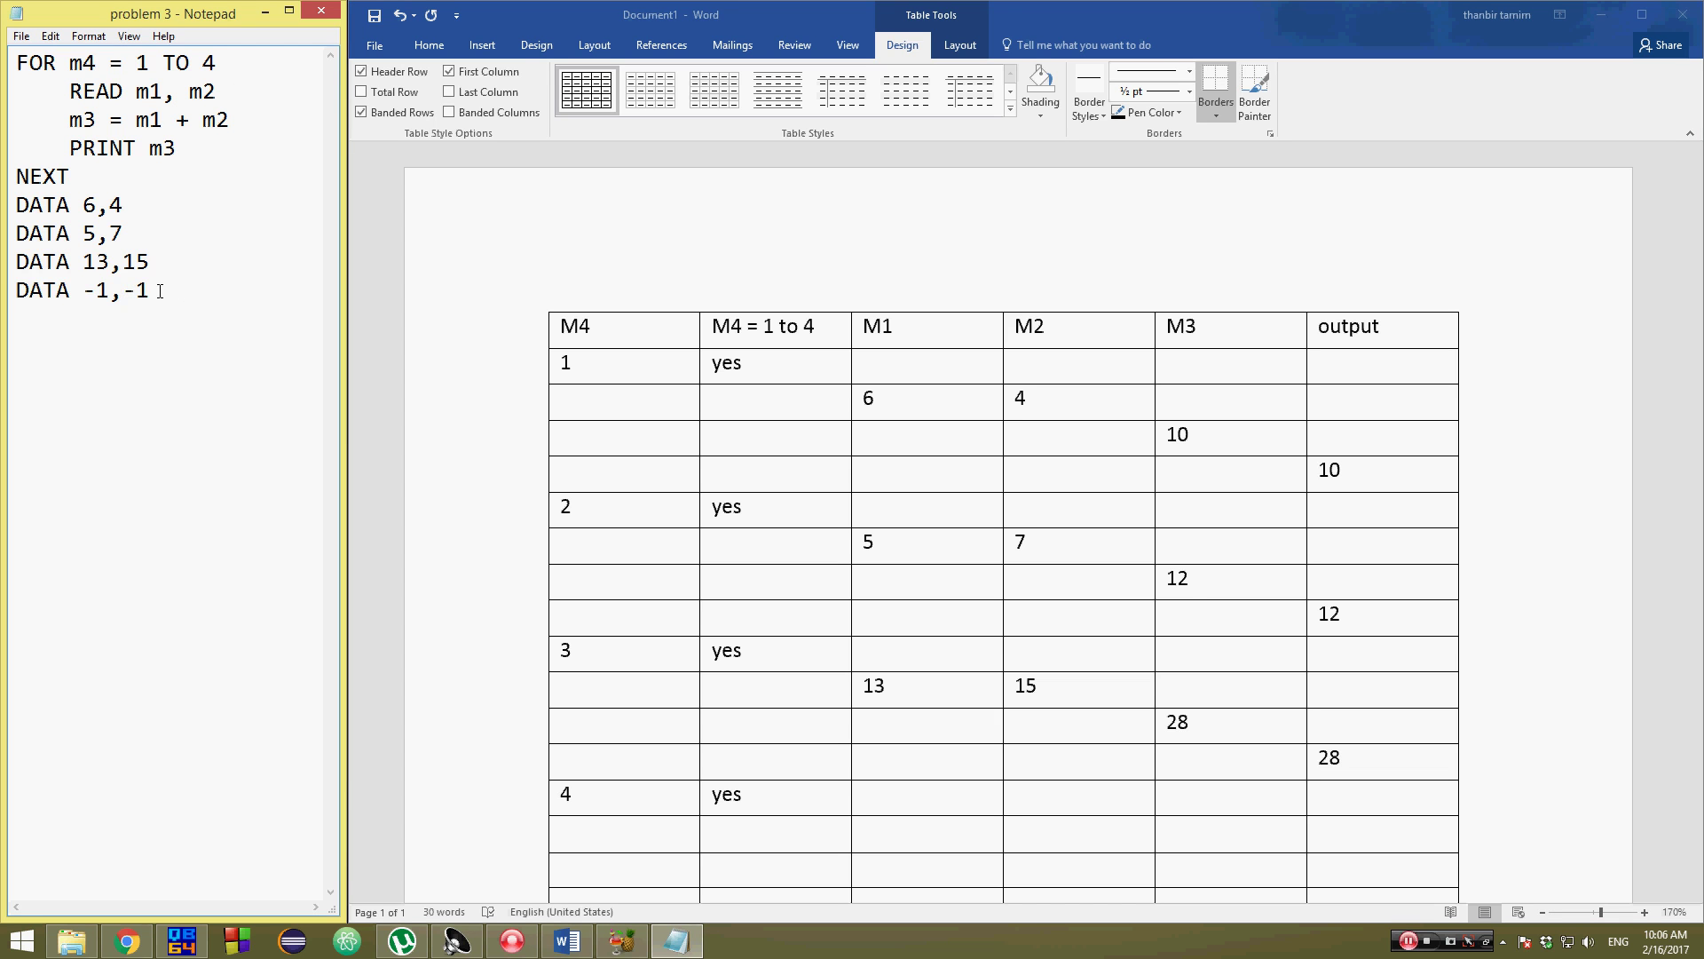
left_click(888, 843)
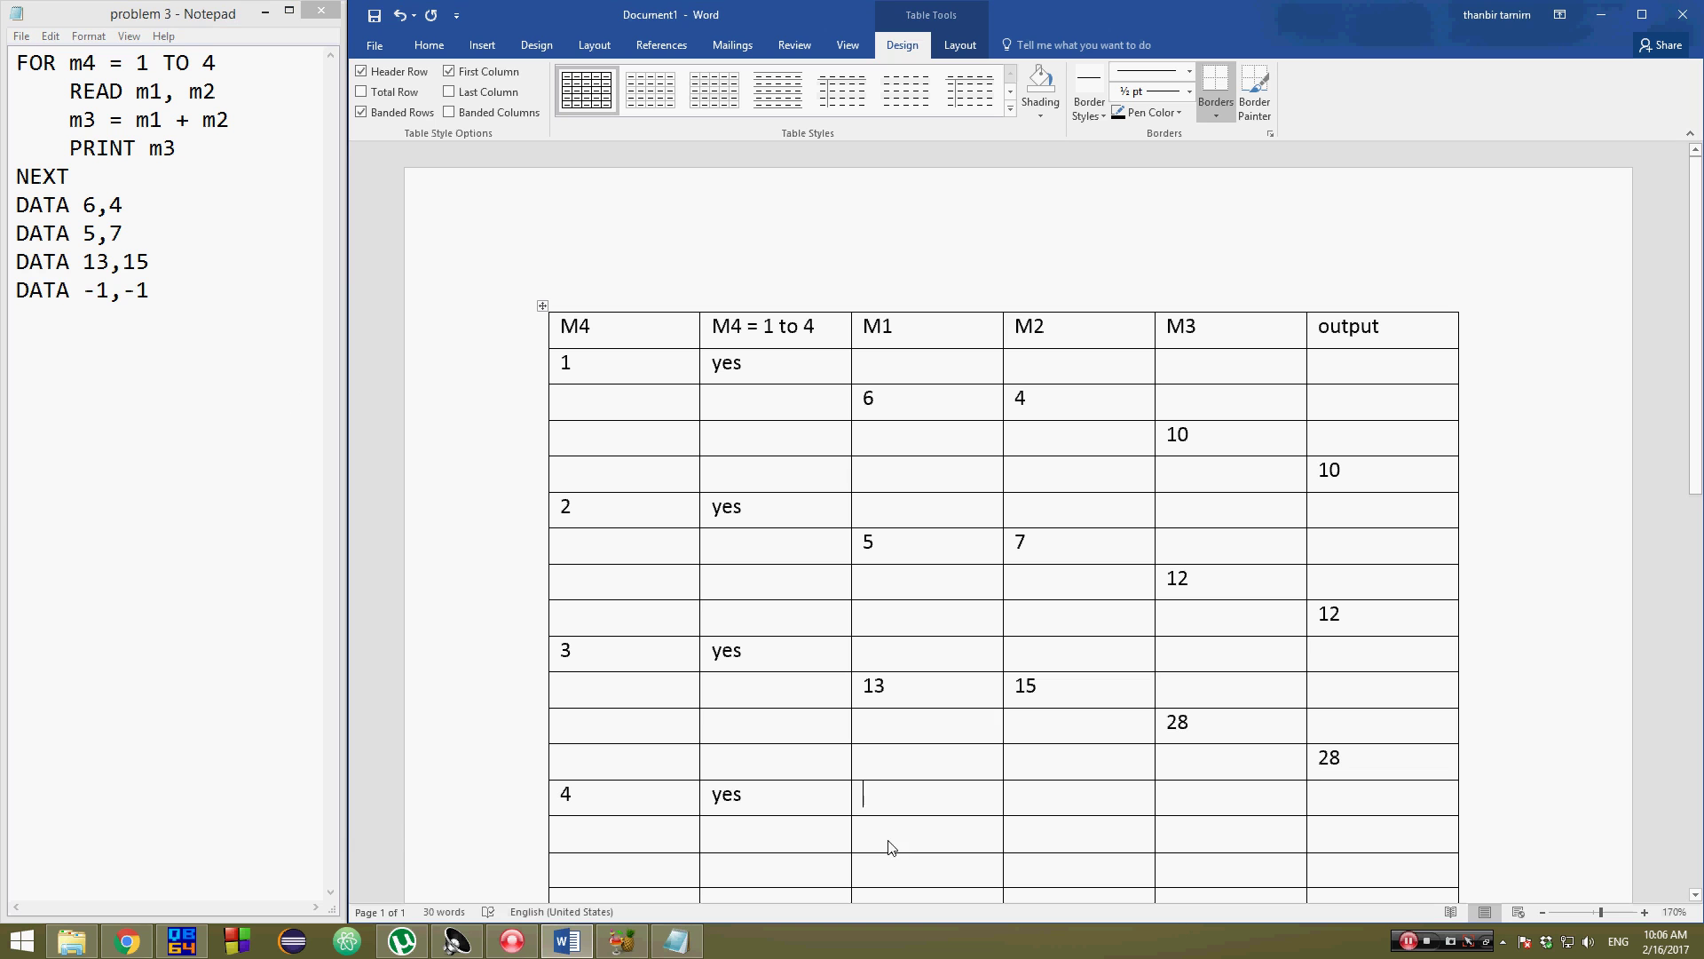
type("-")
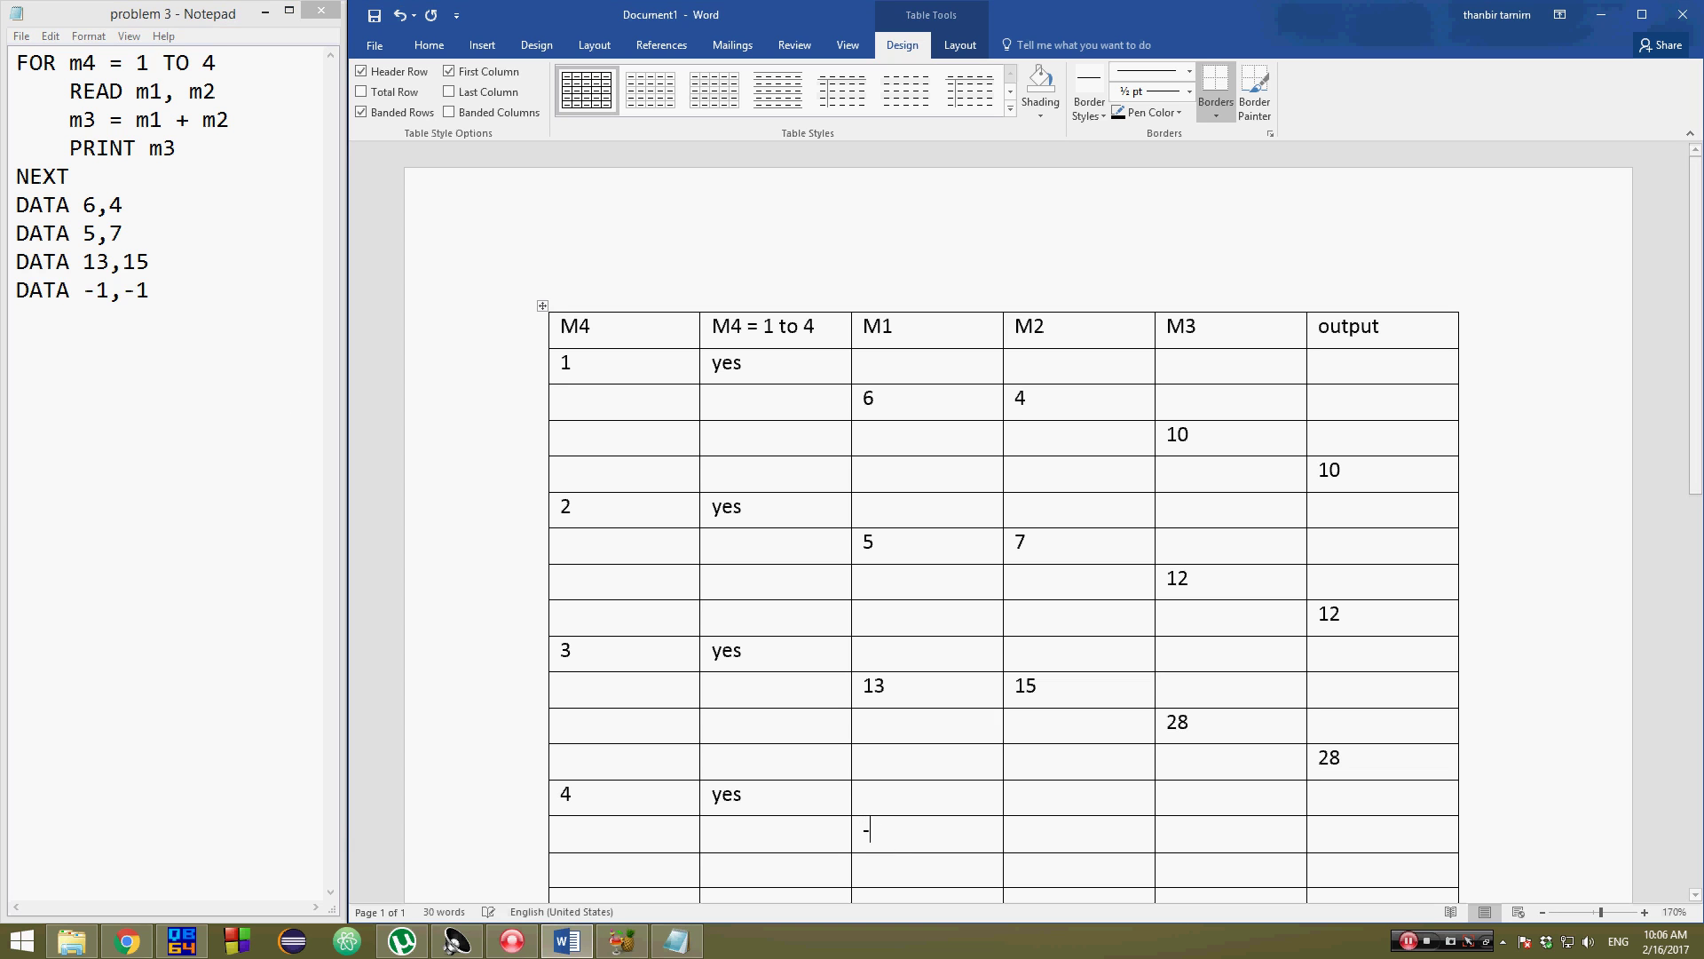
type("1")
key("Tab")
type("-2")
key("BackSpace")
type("1")
Enter the fourth pass's sum, -2, under M3 in the next row and -2 under output one row lower.
scroll(1025, 852, "down", 3)
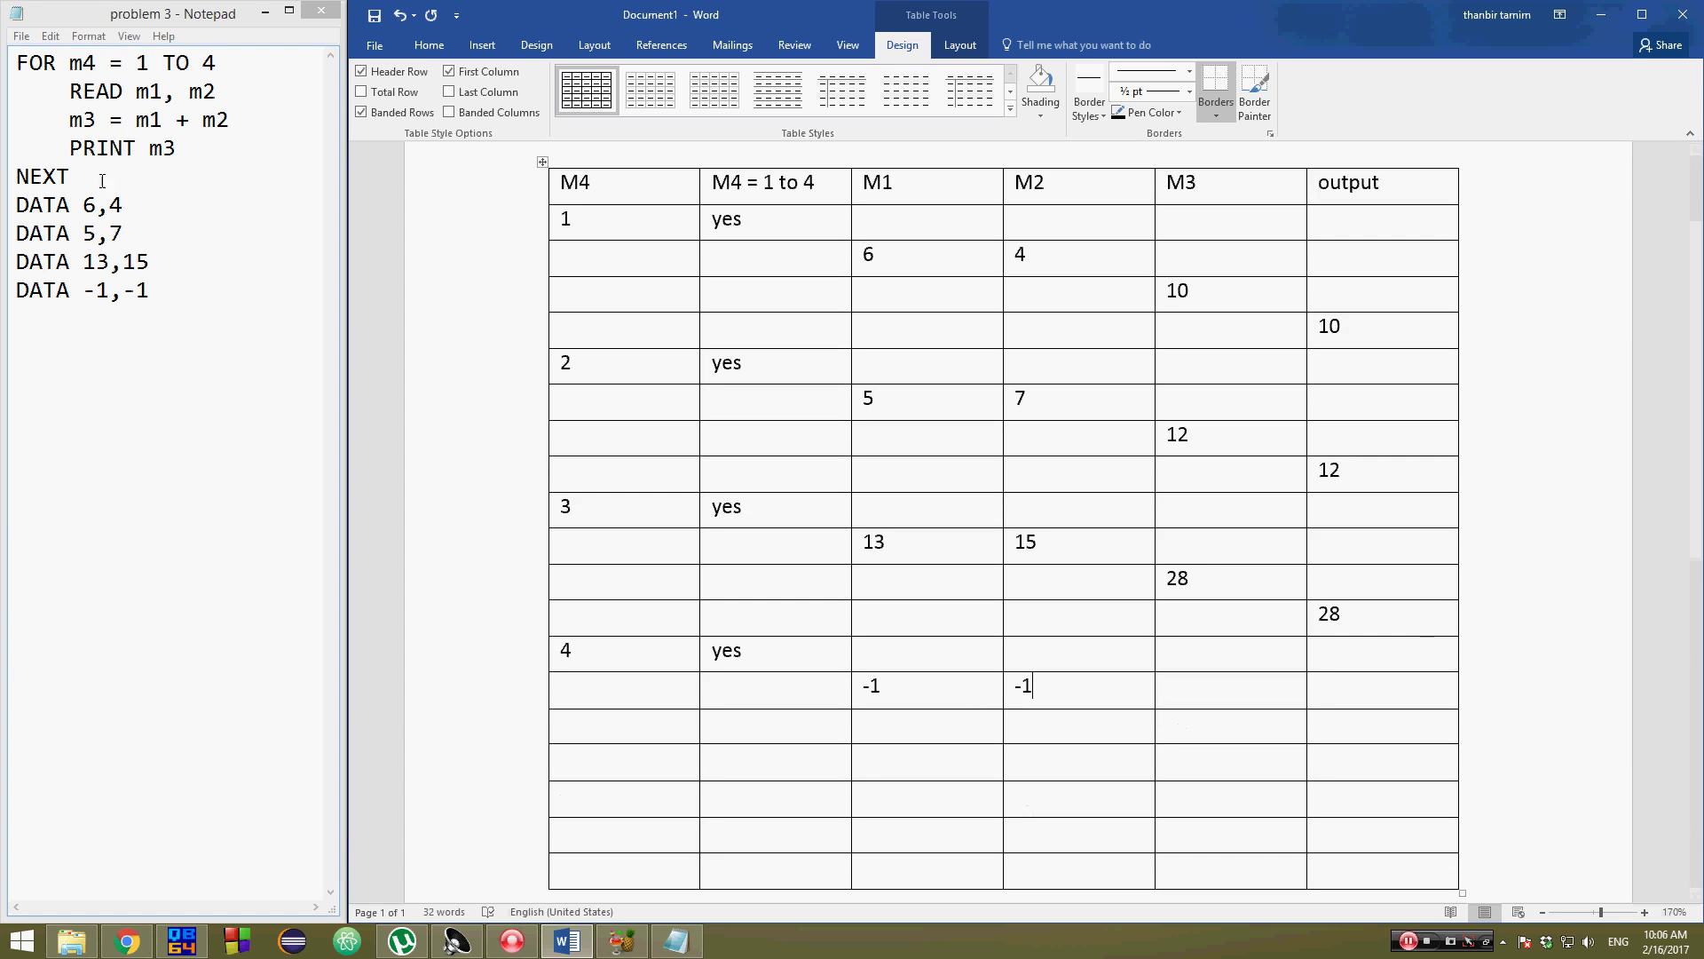
left_click_drag(71, 119, 264, 120)
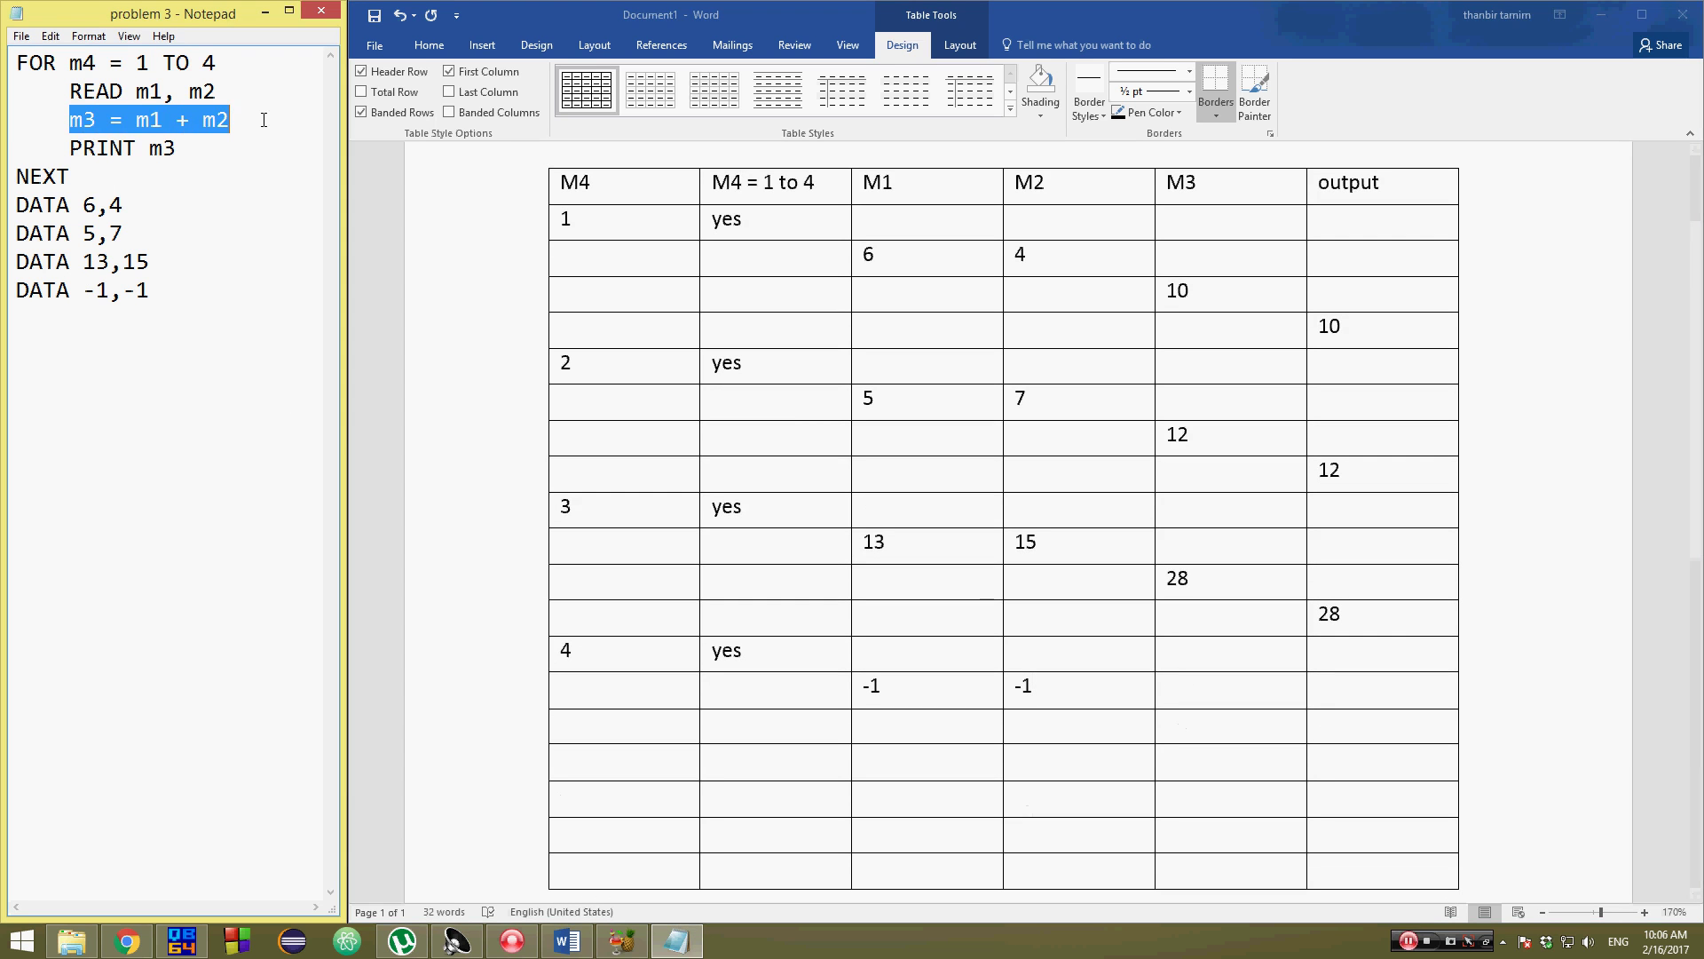
left_click(115, 120)
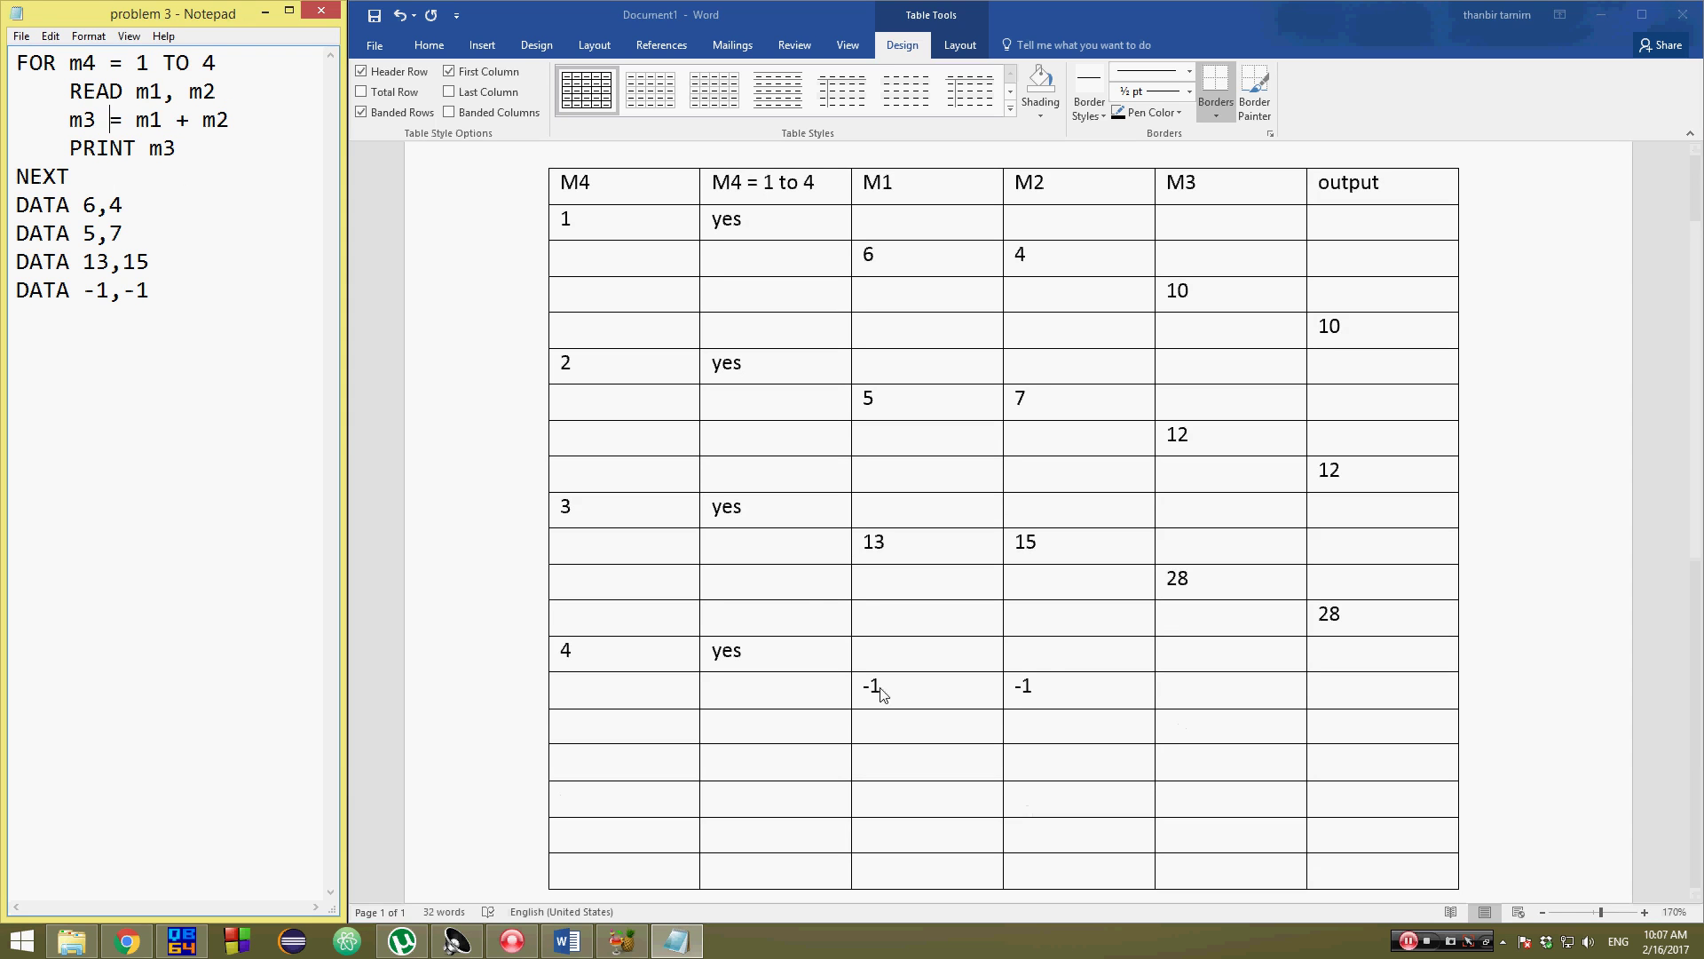
left_click(1185, 733)
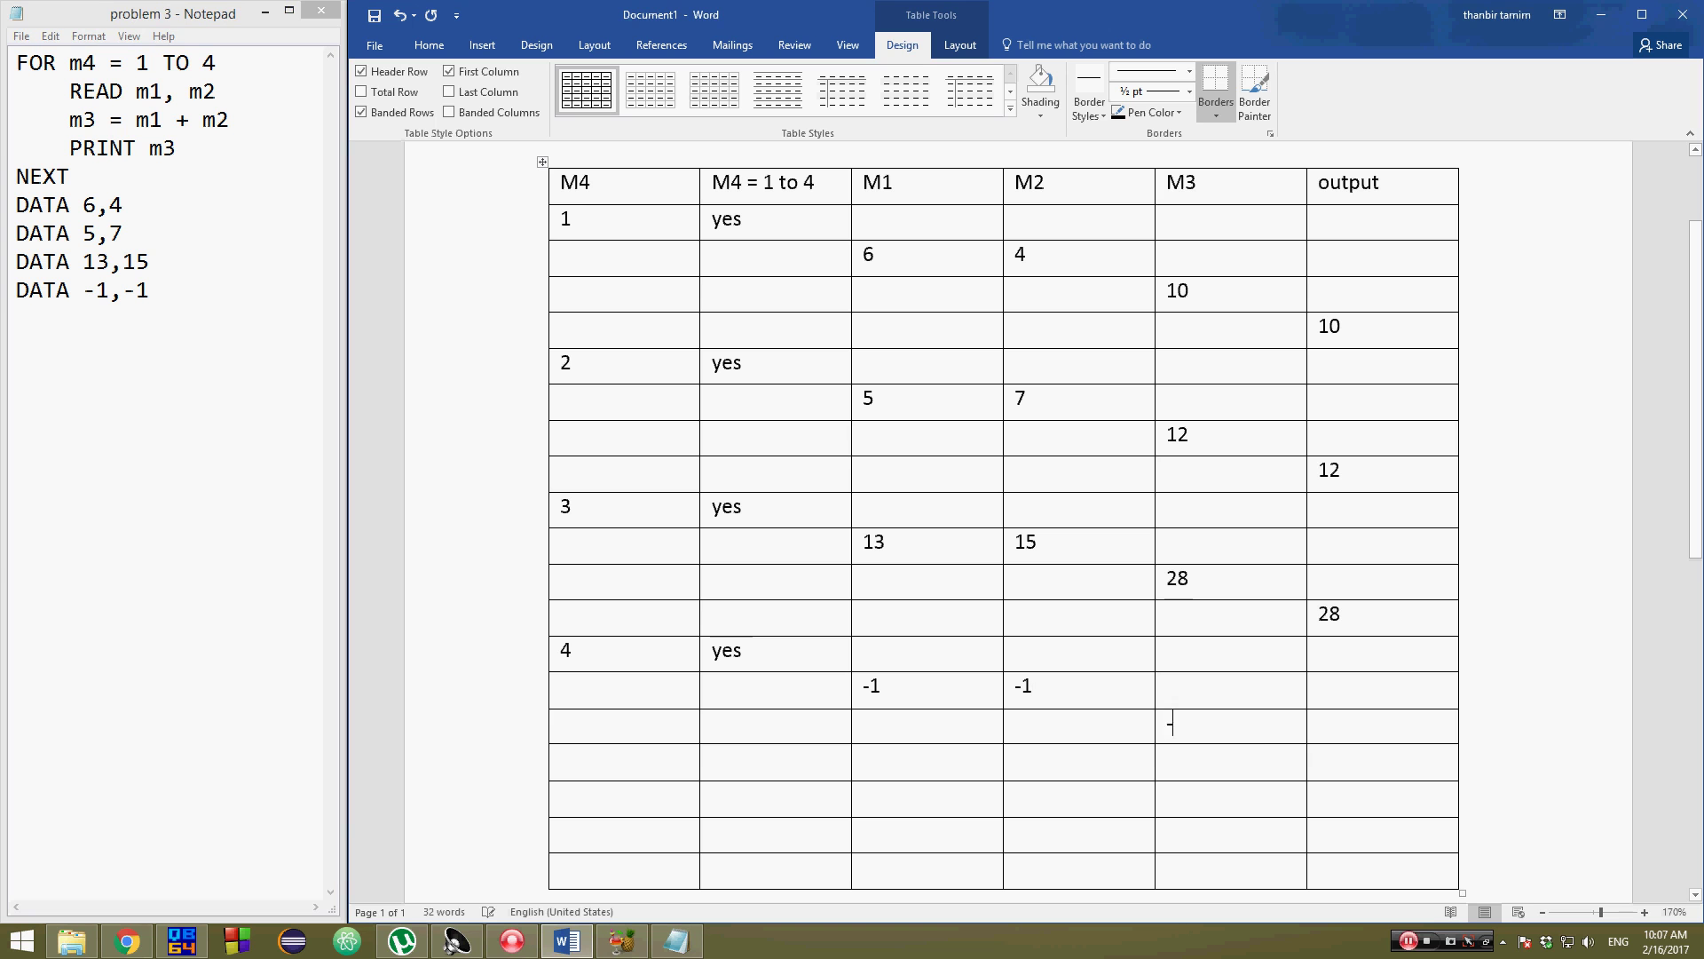
type("-2")
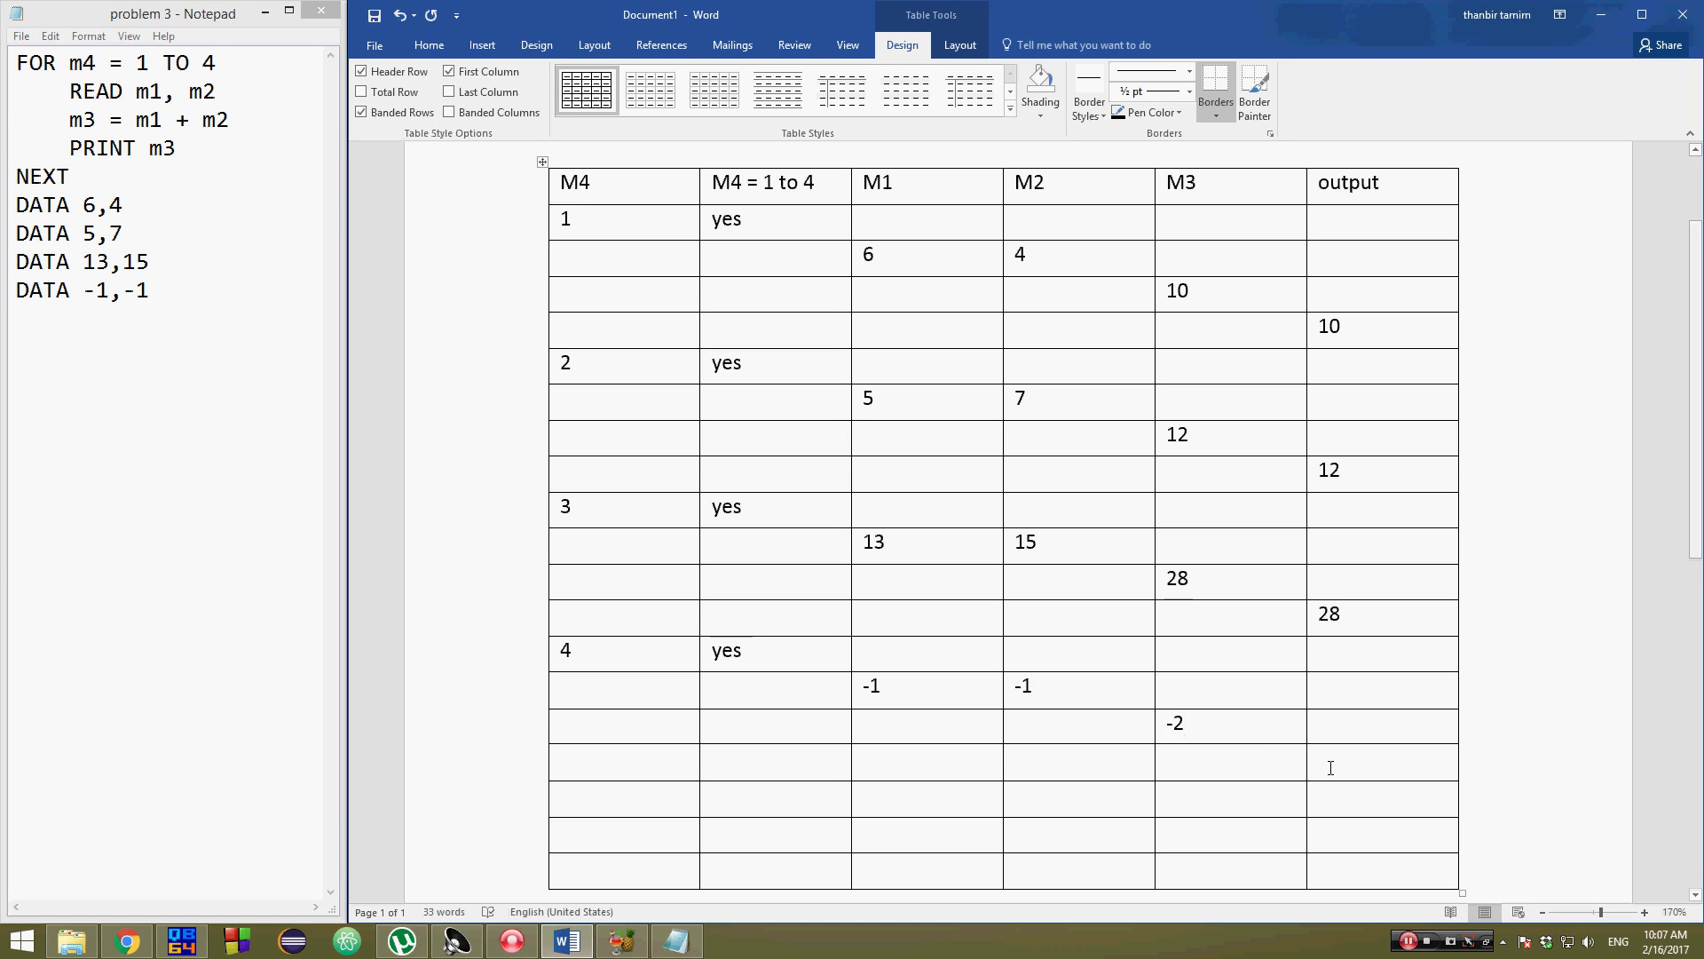
left_click_drag(123, 149, 83, 151)
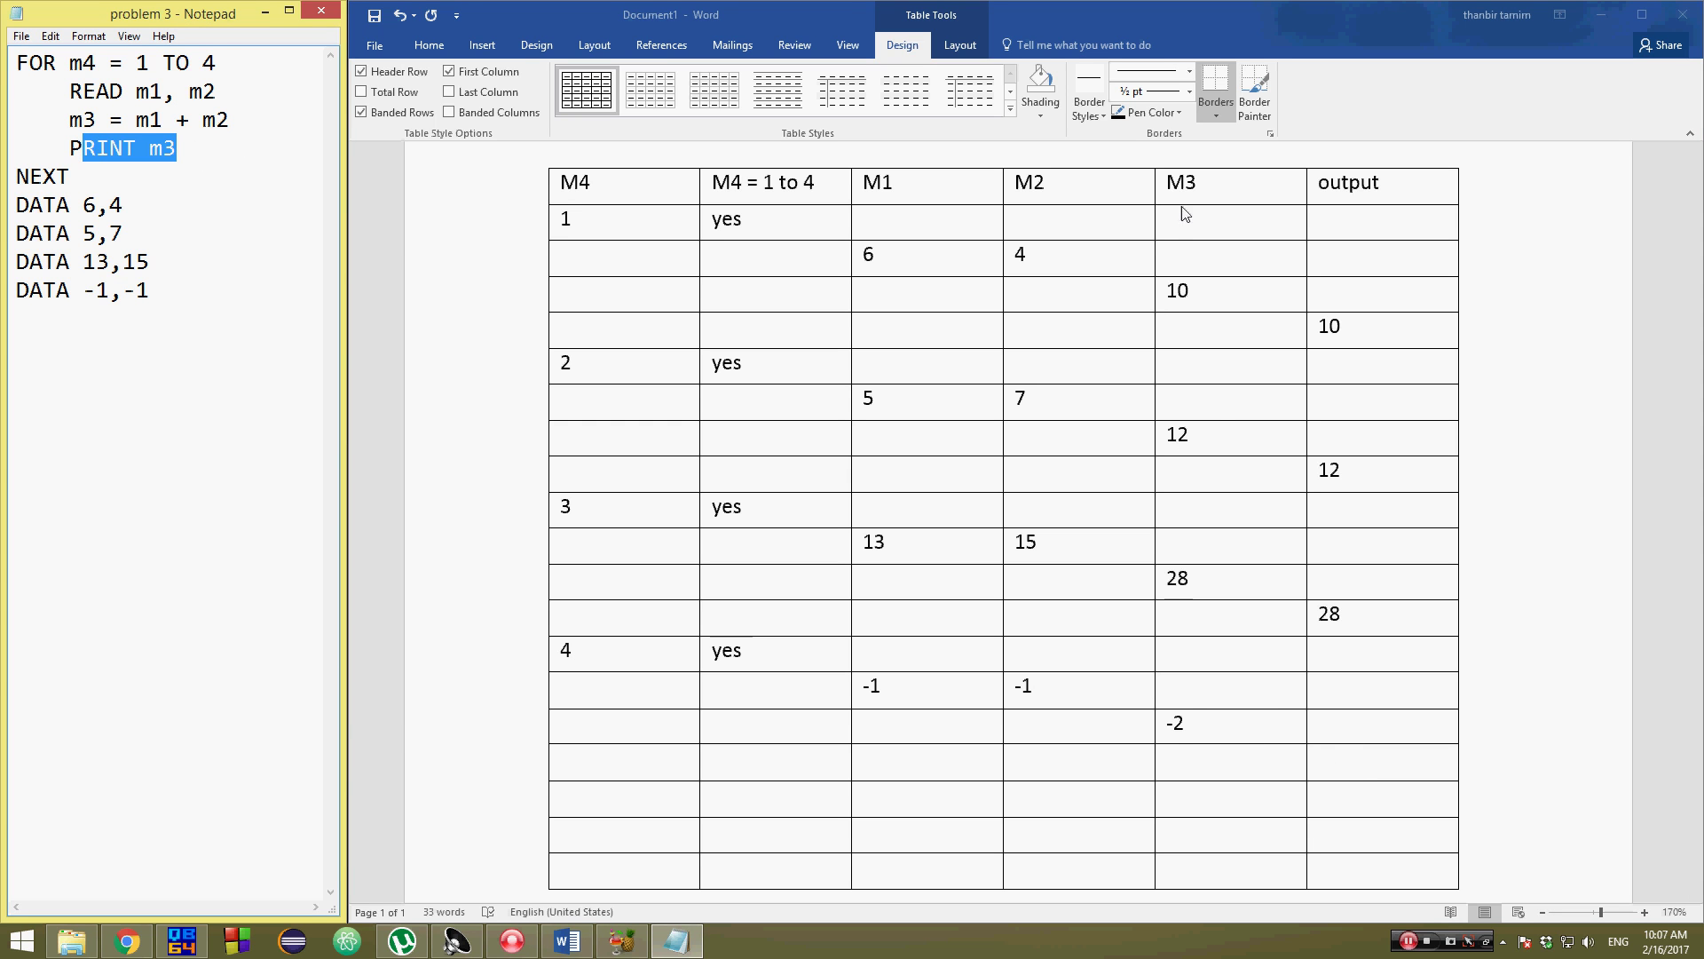
left_click(1174, 734)
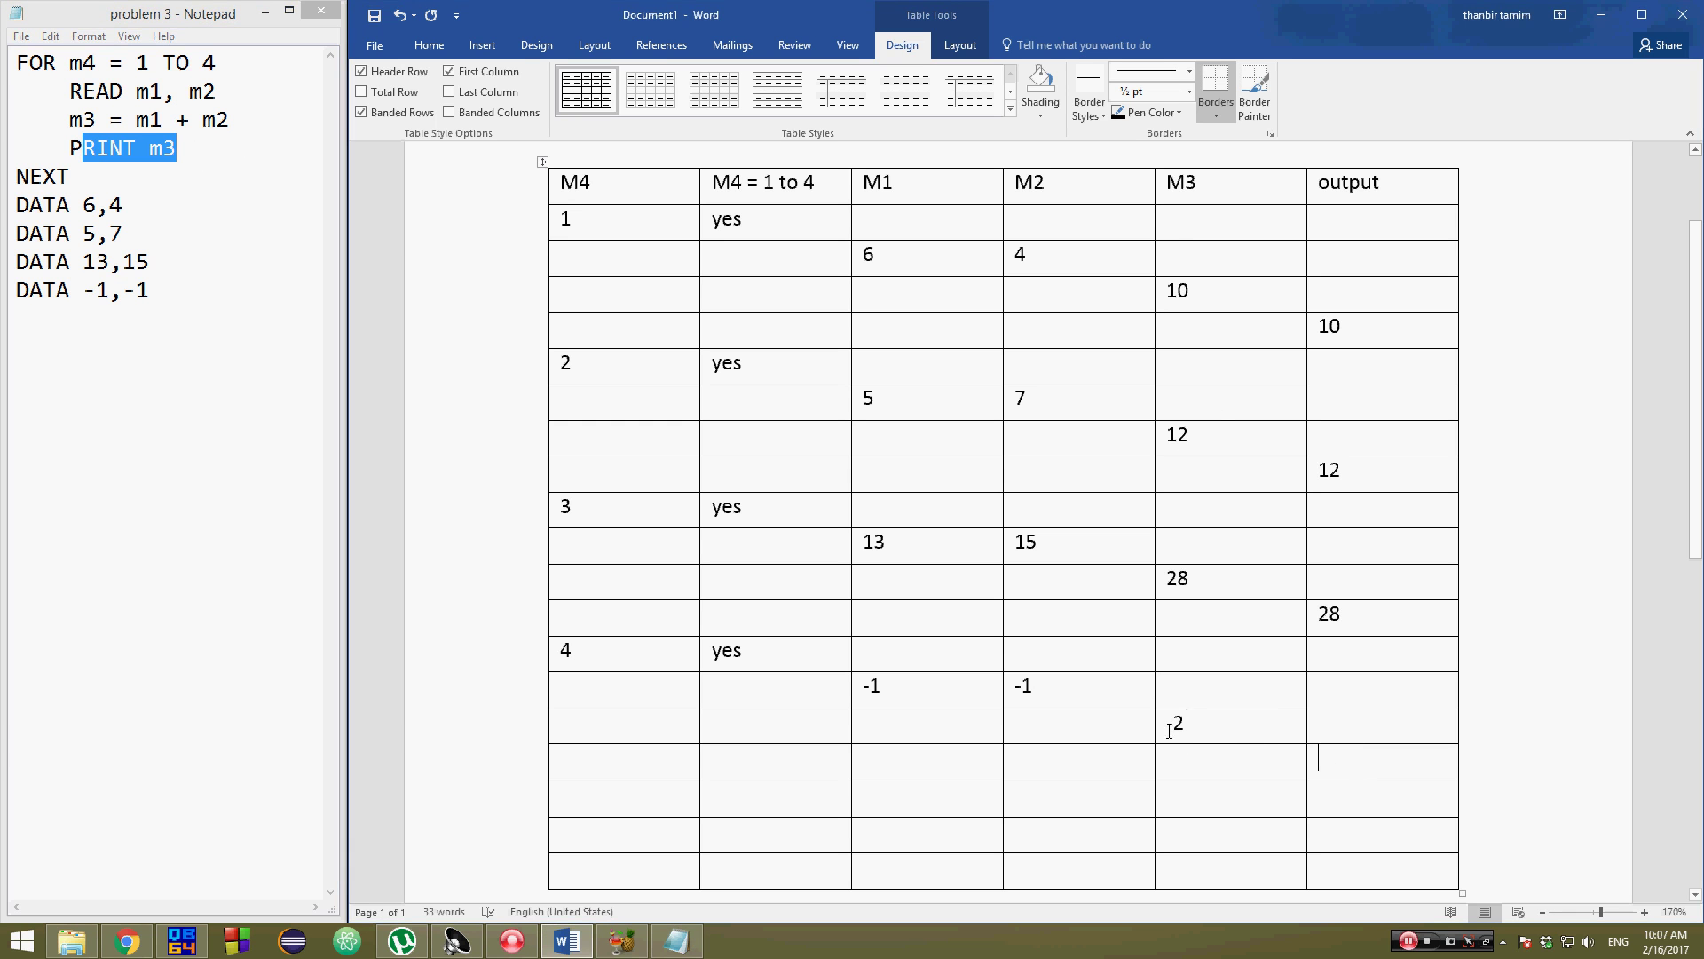
left_click(1367, 773)
type("-2")
Record the end of the loop in the row below the last output: 5 under M4 and no under M4 = 1 to 4.
left_click(78, 177)
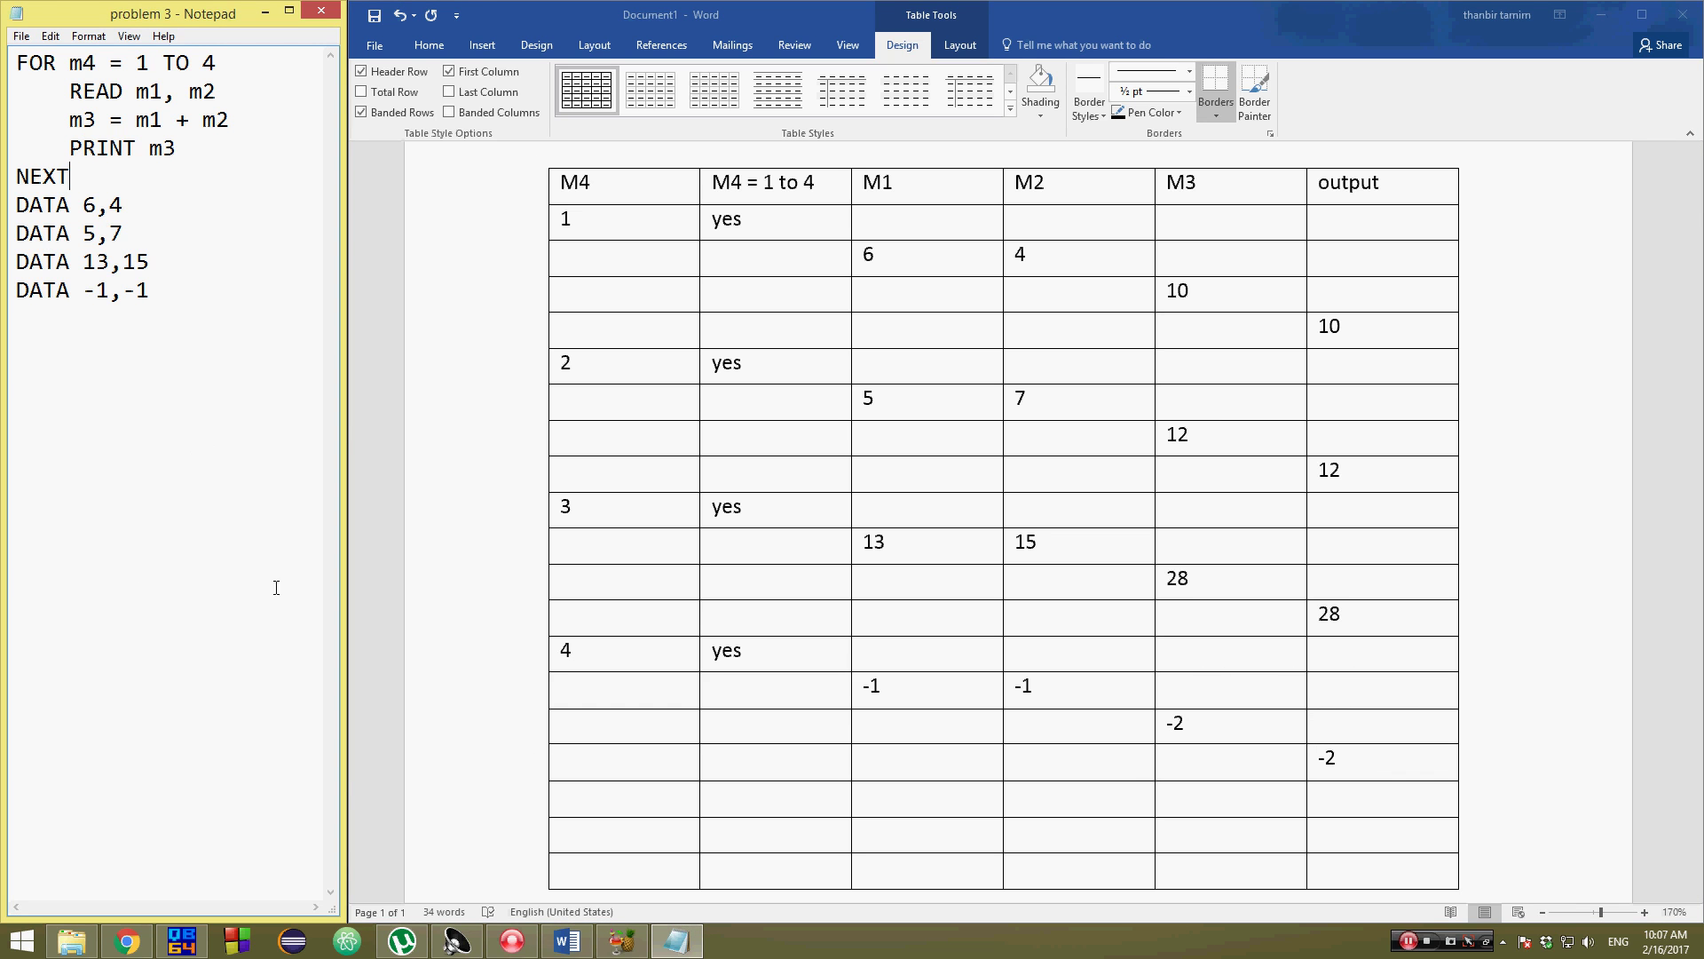
left_click(597, 808)
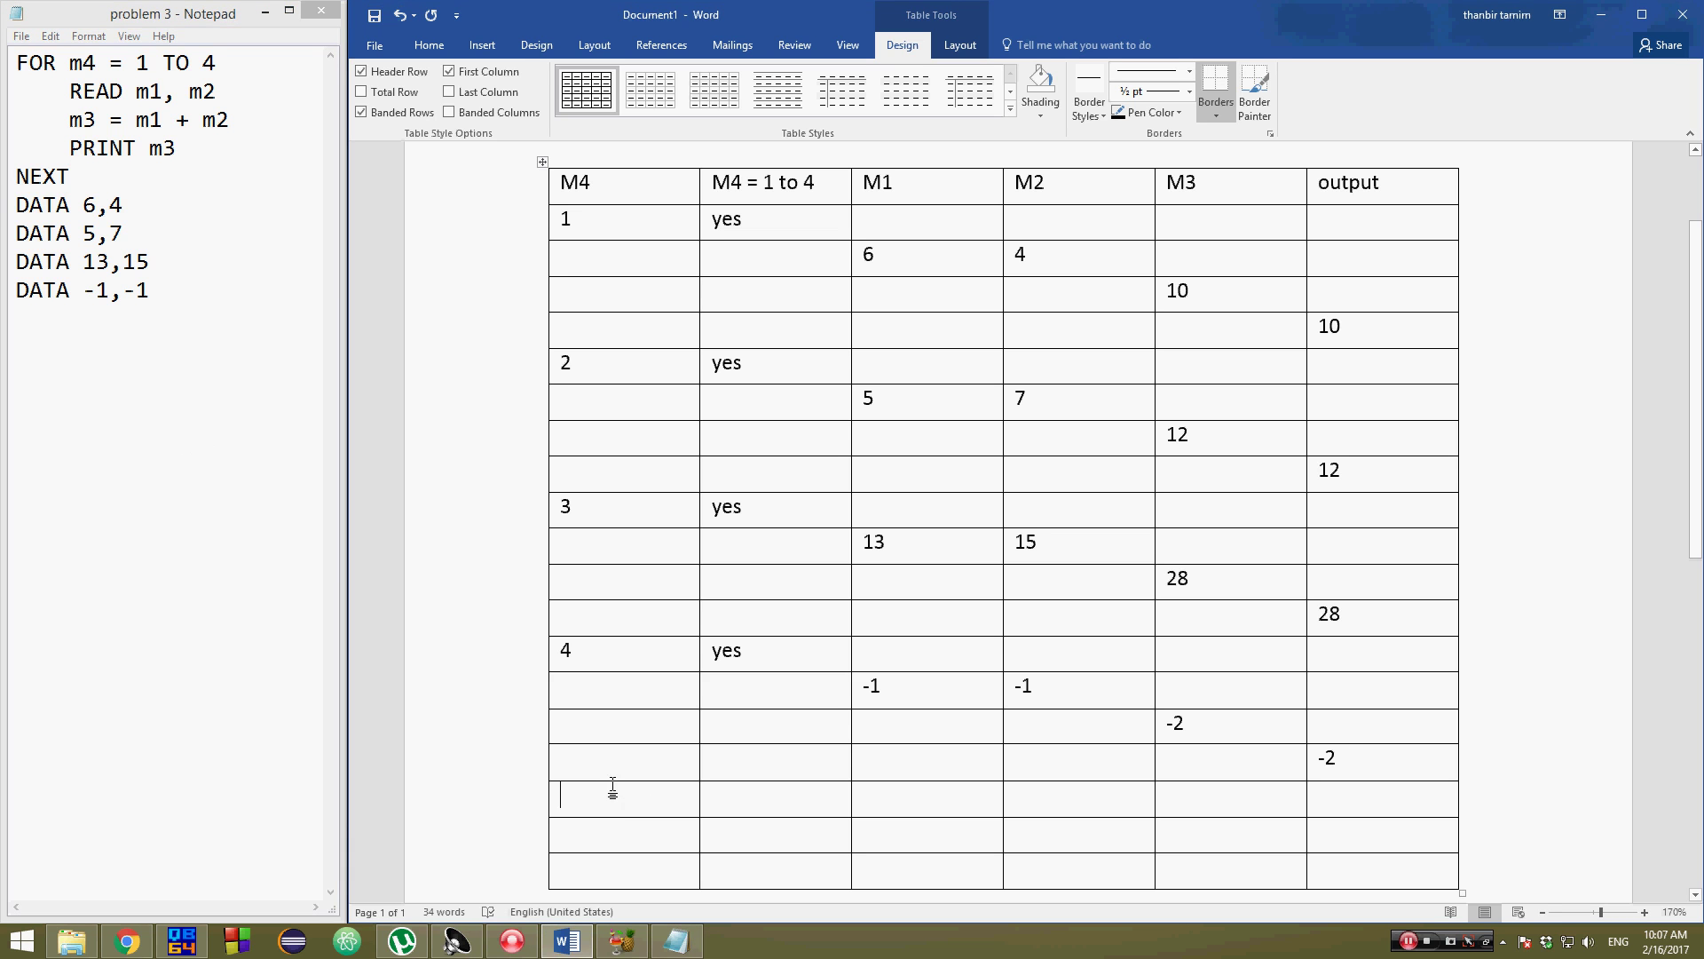
type("5")
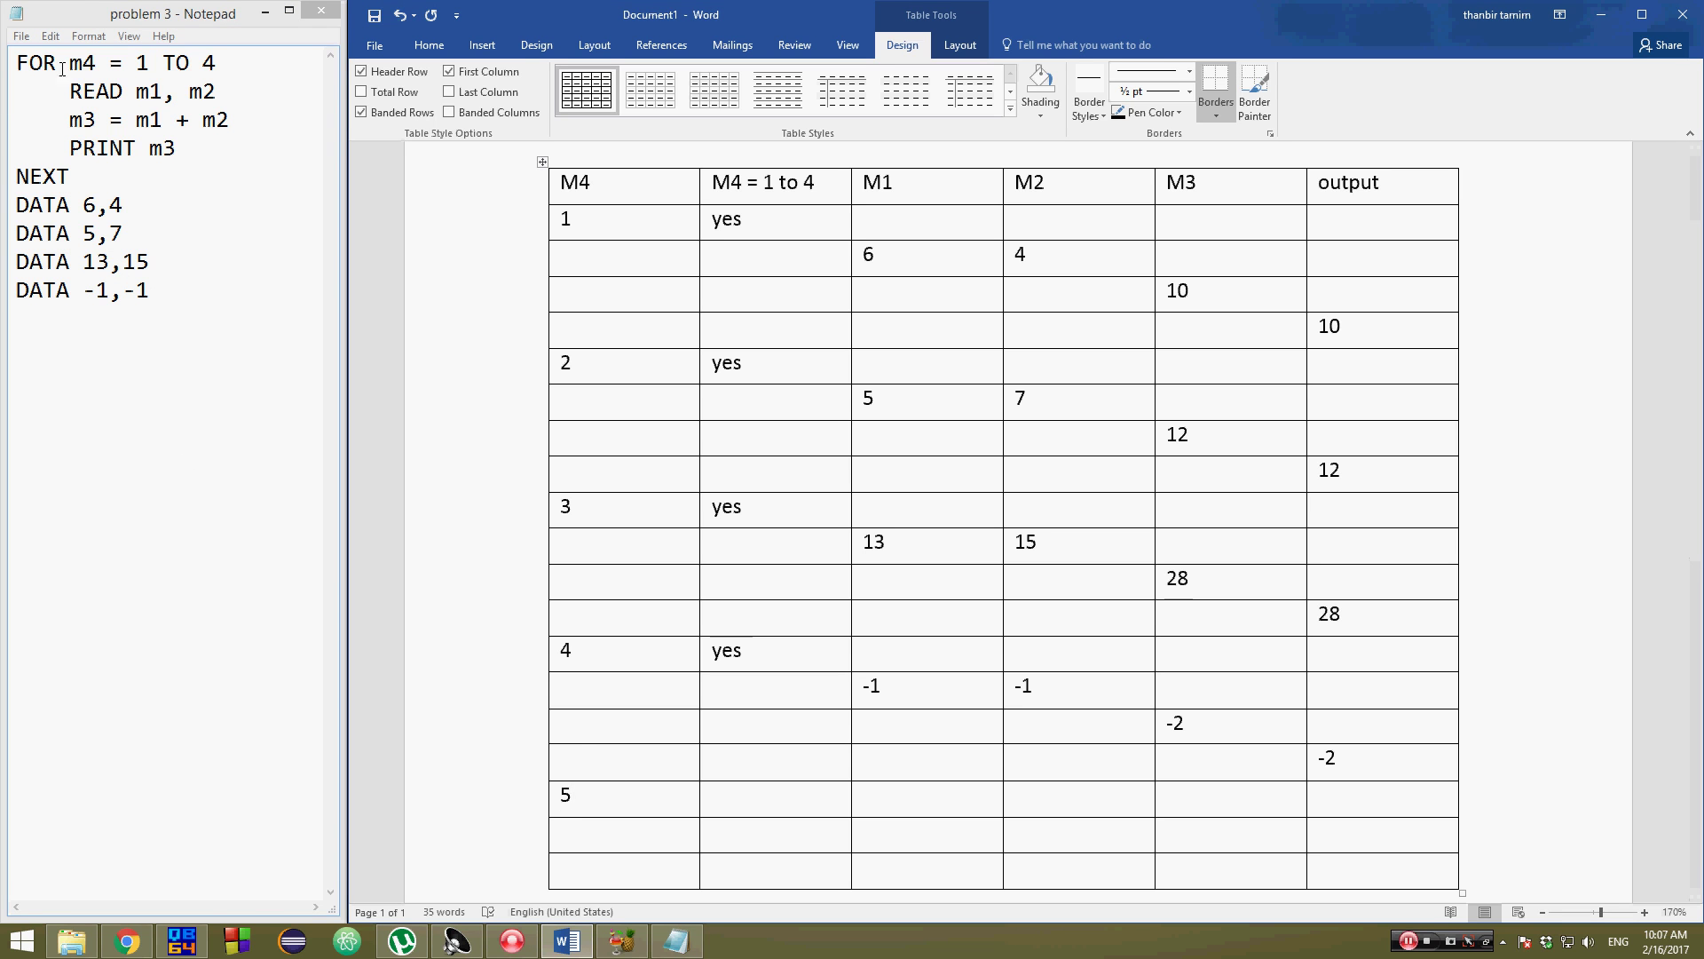
left_click(750, 795)
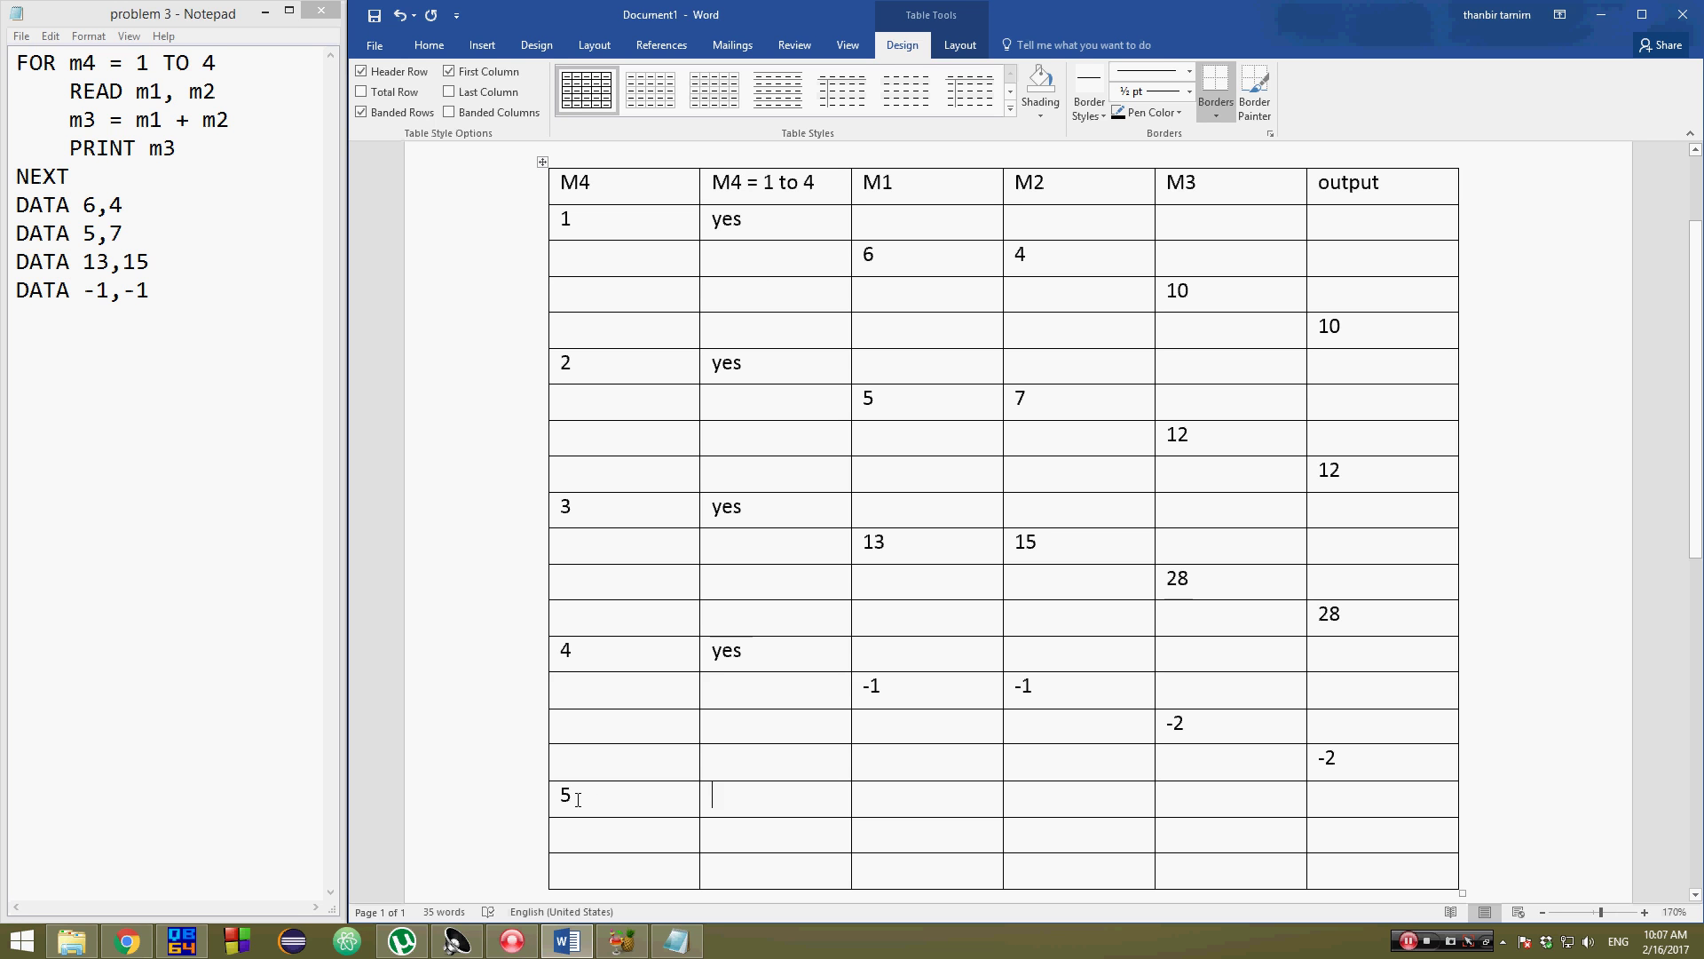
left_click_drag(575, 794, 781, 807)
left_click(756, 794)
type("no")
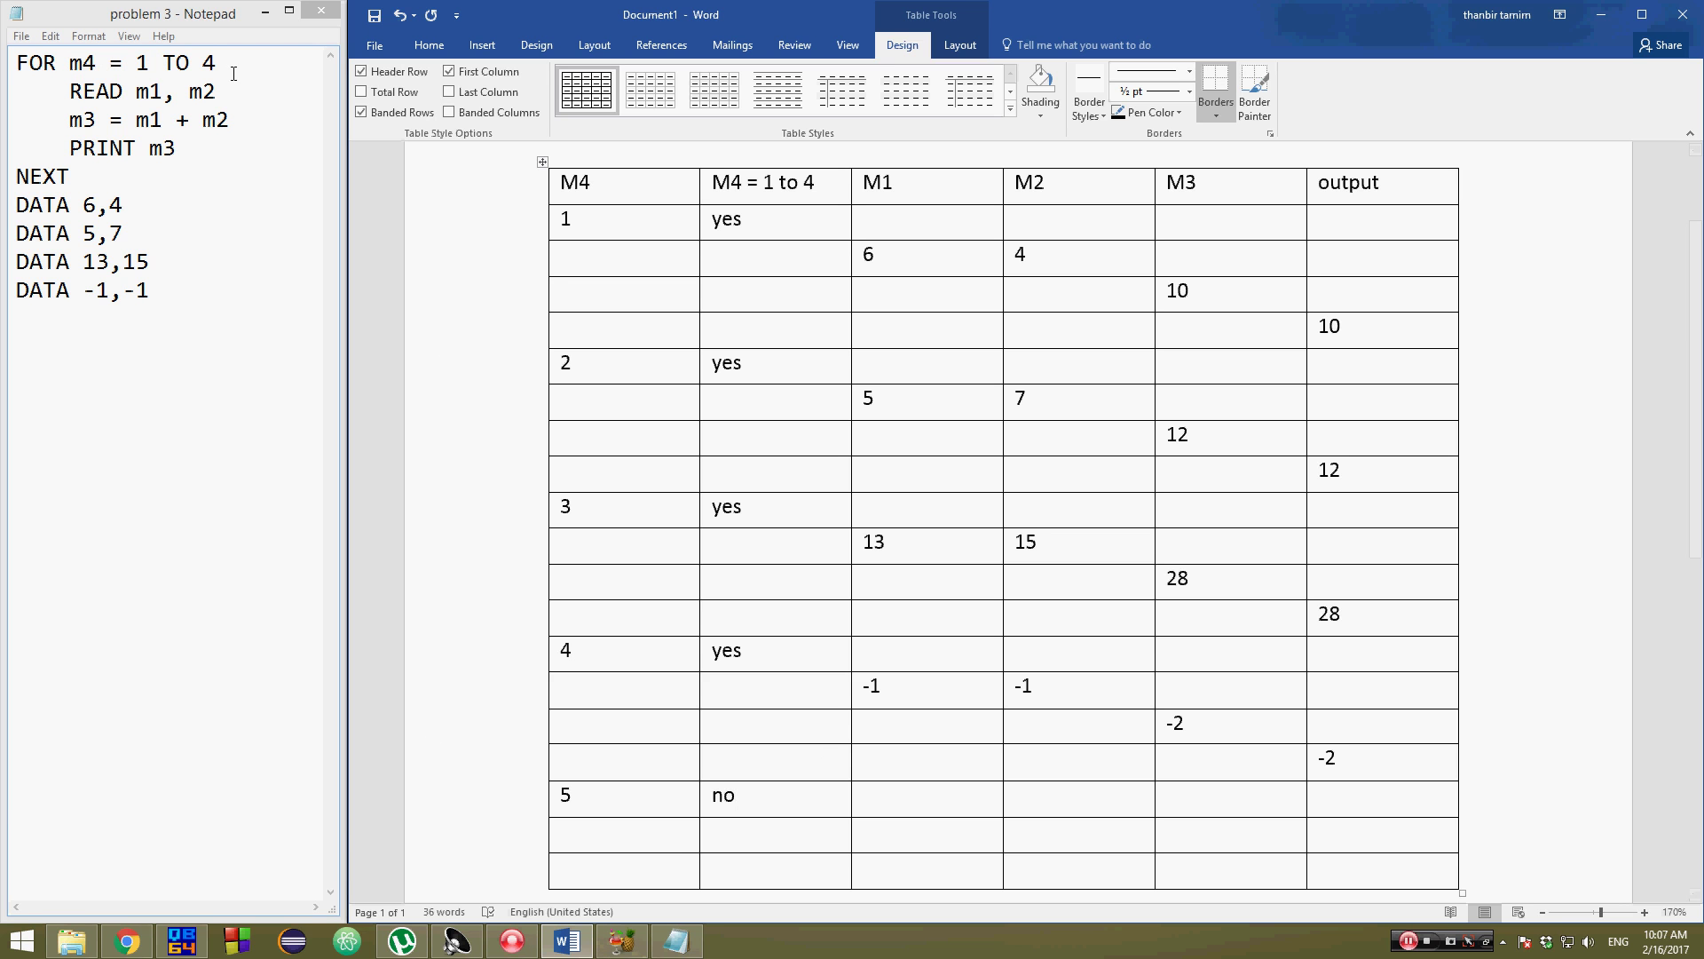
Review the loop body lines and the completed trace table, and minimize the Notepad window.
left_click_drag(75, 92, 193, 141)
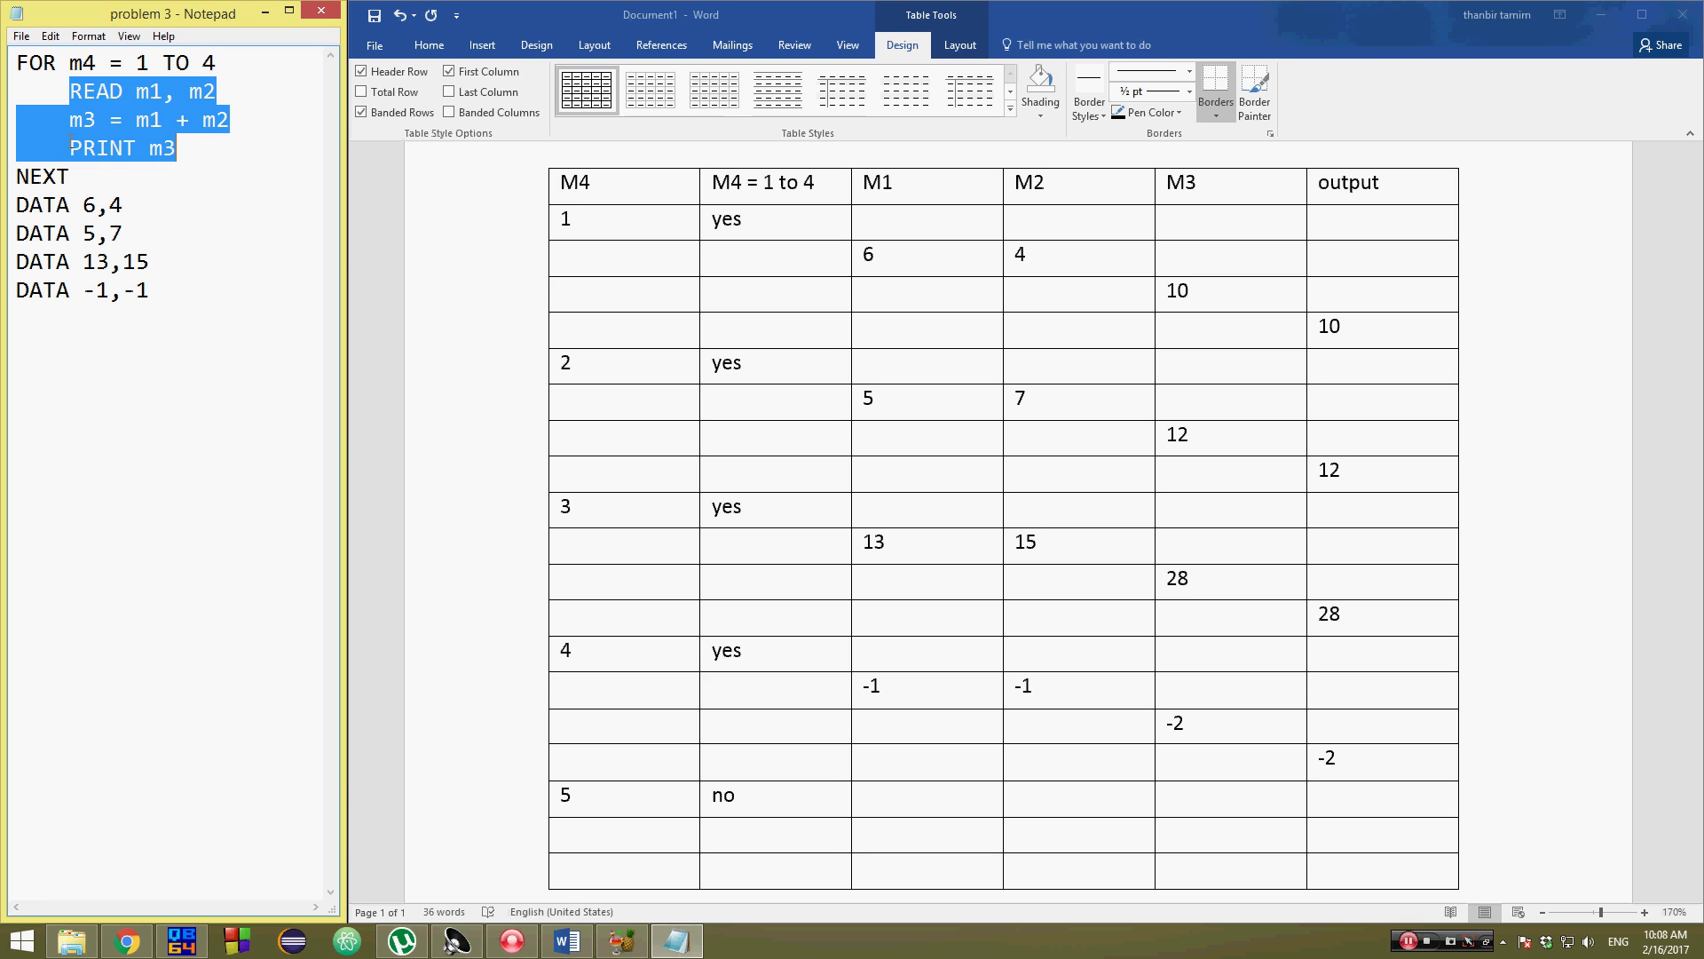
left_click(19, 60)
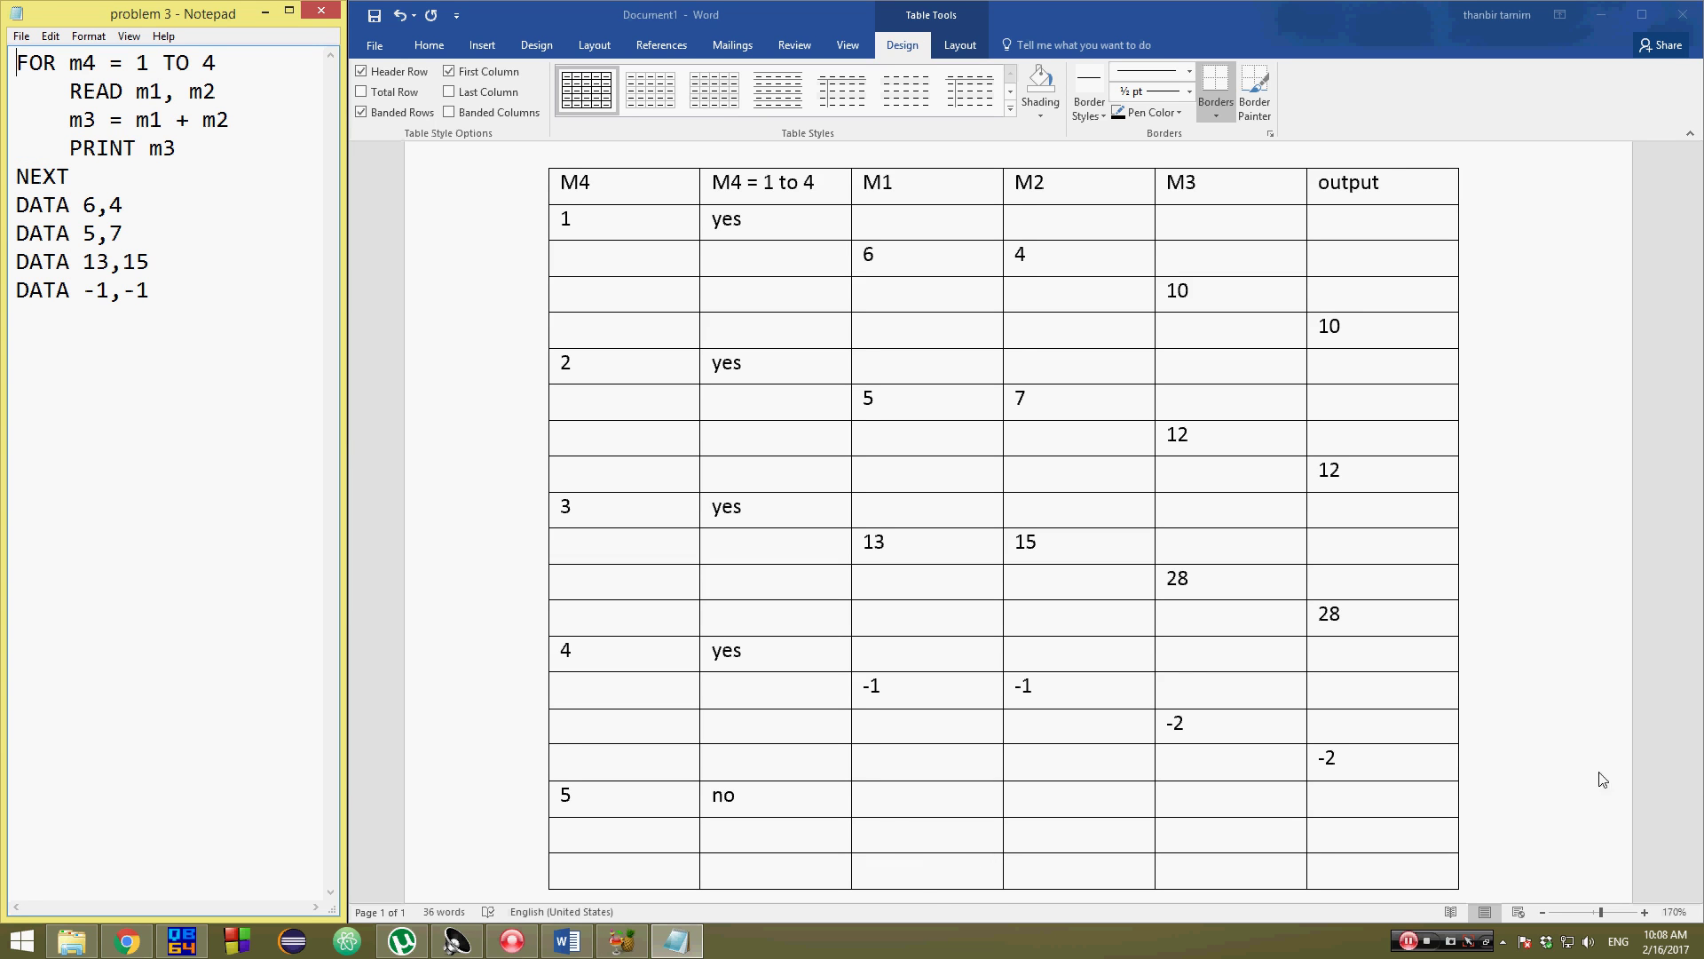
left_click(1515, 719)
scroll(1420, 711, "down", 3)
left_click(965, 641)
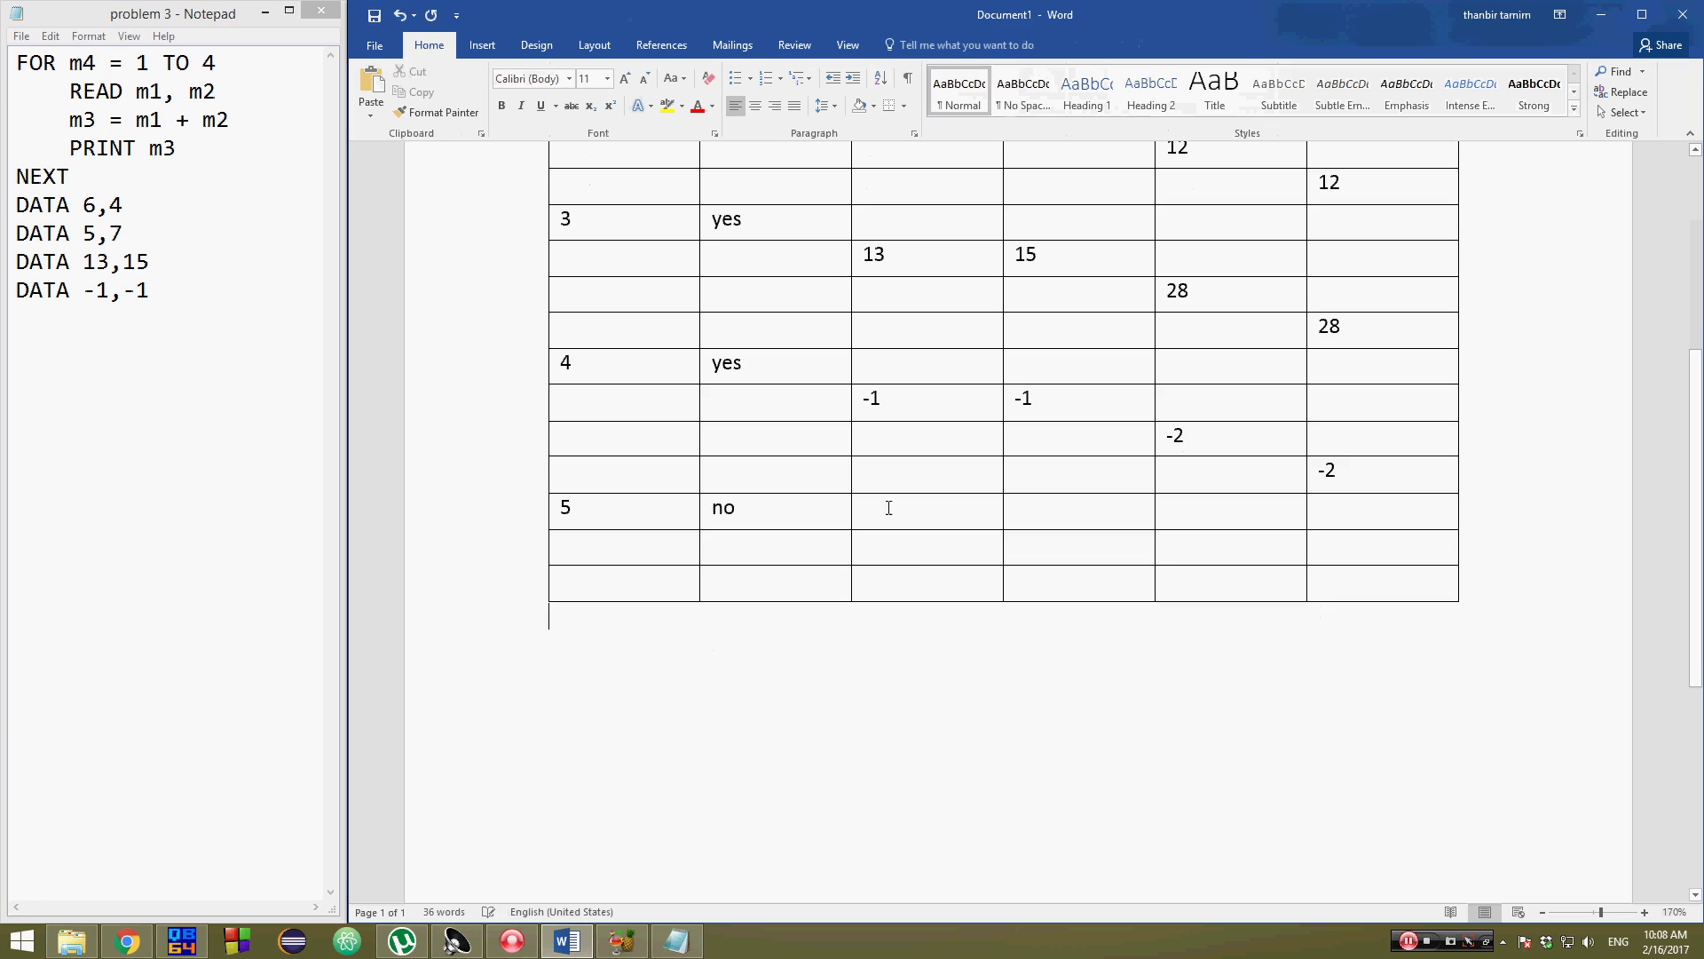
scroll(974, 539, "up", 3)
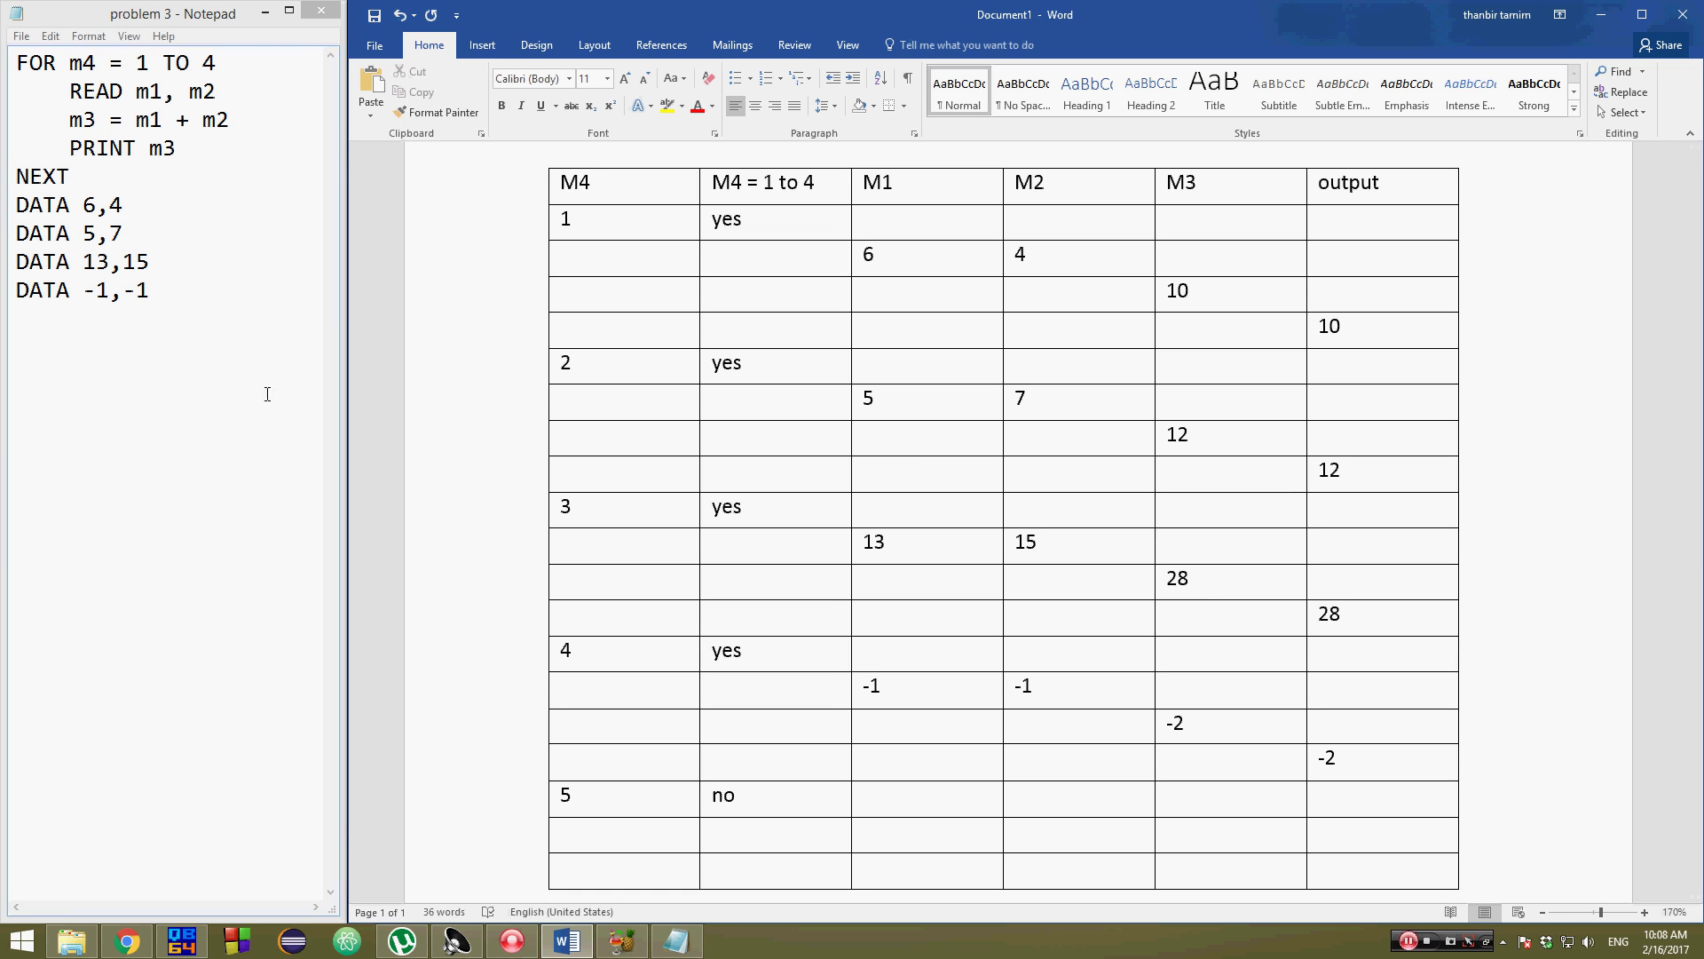
left_click(264, 14)
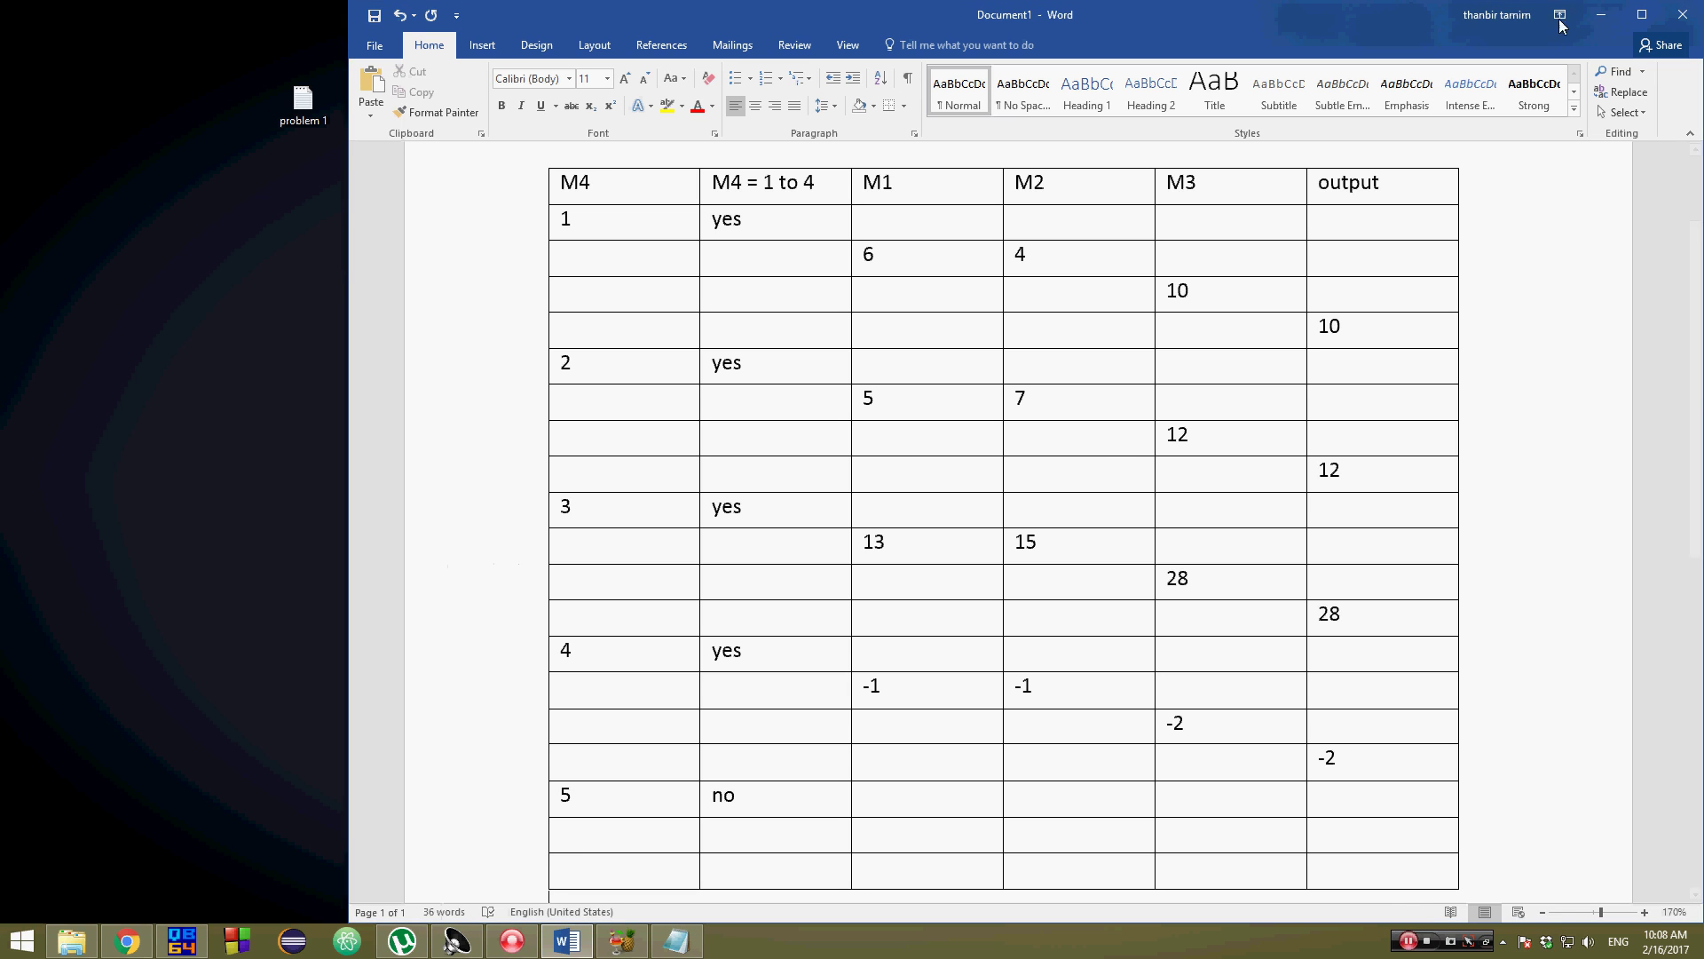